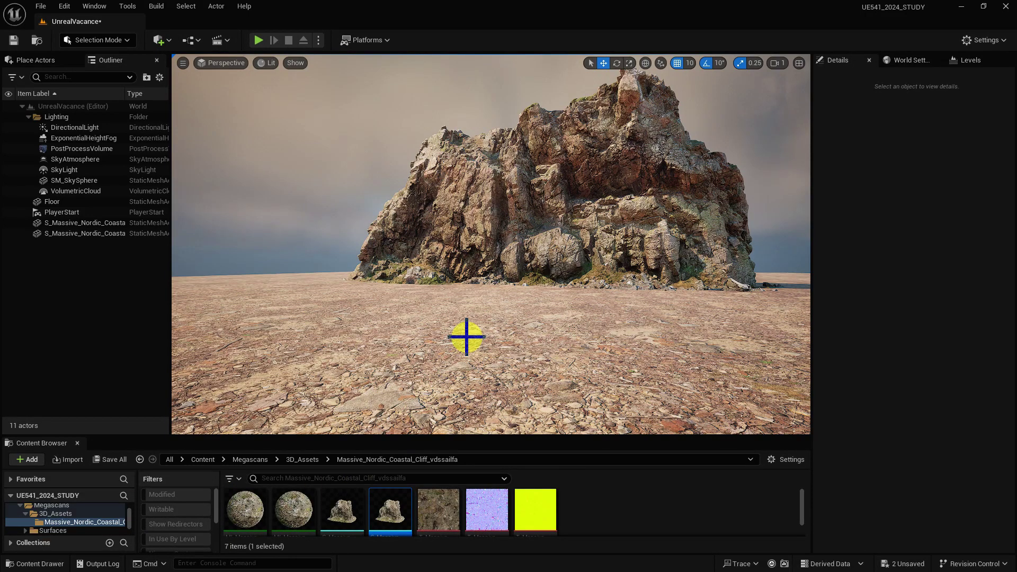
Step: Select the Var1 cliff rock in the viewport so its mesh appears in Details
left_click_drag(466, 337, 580, 201)
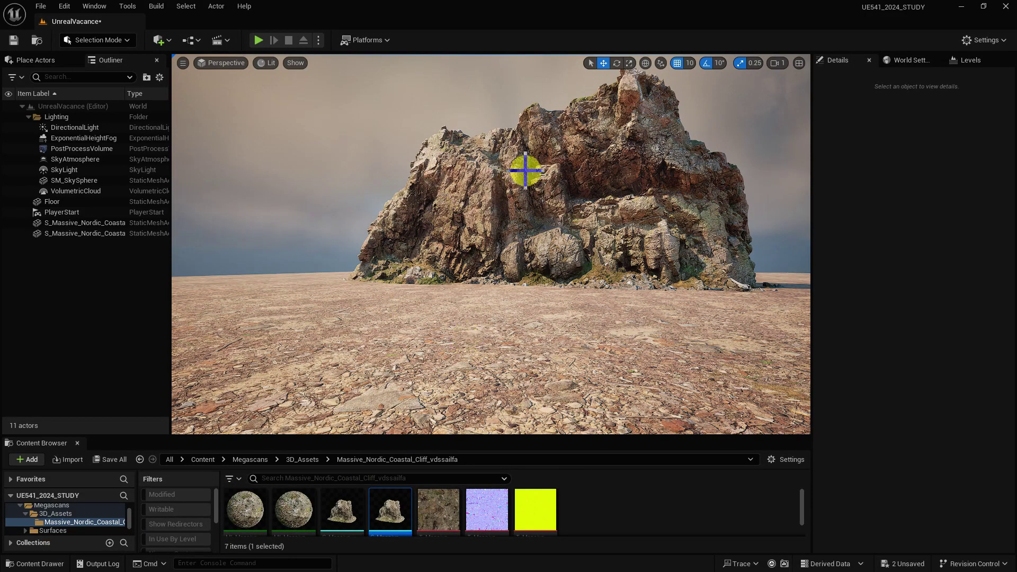
left_click(581, 208)
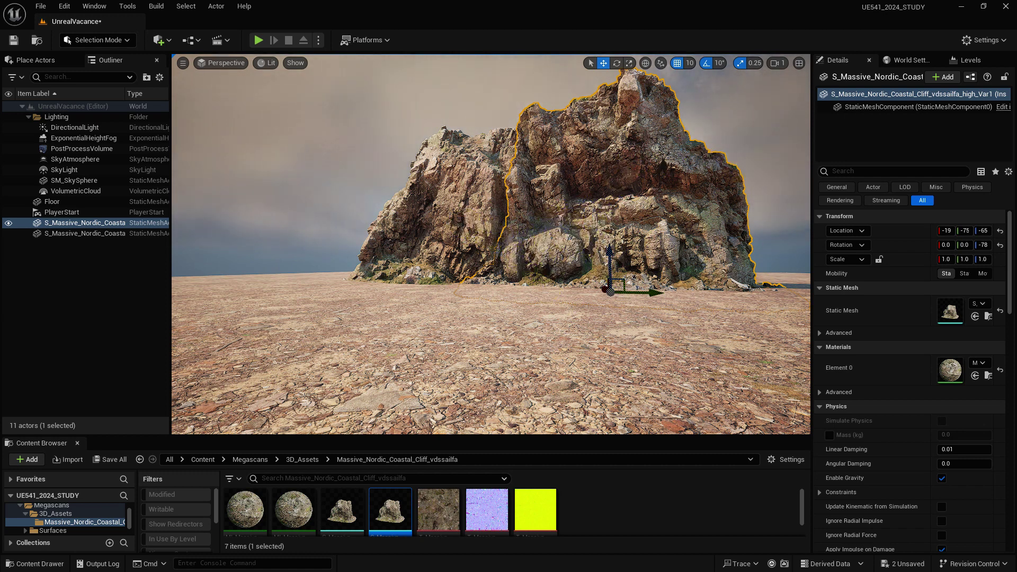
left_click(513, 222)
left_click(612, 223)
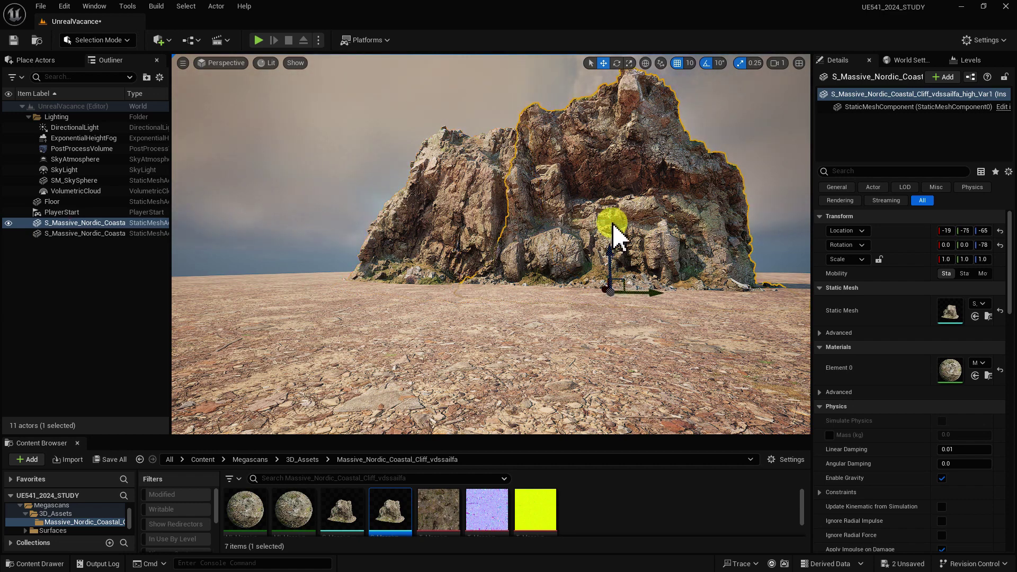
Step: In the Static Mesh Editor, disable Nanite support and apply, leaving LOD 0 at 48,079 triangles
key("ctrl+e")
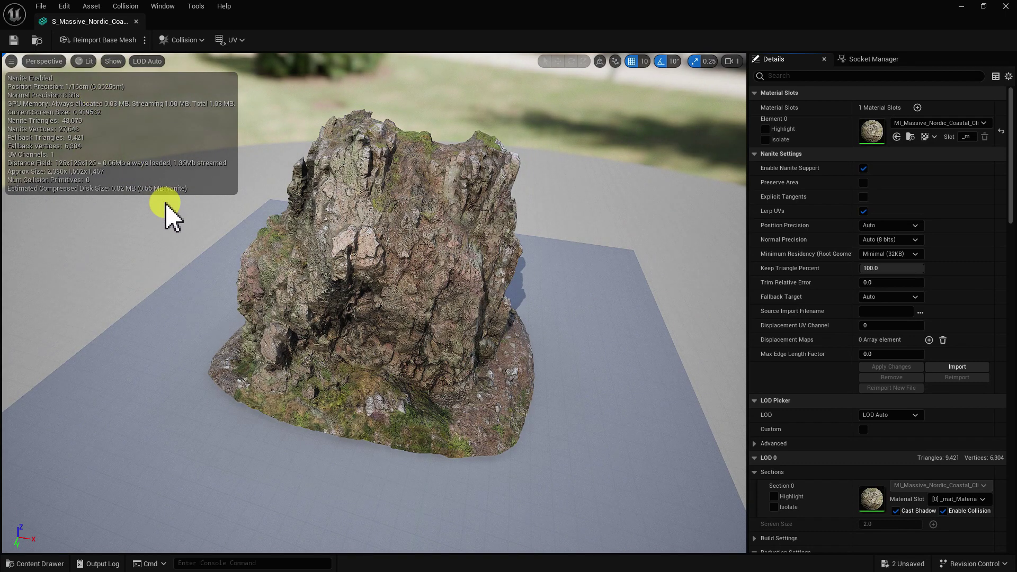
left_click_drag(399, 292, 512, 217)
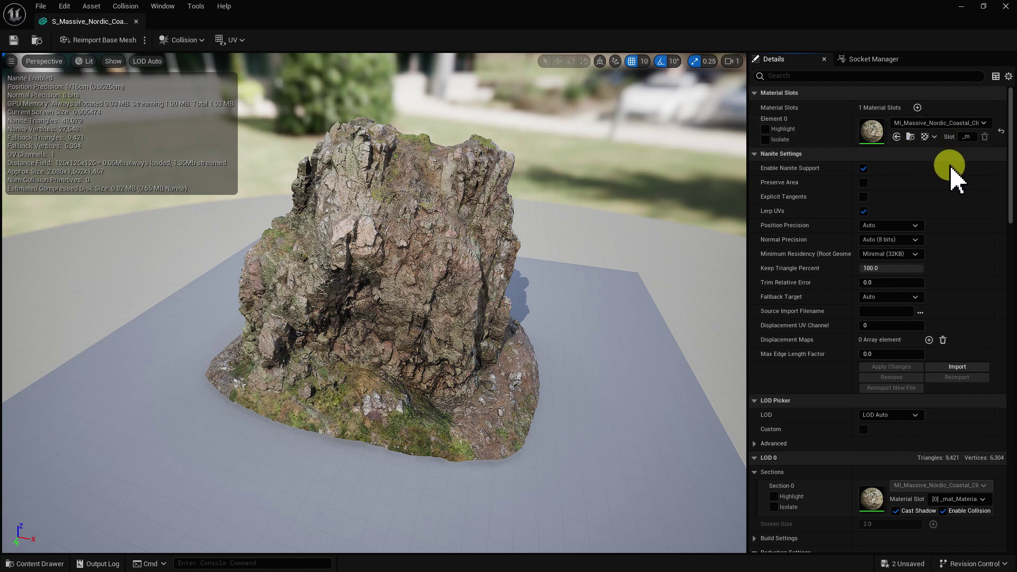
left_click(863, 168)
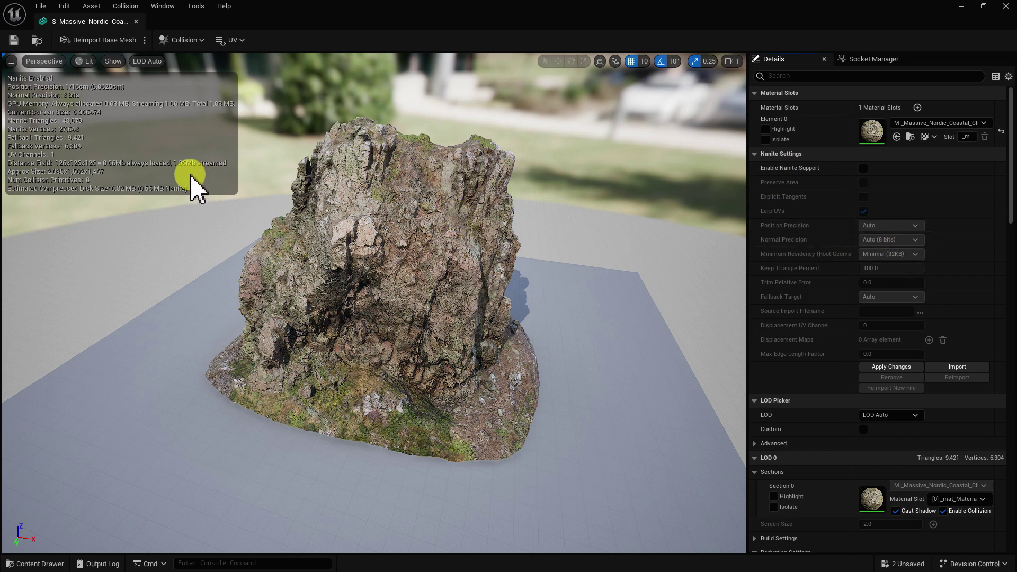
left_click_drag(510, 275, 508, 270)
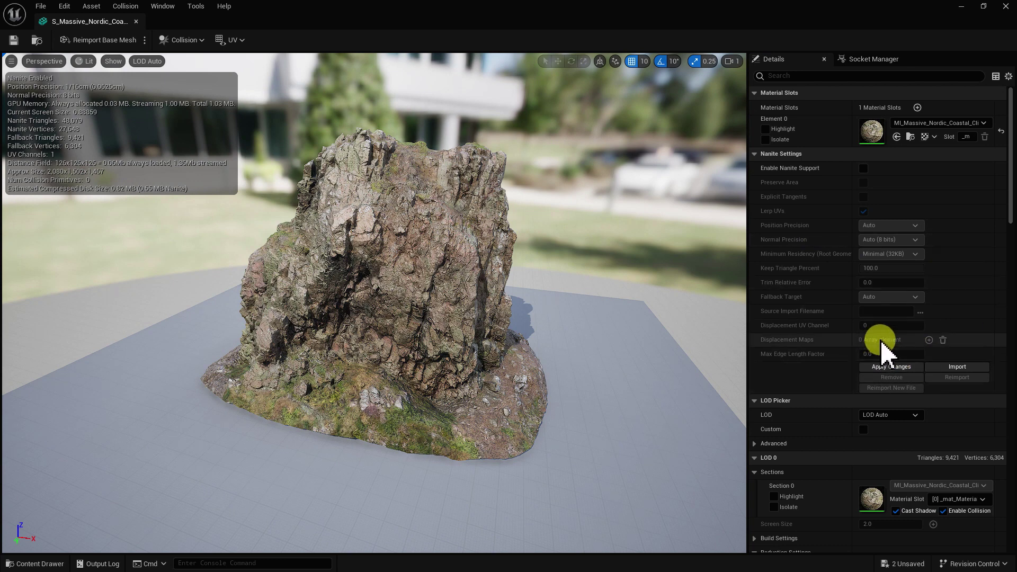
left_click_drag(609, 363, 689, 379)
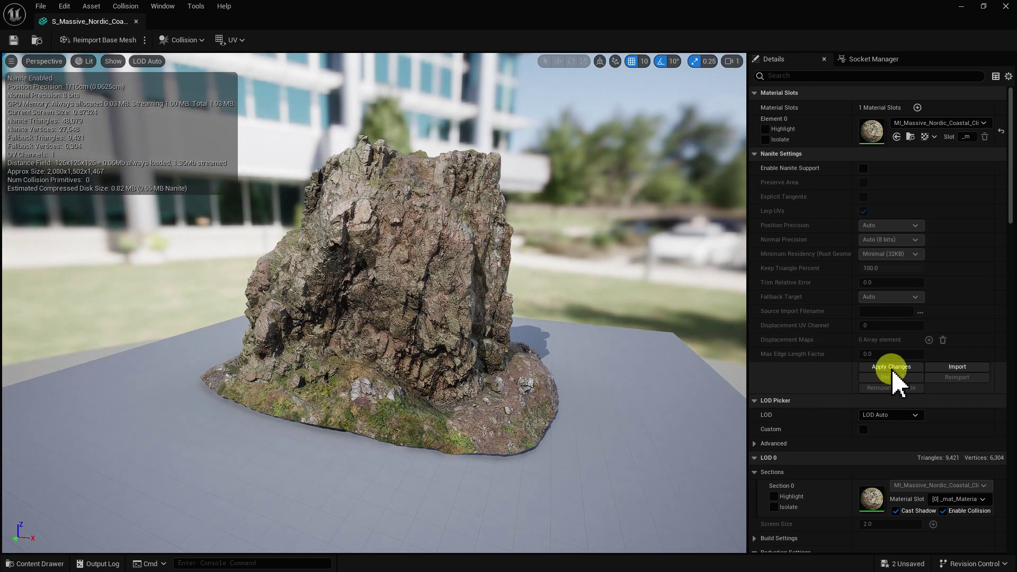
left_click(893, 371)
left_click(893, 369)
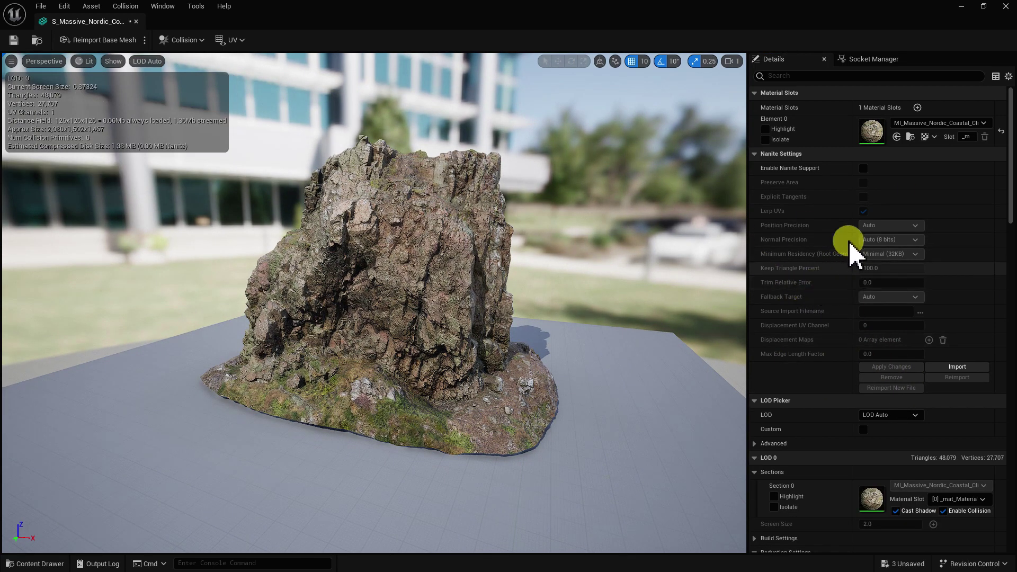
Step: Set the cliff mesh's Number of LODs to 3 and apply the change
left_click(756, 156)
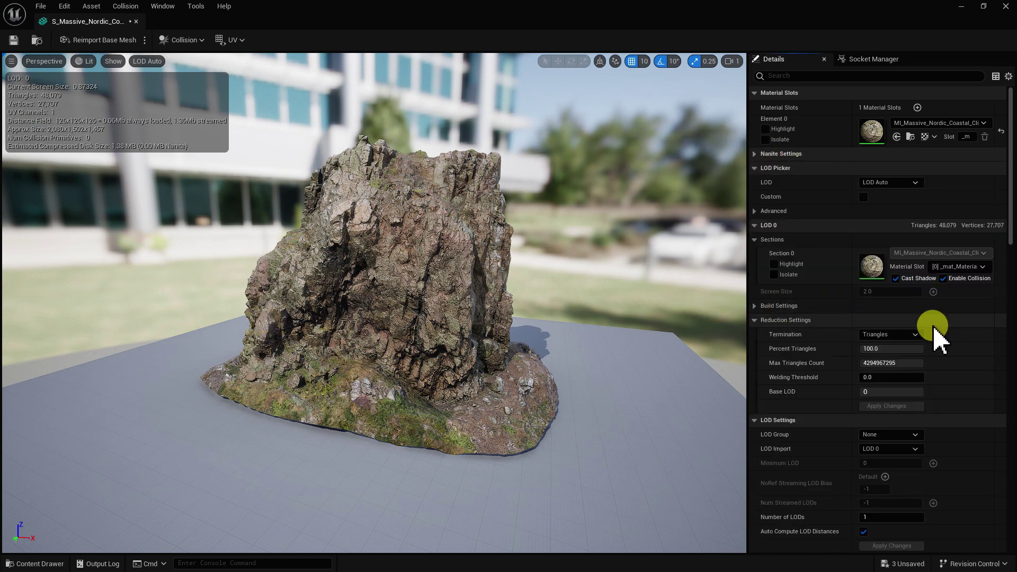
scroll(933, 337, "down", 3)
scroll(933, 337, "down", 2)
scroll(933, 337, "down", 2)
scroll(934, 337, "up", 1)
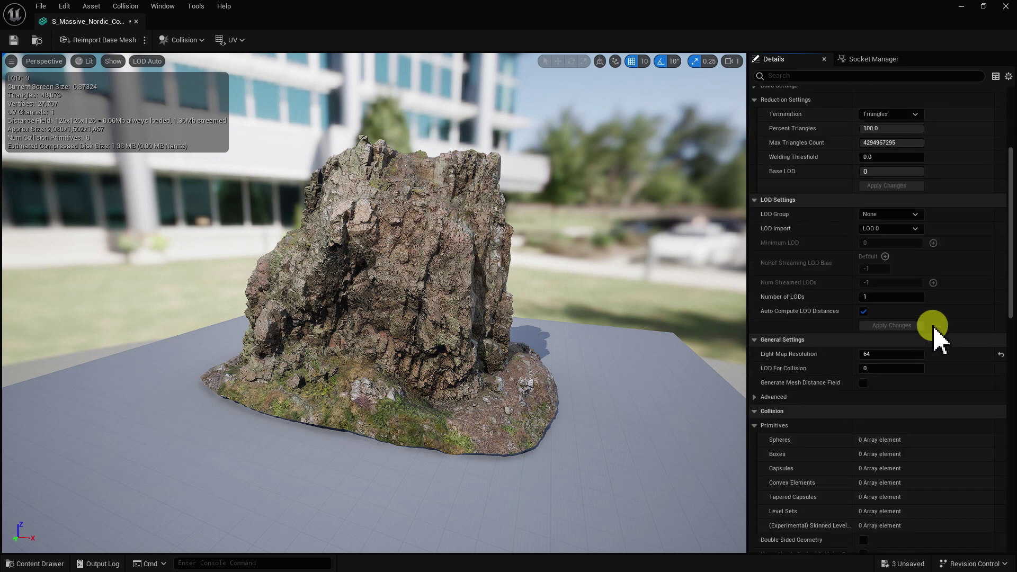
scroll(934, 337, "up", 5)
scroll(933, 337, "down", 4)
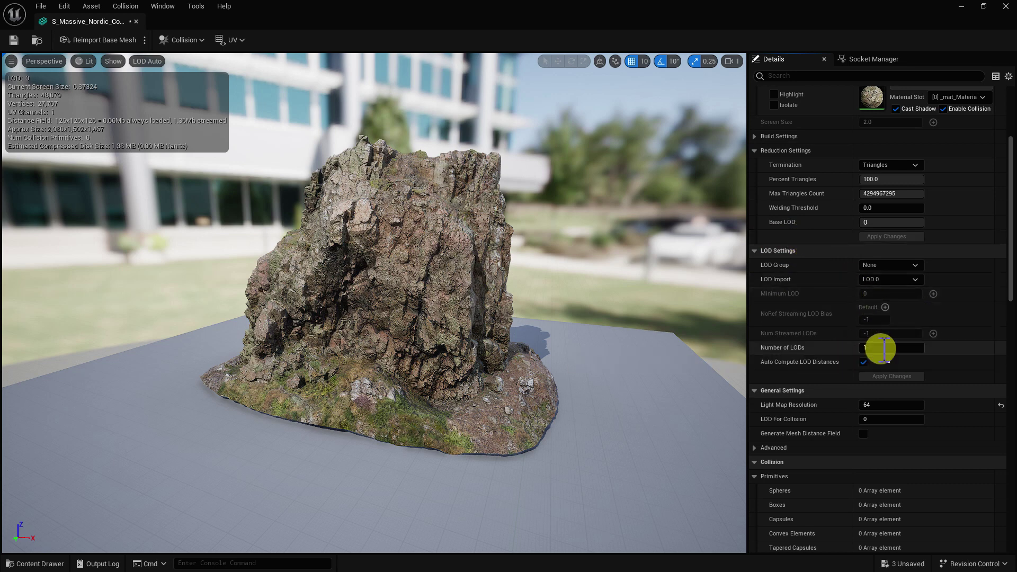
left_click(883, 348)
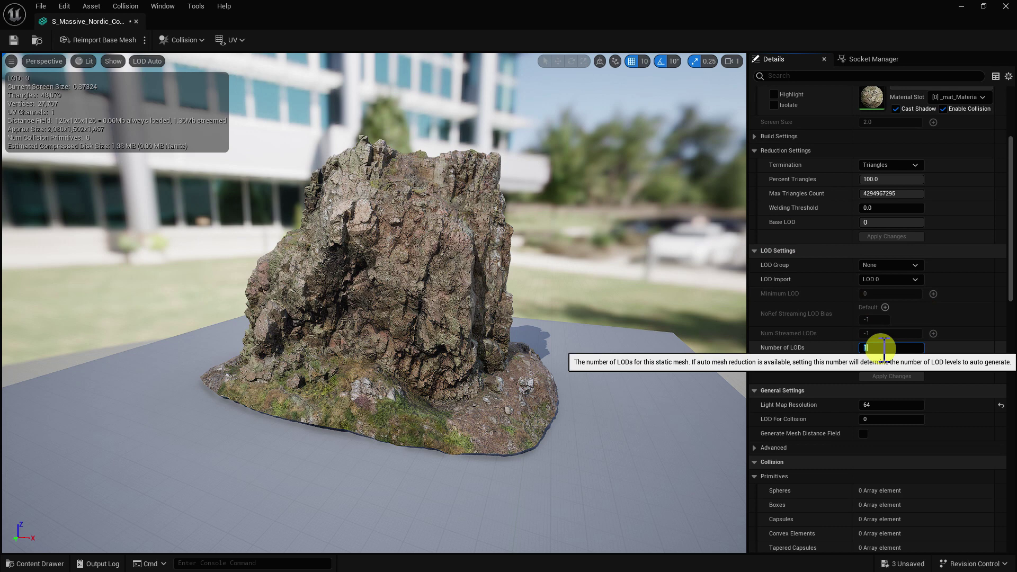
type("3")
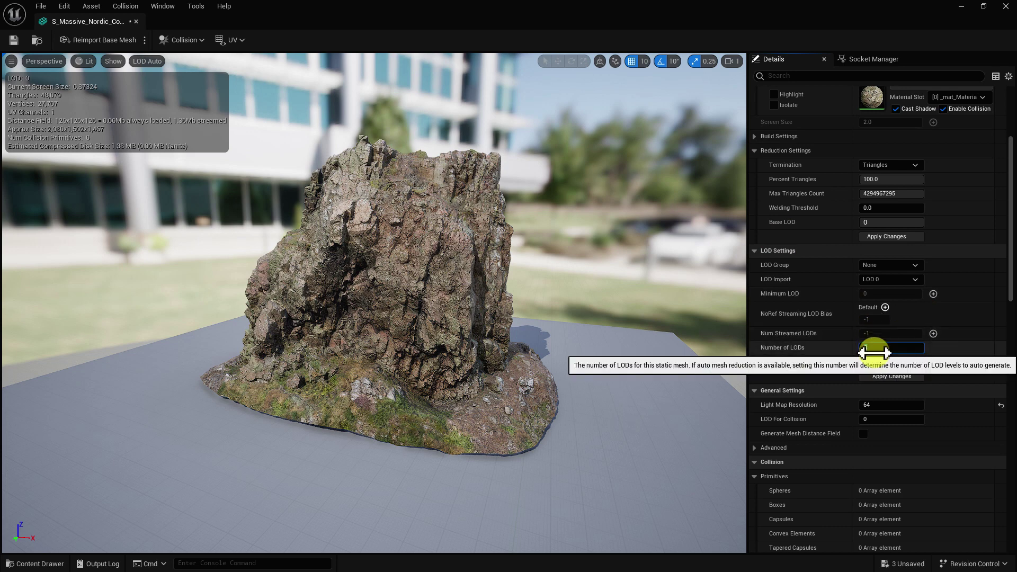
left_click(889, 377)
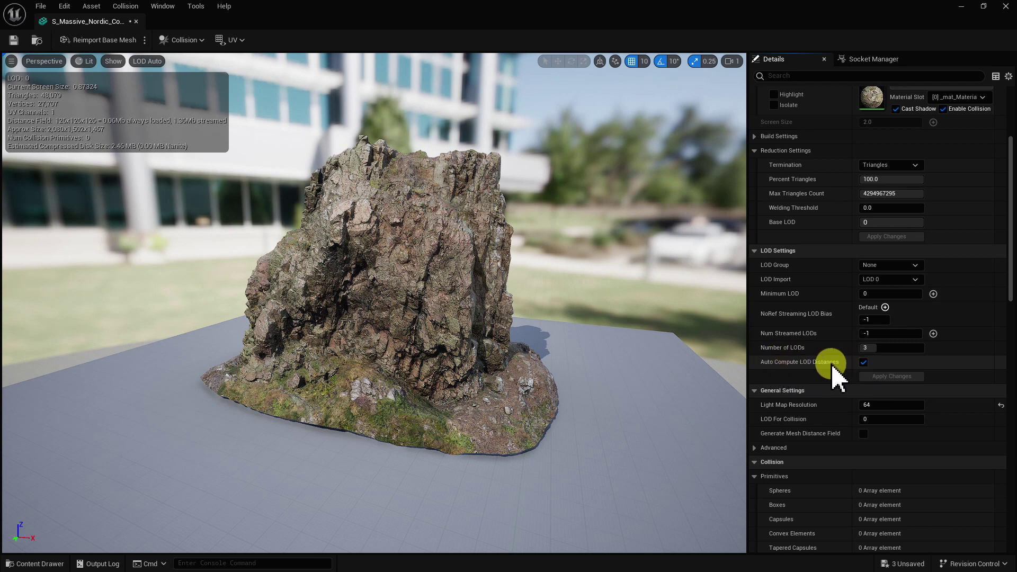
Step: Turn off Auto Compute LOD Distances, keeping the LOD count at 3
left_click(864, 363)
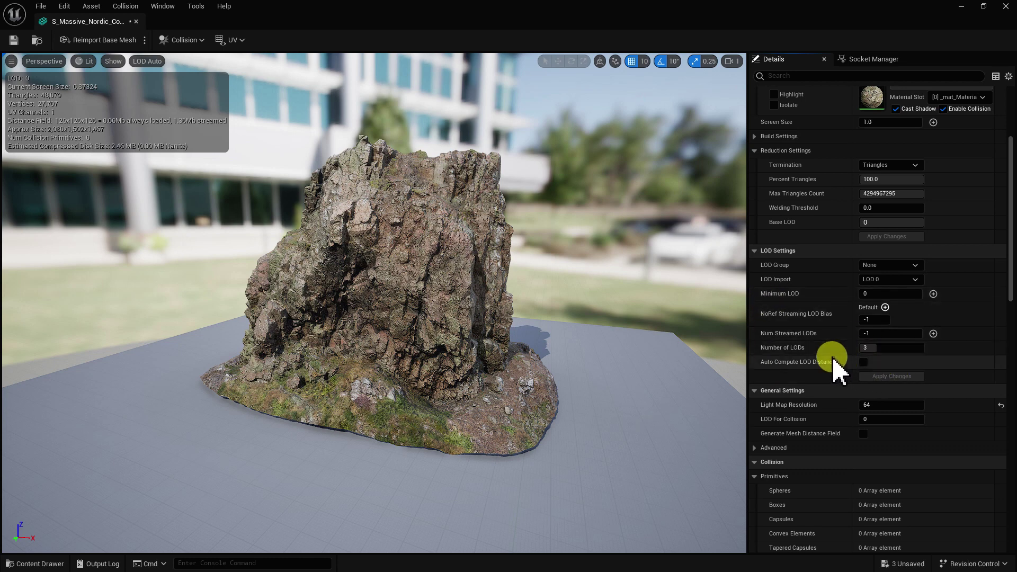
left_click(864, 346)
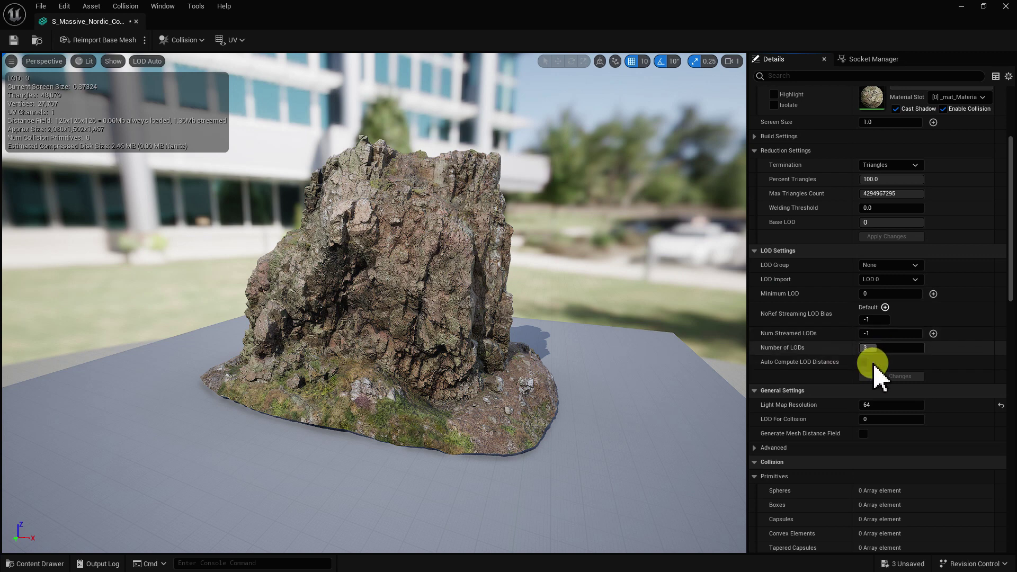
left_click(872, 365)
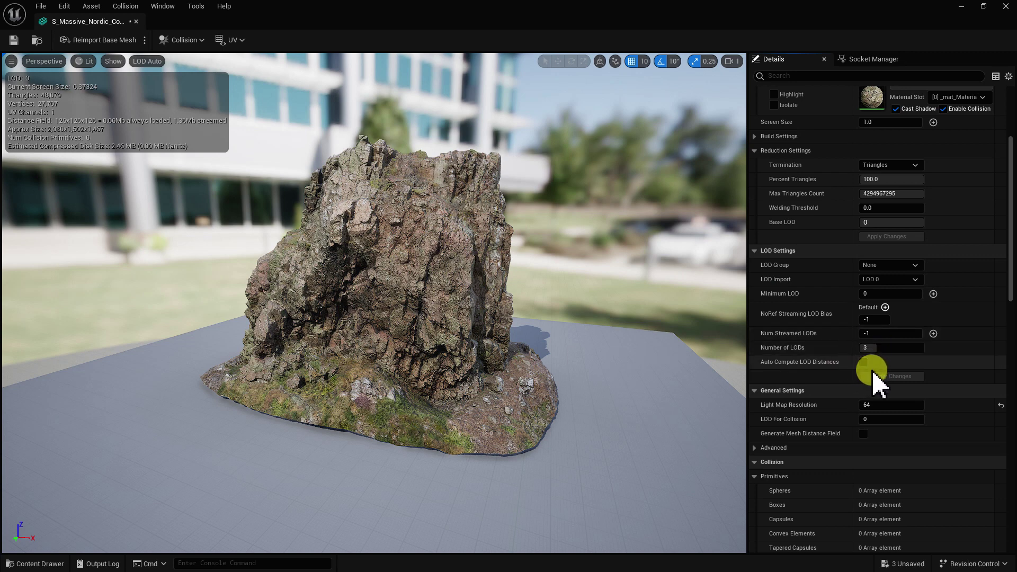
left_click(233, 289)
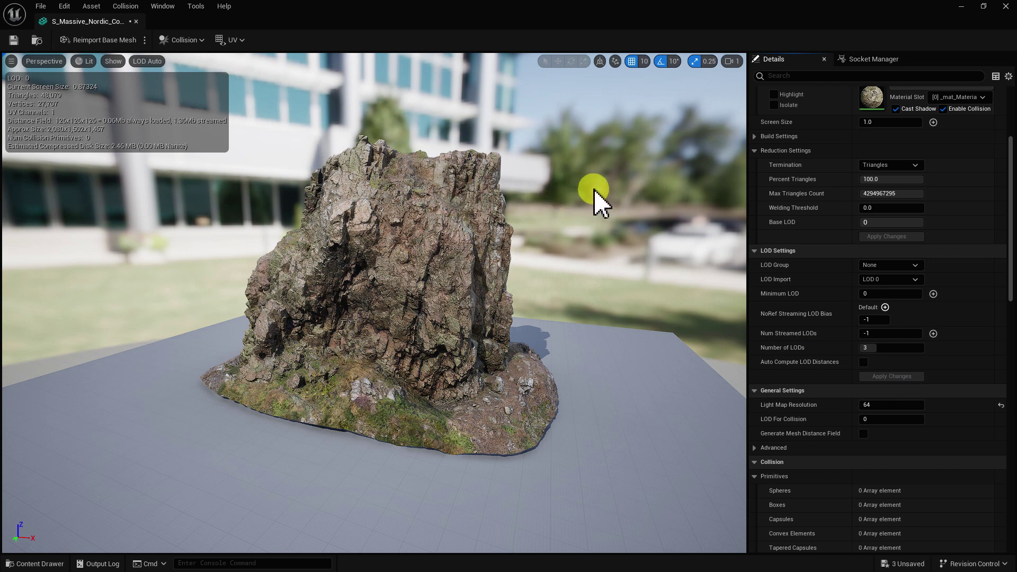
Step: Lock the viewport preview to LOD 0 and orbit around the rock
left_click(147, 62)
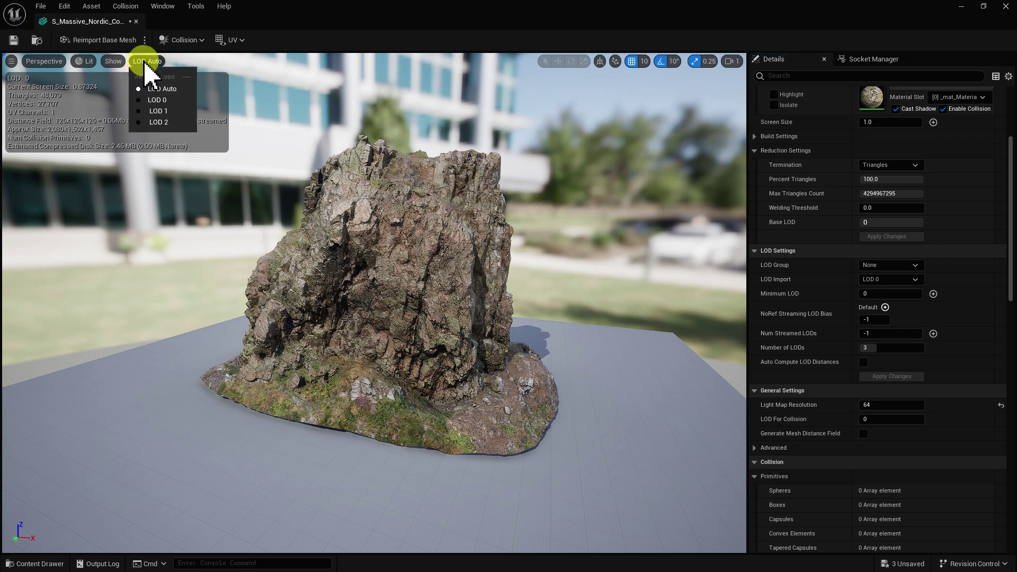
left_click(158, 100)
left_click(148, 64)
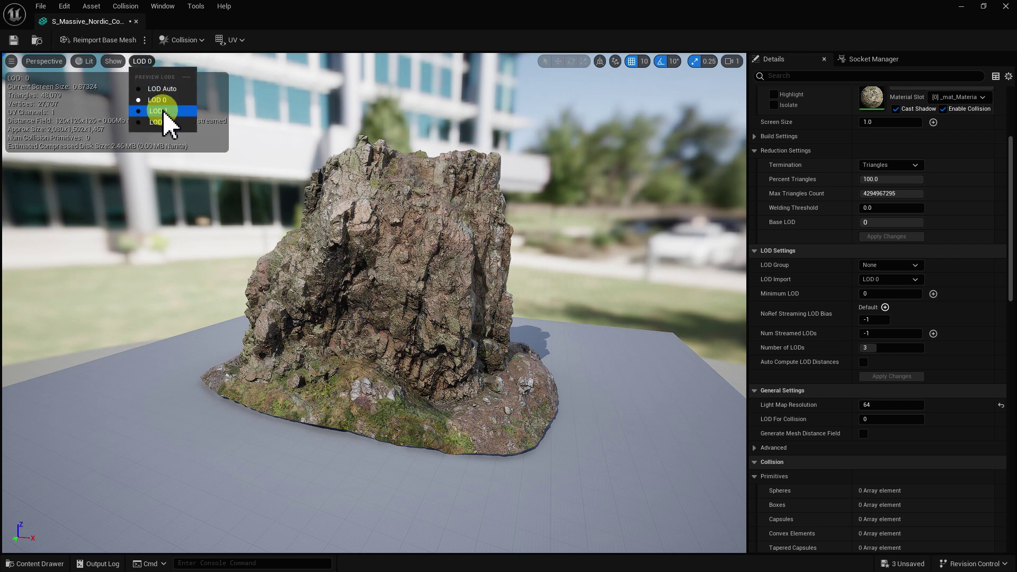
left_click(166, 121)
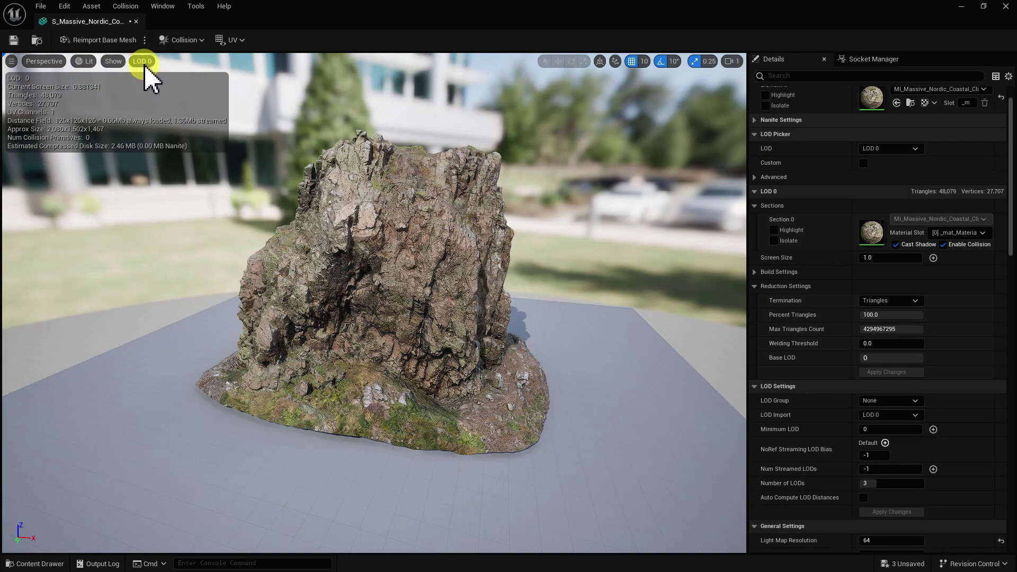
left_click(143, 61)
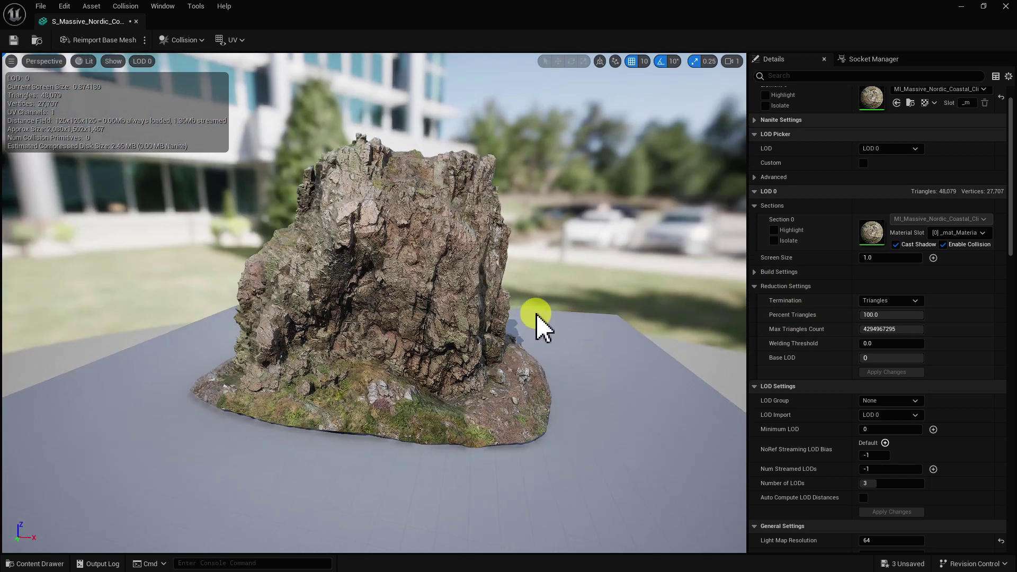
mouse_move(538, 325)
left_mouse_down()
mouse_move(551, 326)
mouse_move(539, 324)
left_mouse_up()
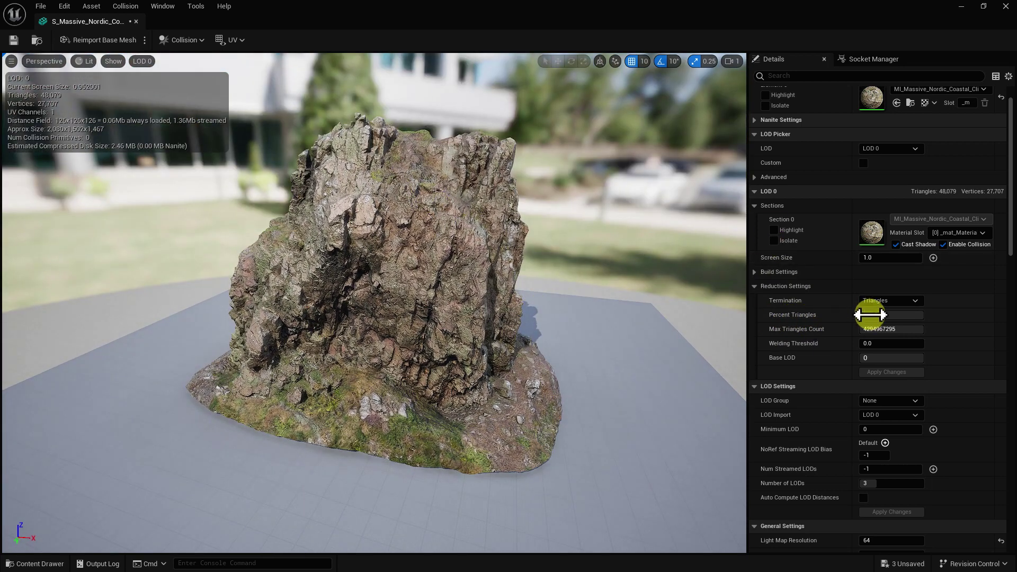
left_click_drag(516, 277, 546, 290)
Step: In wireframe view, reduce LOD 0 to about 80% triangles, leaving 38,463 triangles
key("alt+2")
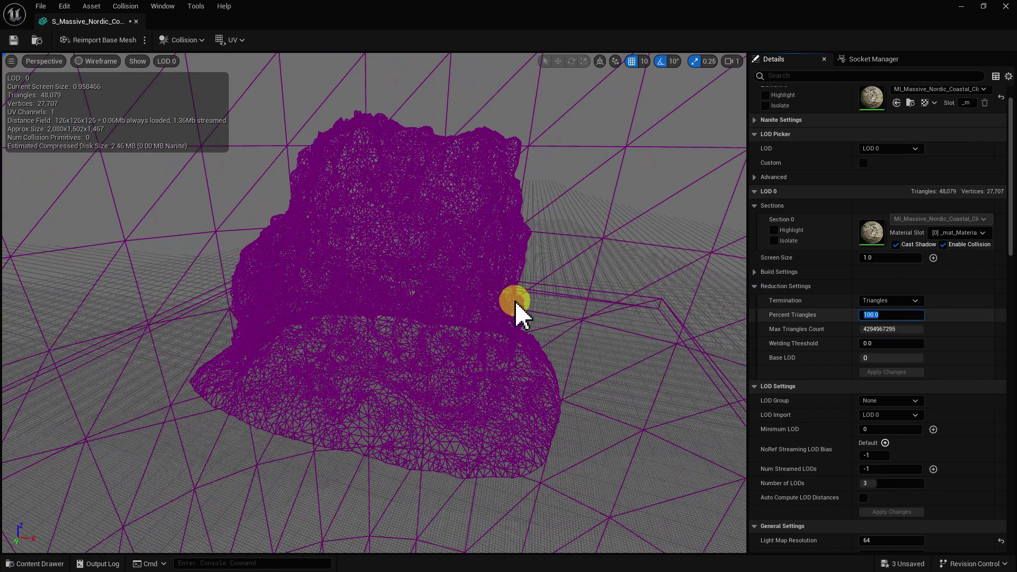
left_click_drag(518, 307, 522, 308)
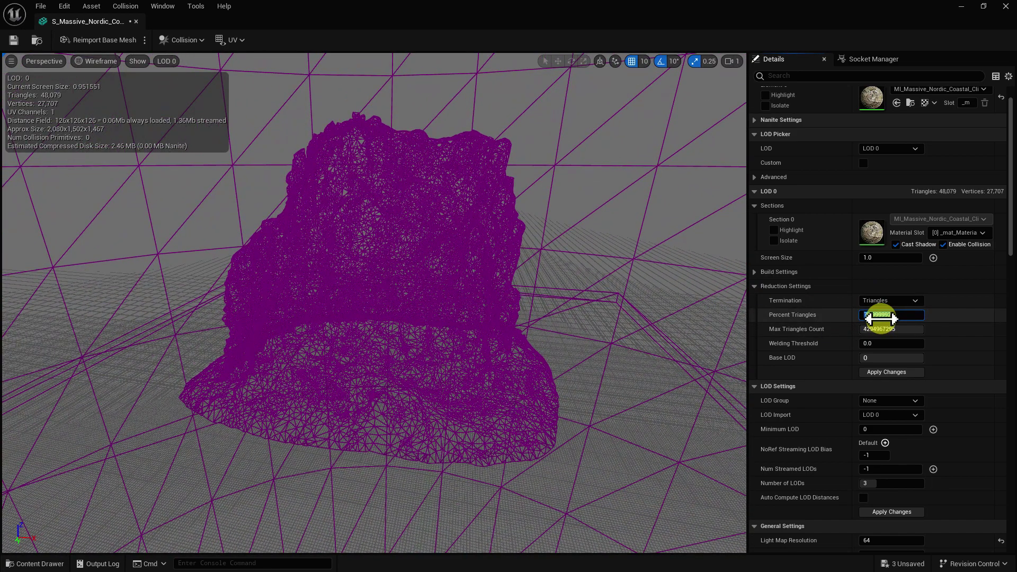
left_click_drag(556, 345, 562, 346)
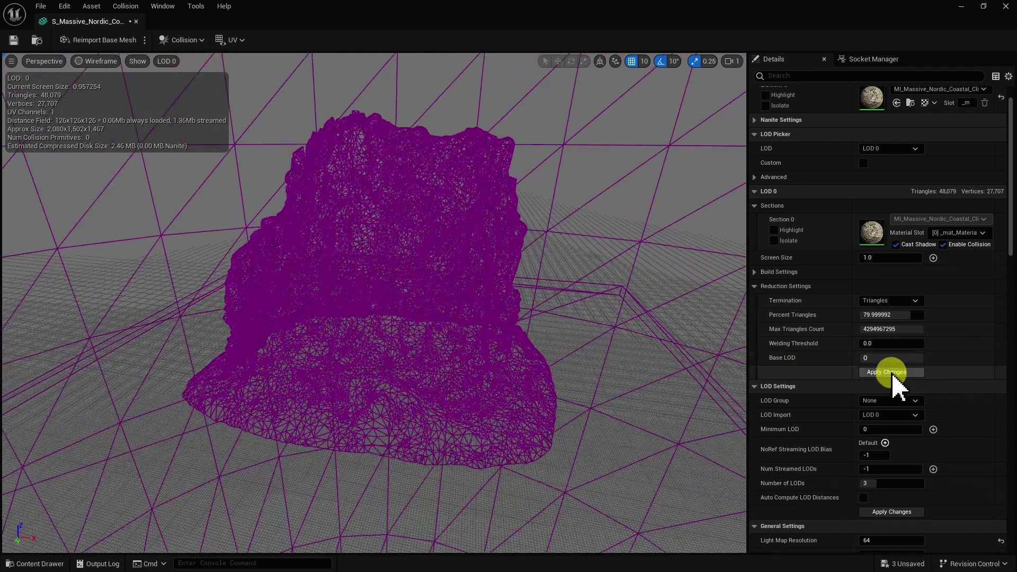
left_click(890, 373)
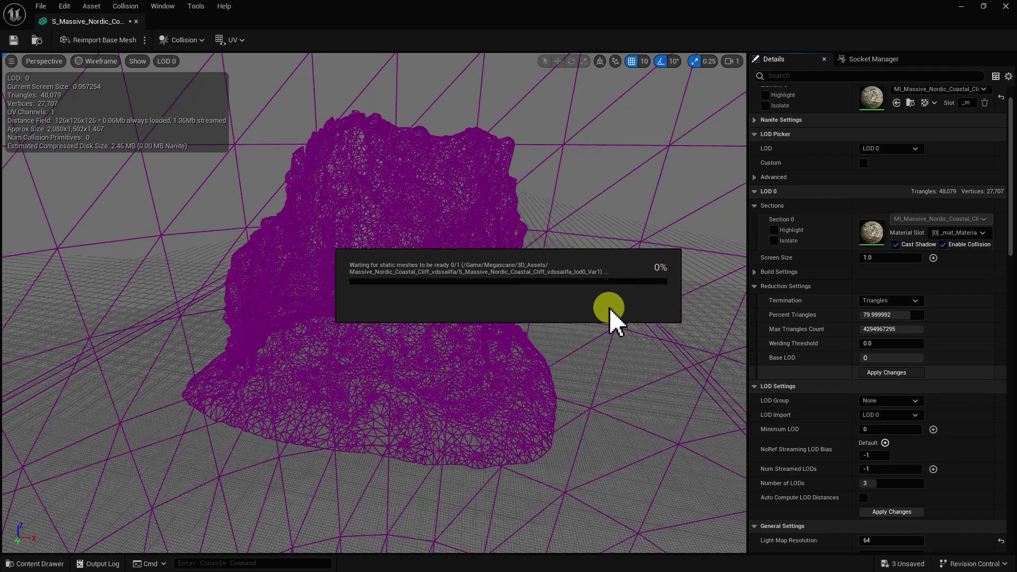
left_click_drag(563, 324, 651, 336)
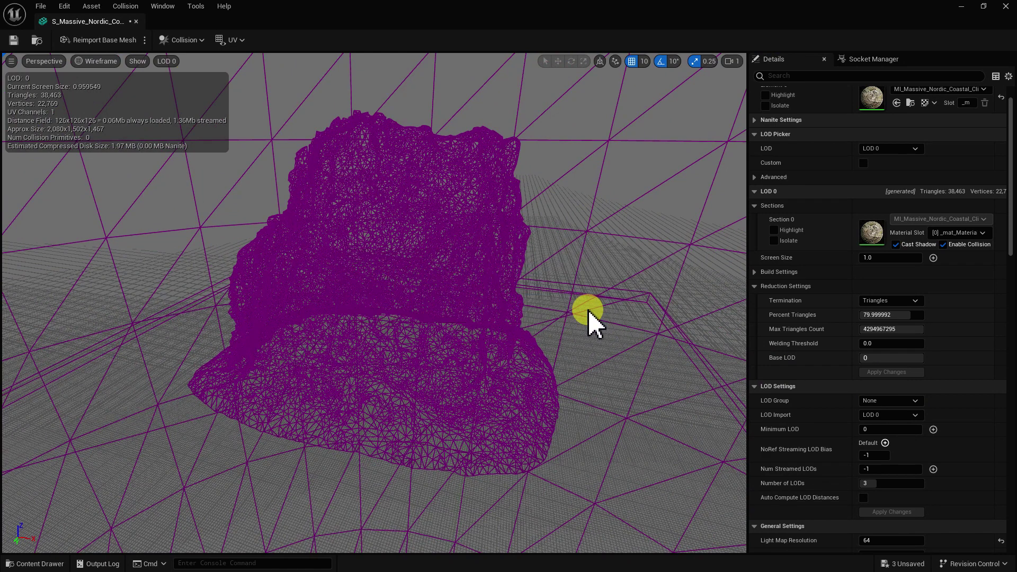
left_click_drag(416, 170, 416, 170)
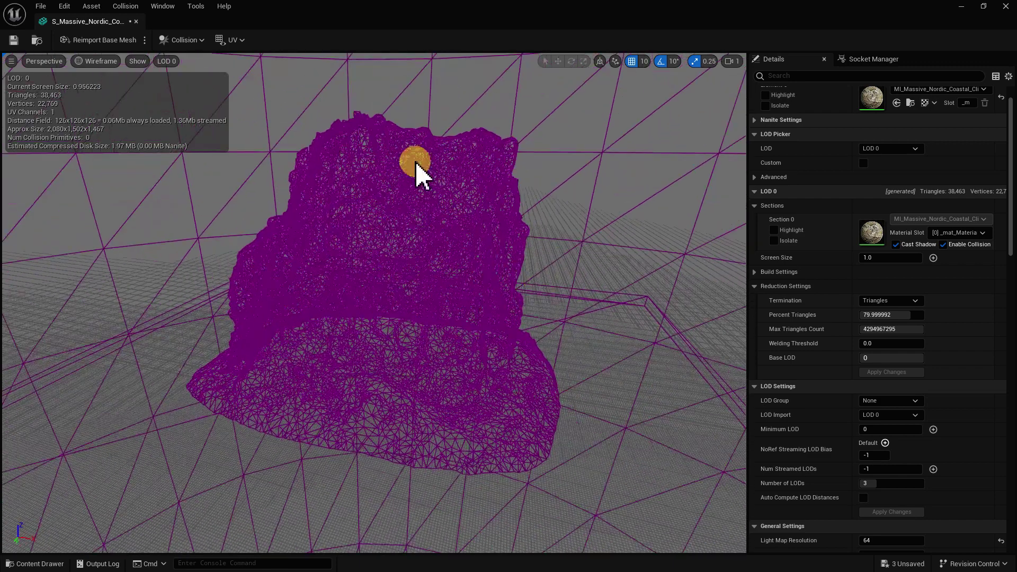
left_click(168, 64)
Step: Preview LOD 1 and set its Screen Size to 0.7
left_click(185, 110)
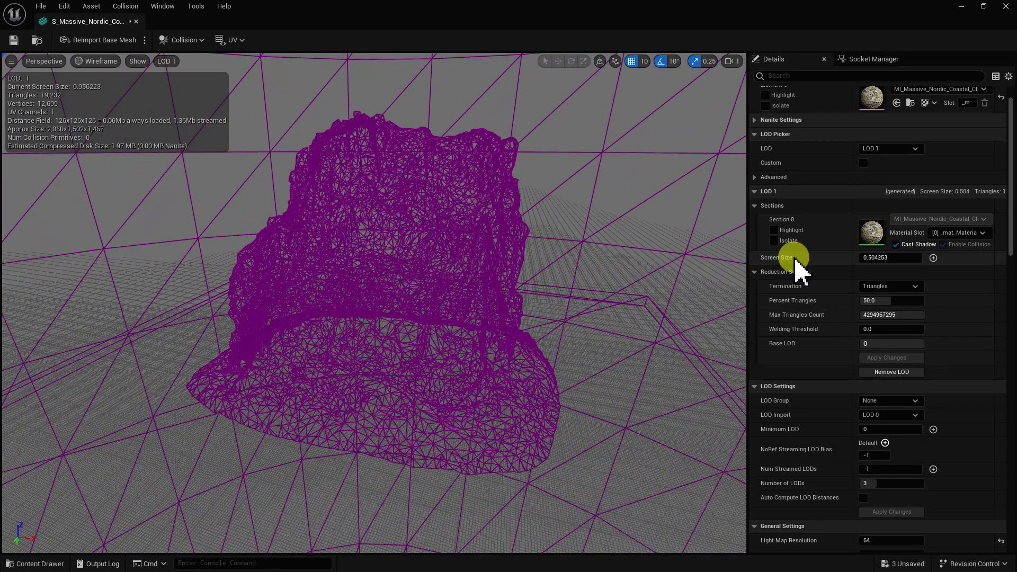
left_click_drag(553, 262, 535, 262)
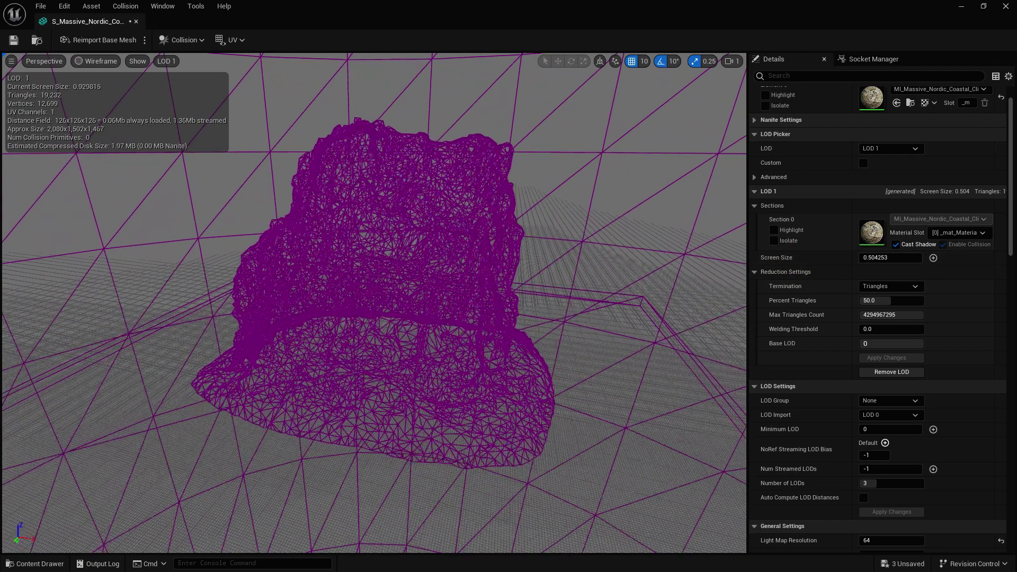
left_click(892, 258)
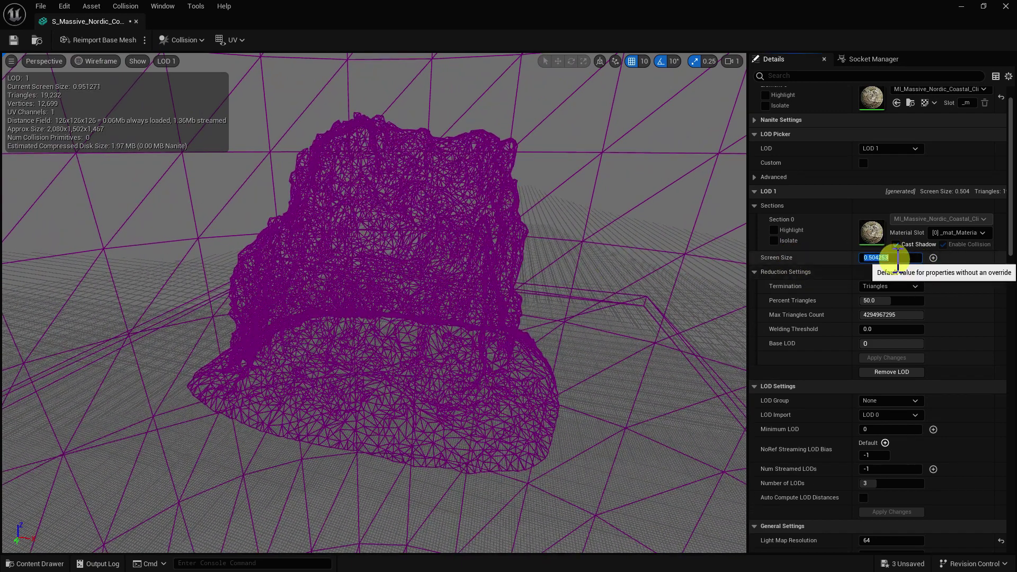
type("0.7")
mouse_move(602, 234)
left_mouse_down()
mouse_move(610, 241)
mouse_move(562, 265)
left_mouse_up()
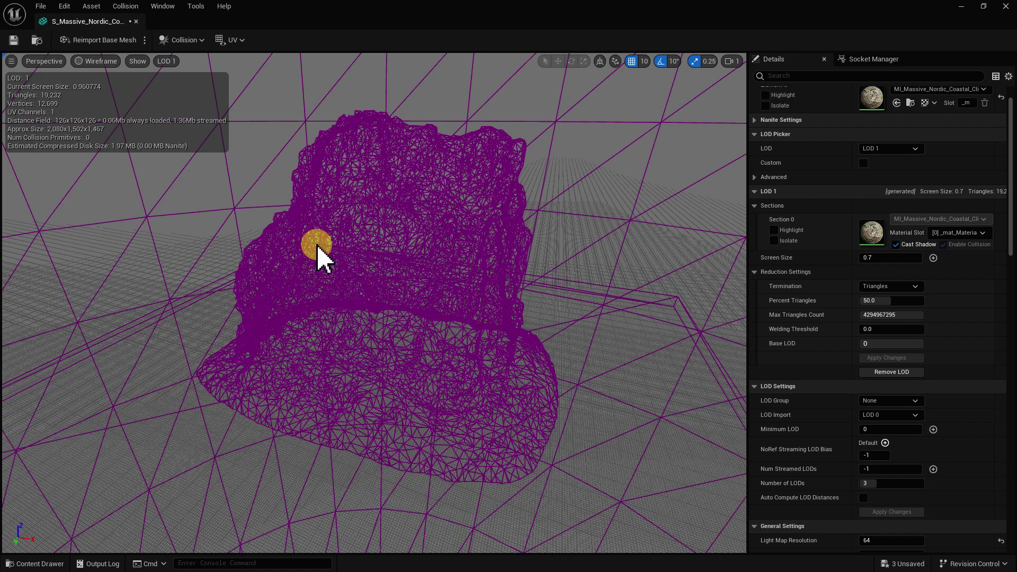
left_click_drag(449, 273, 454, 268)
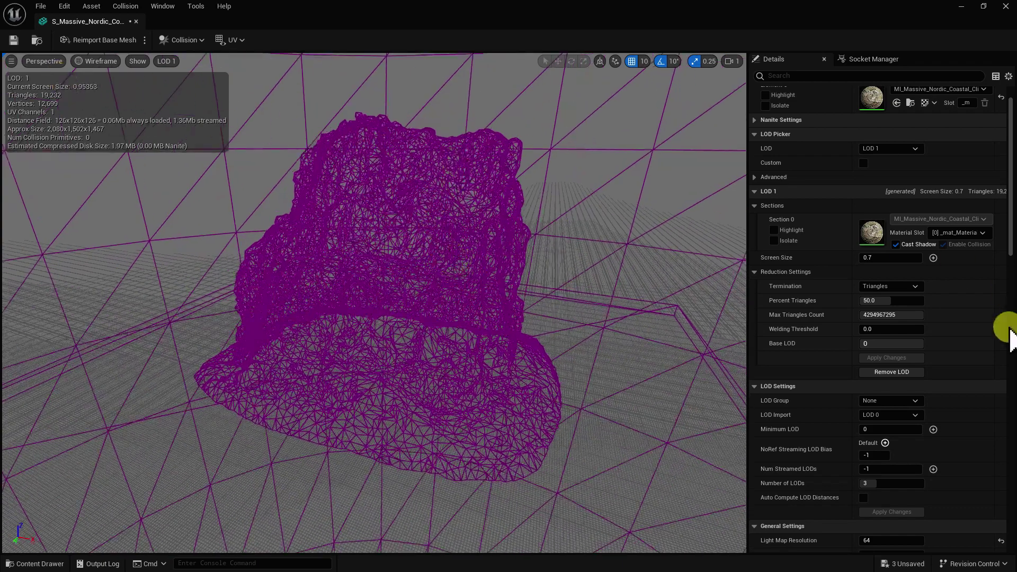
Step: Set LOD 1's Percent Triangles to 70 and rebuild the mesh
left_click(881, 300)
type("50")
key("Return")
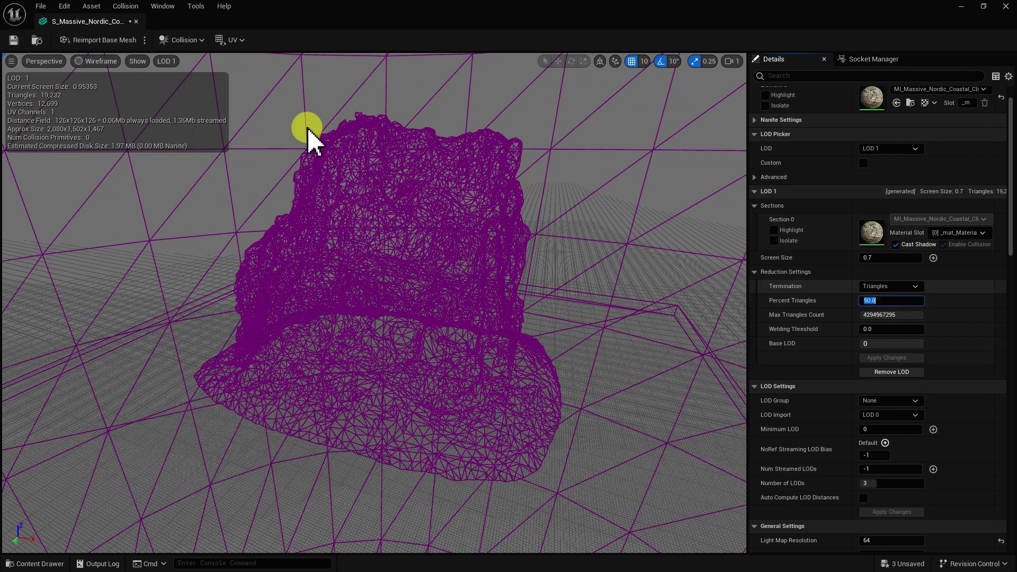
left_click(878, 302)
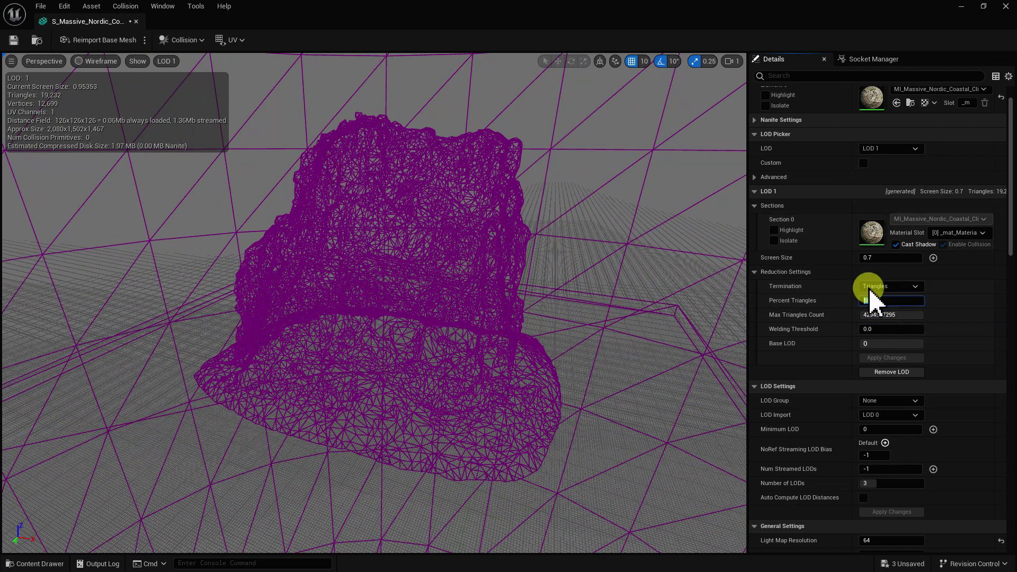
left_click_drag(626, 312, 652, 314)
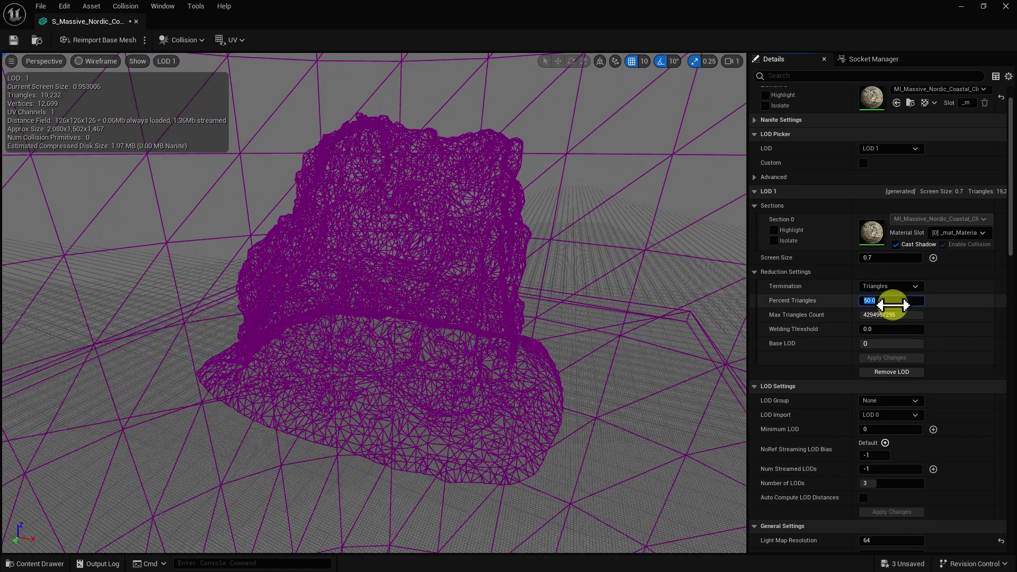
left_click_drag(678, 339, 692, 341)
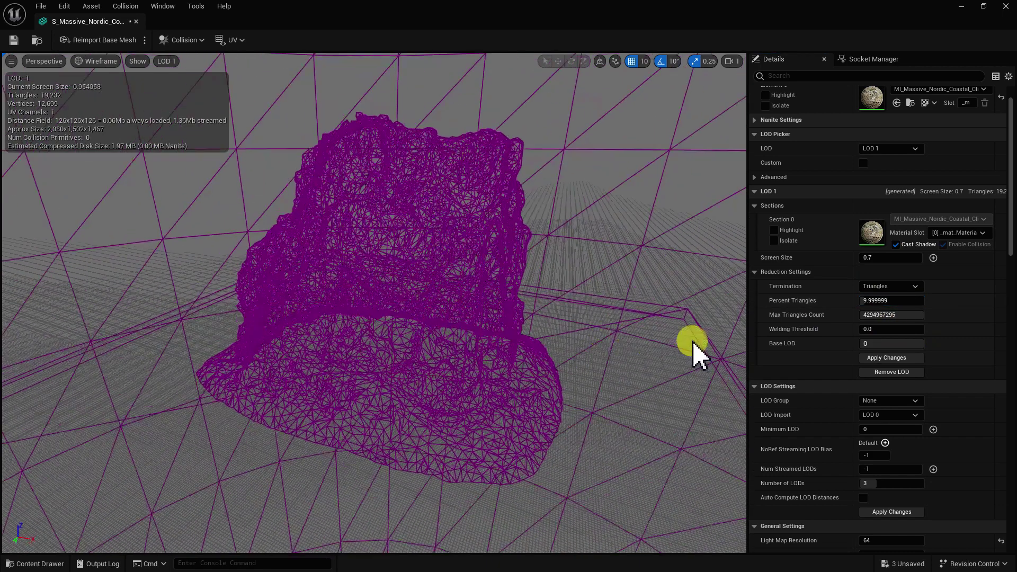
left_click(900, 359)
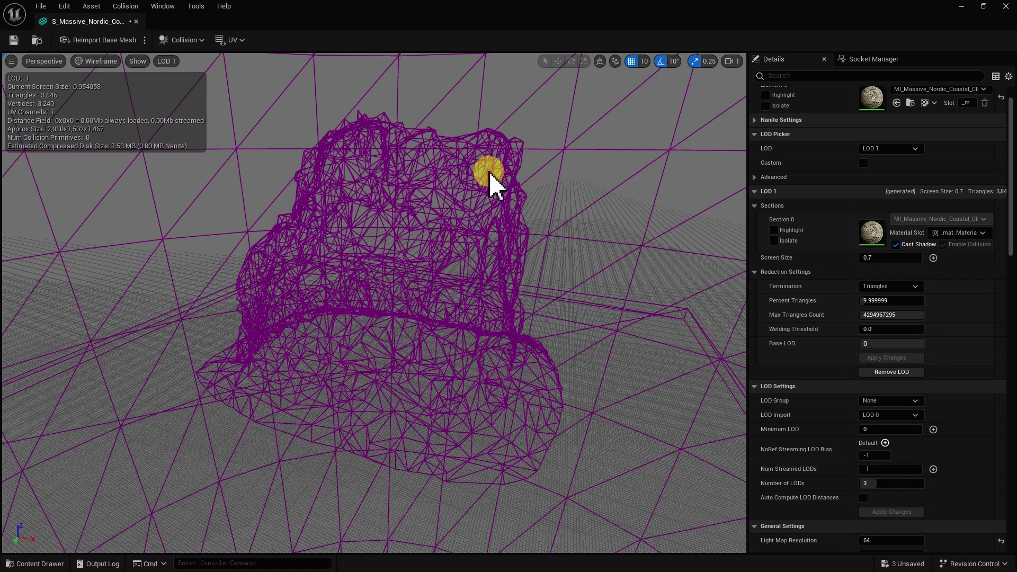
left_click_drag(517, 265, 506, 213)
type("70")
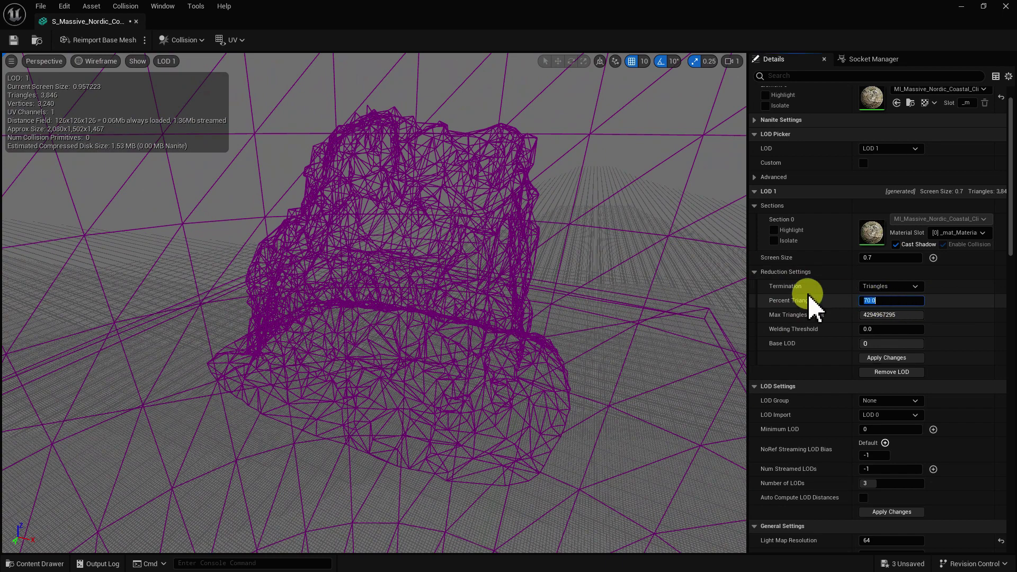
key("Return")
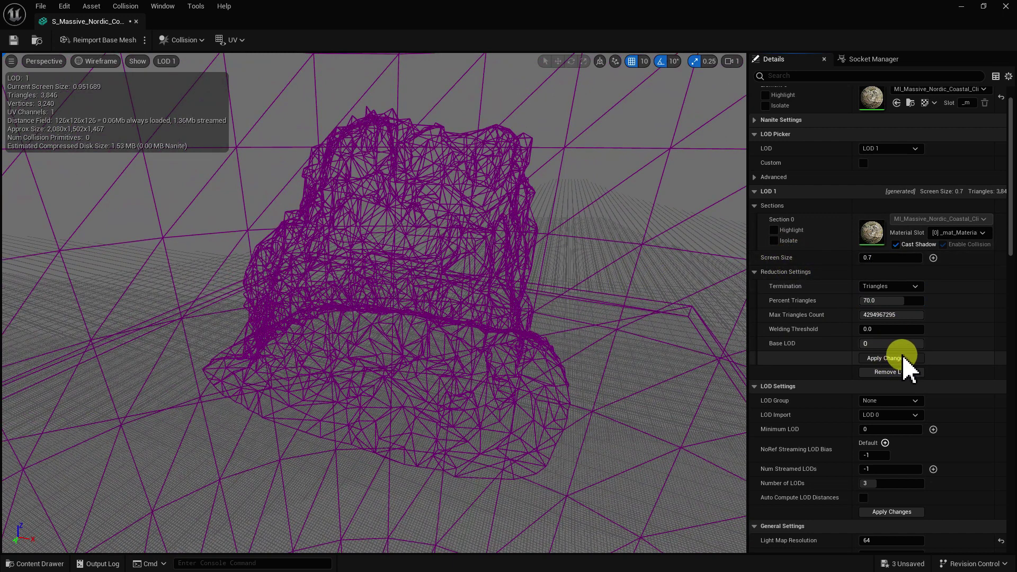
left_click(903, 358)
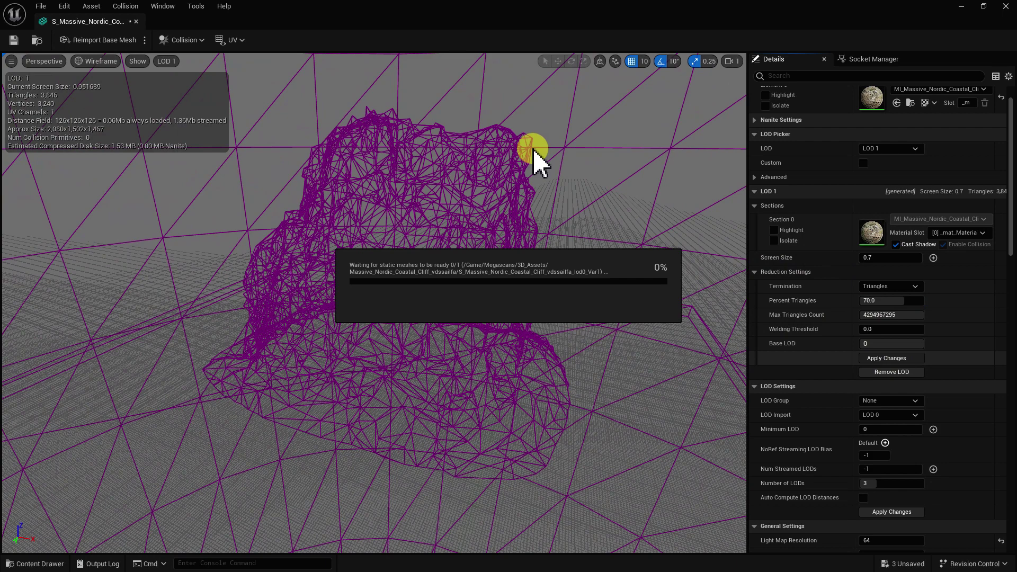
Step: Give LOD 2 Screen Size 0.5 and 30% triangles, rebuilding it to 11,539 triangles
left_click(166, 61)
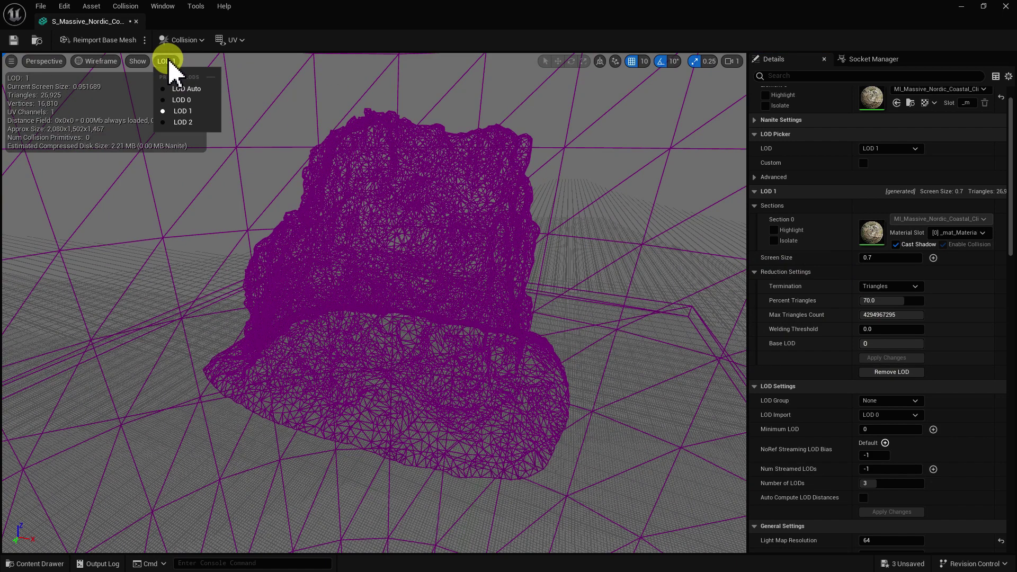
left_click(183, 122)
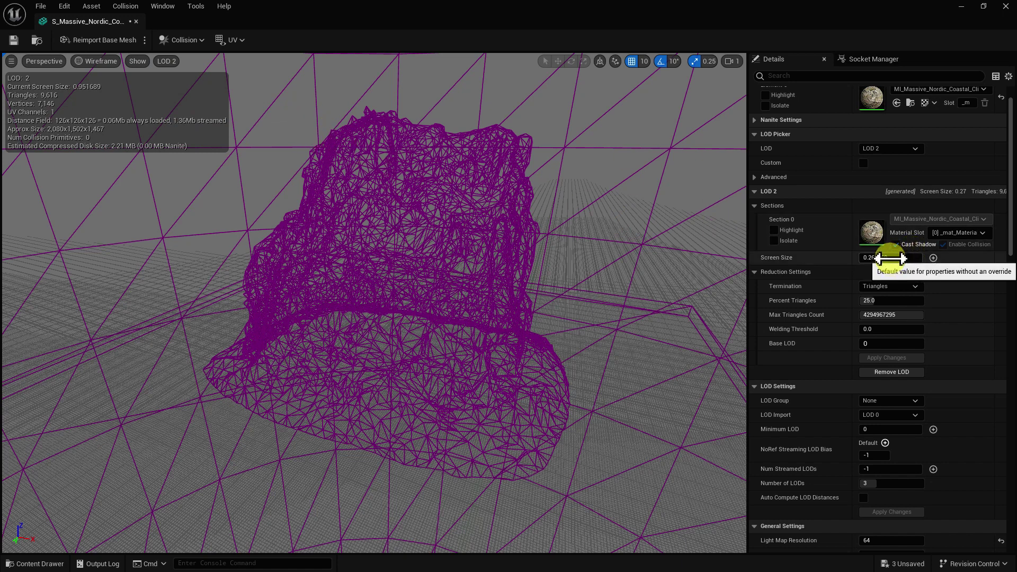
left_click(892, 256)
type("0.5")
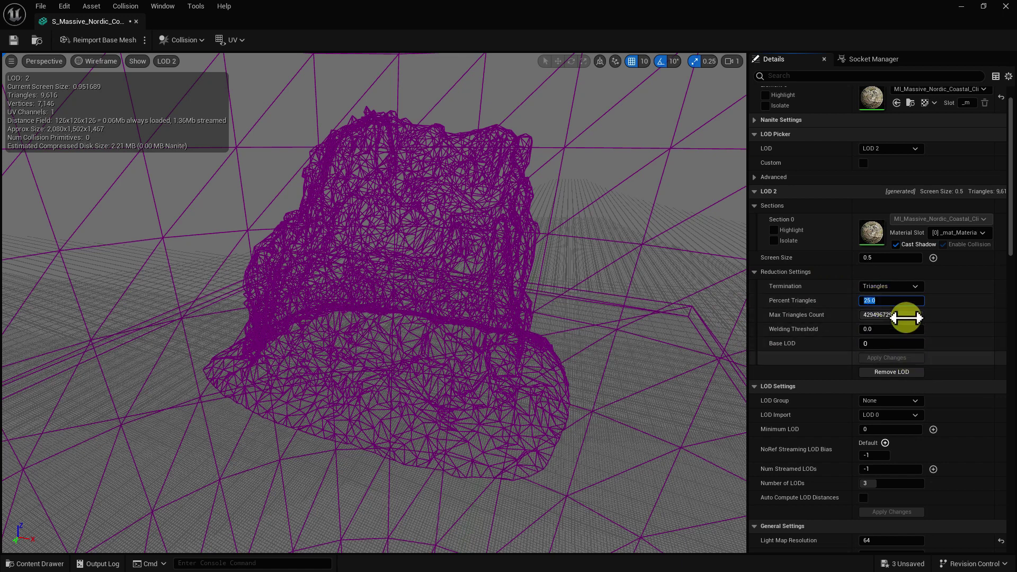
left_click(893, 301)
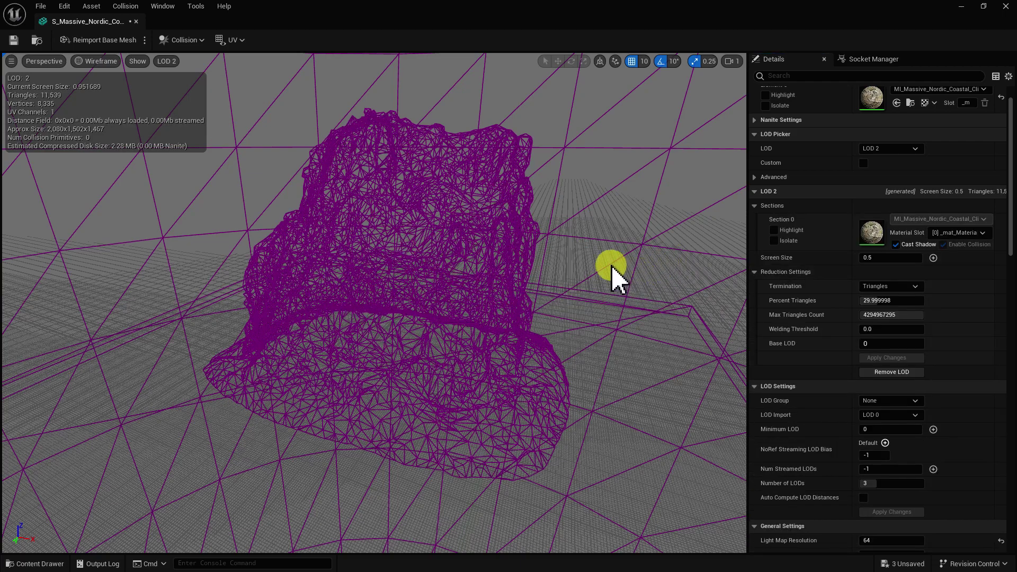
mouse_move(613, 277)
left_mouse_down()
mouse_move(630, 277)
mouse_move(583, 275)
left_mouse_up()
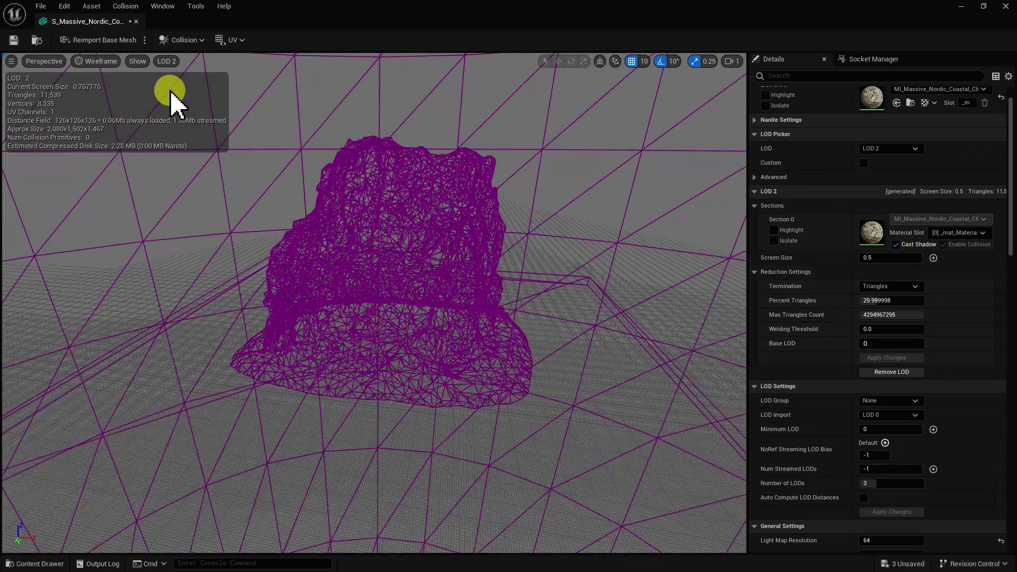
Step: Return the viewport preview to LOD Auto and orbit the cliff
left_click(166, 61)
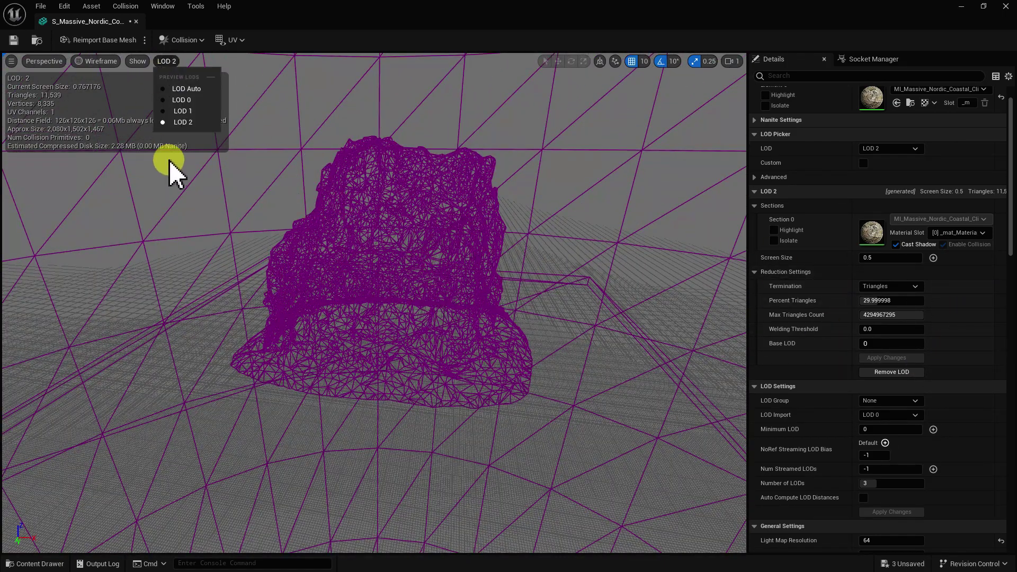
left_click(186, 93)
left_click_drag(350, 244, 382, 247)
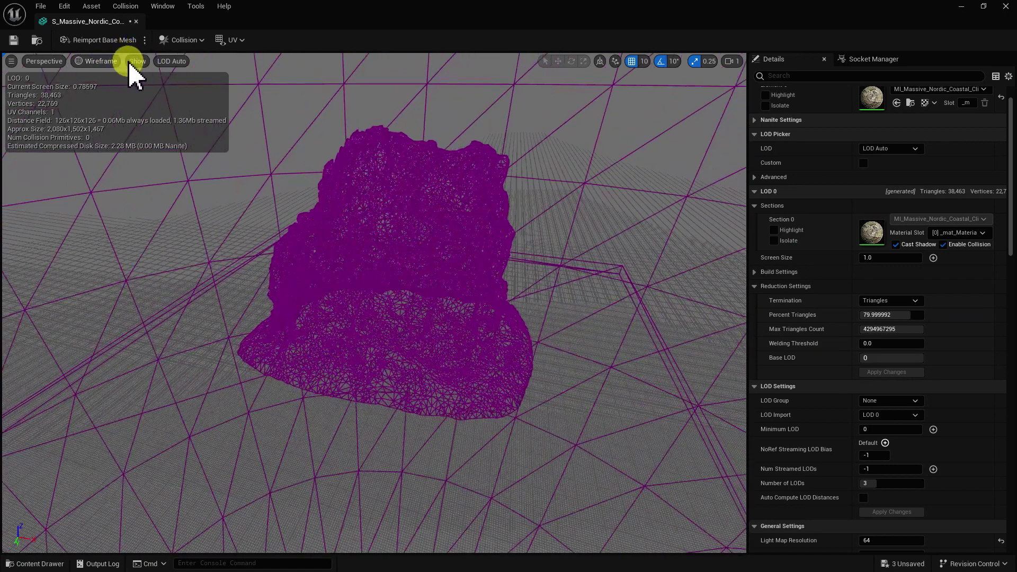
Step: Switch the preview to lit textured view and bring up the Level of Detail Coloration options
key("alt+4")
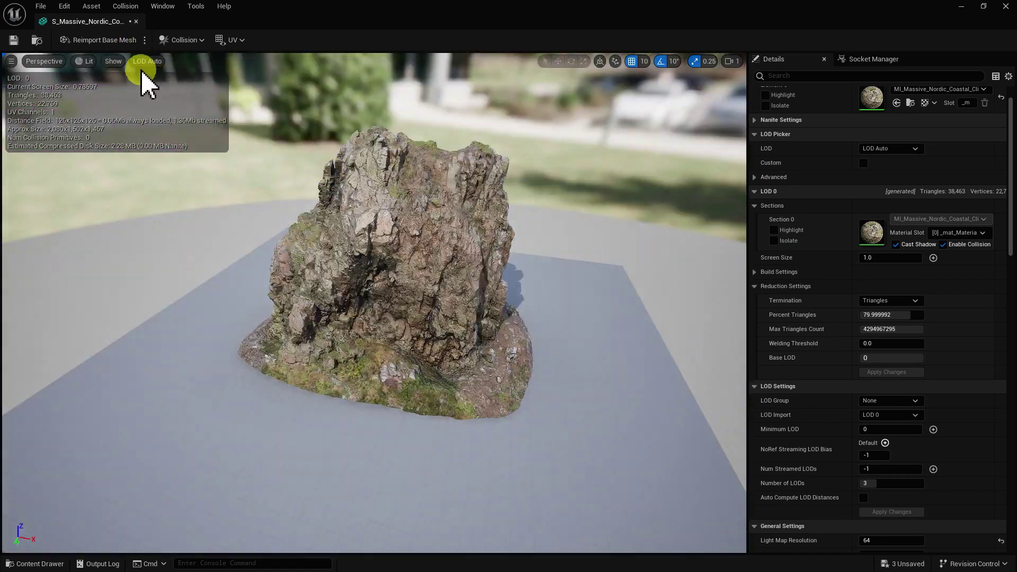
left_click(115, 65)
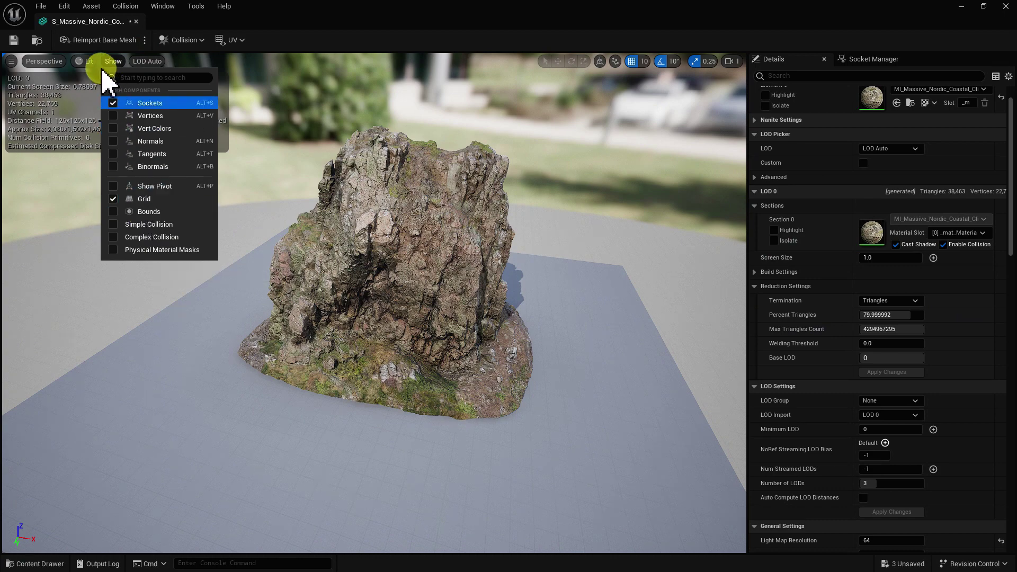
left_click(86, 64)
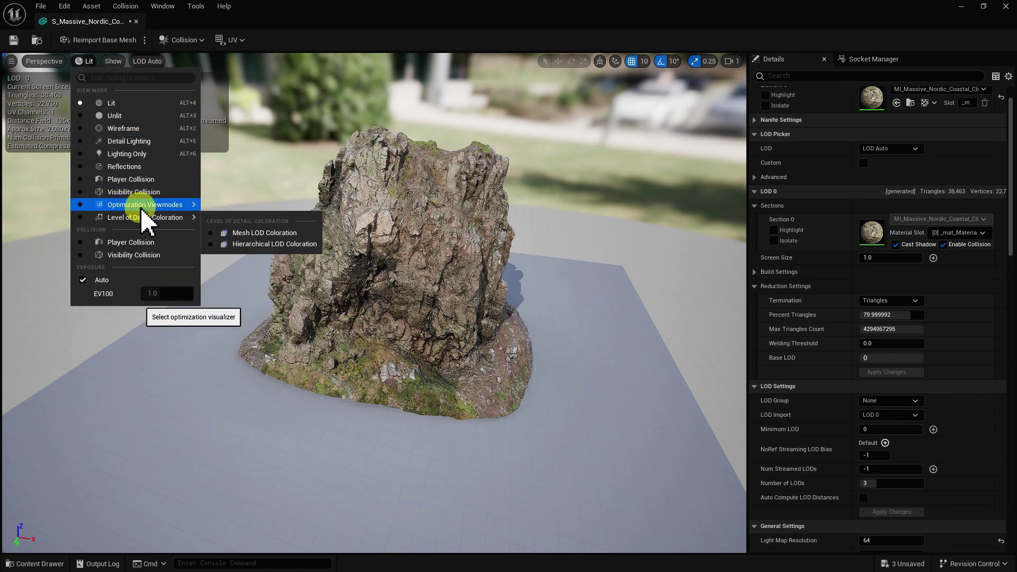
mouse_move(142, 207)
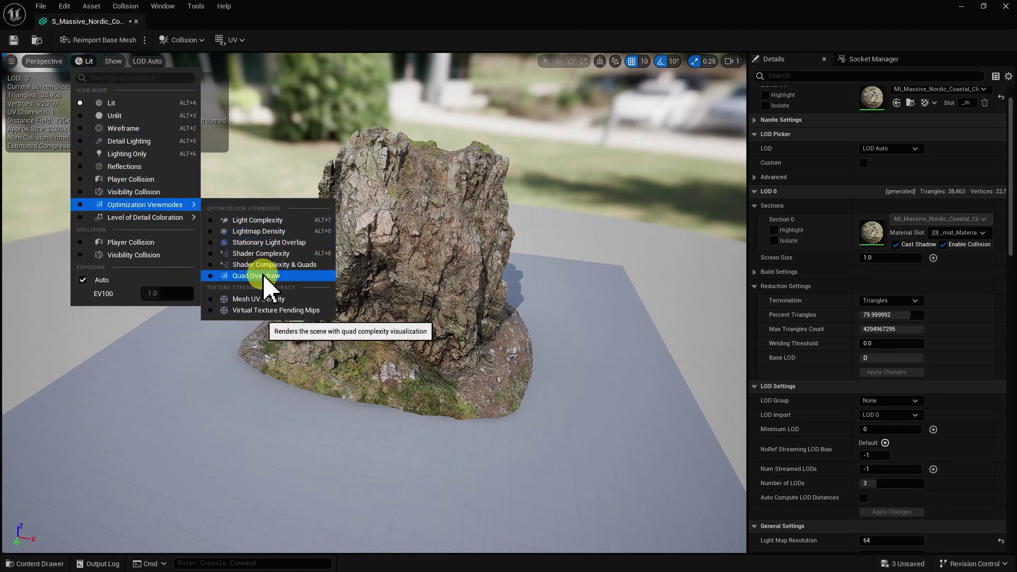
Step: Enable Mesh LOD Coloration and dolly the camera to watch LOD 0 and LOD 1 swap
left_click(249, 230)
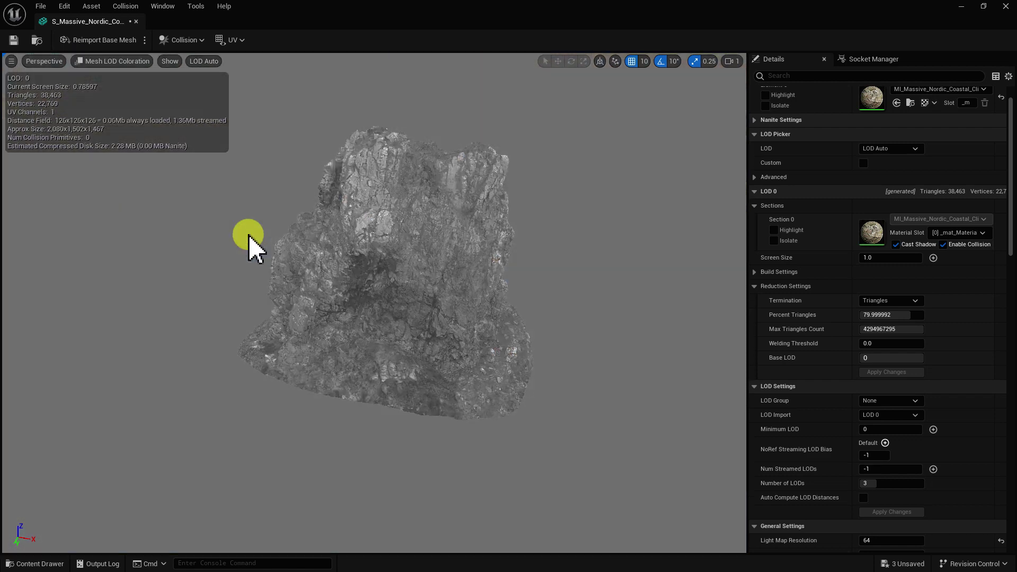
left_click_drag(269, 233, 329, 237)
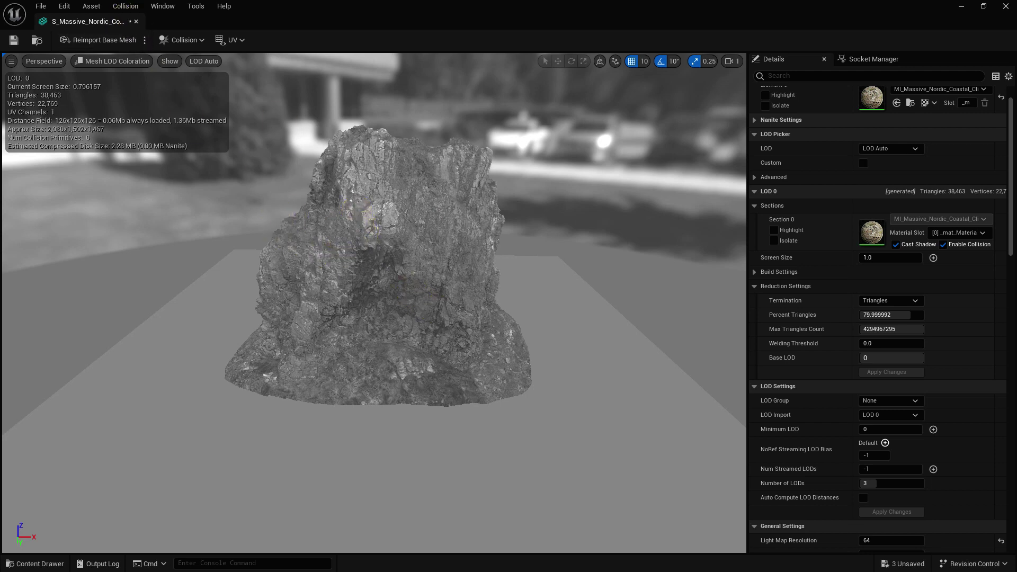
mouse_move(339, 260)
left_mouse_down()
mouse_move(352, 286)
mouse_move(145, 162)
left_mouse_up()
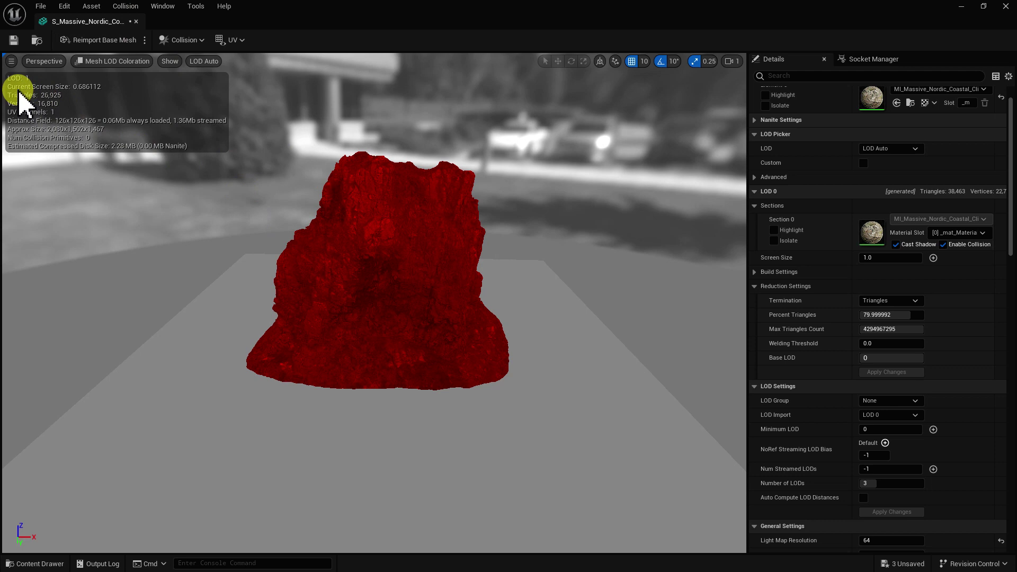
left_click_drag(345, 204, 344, 196)
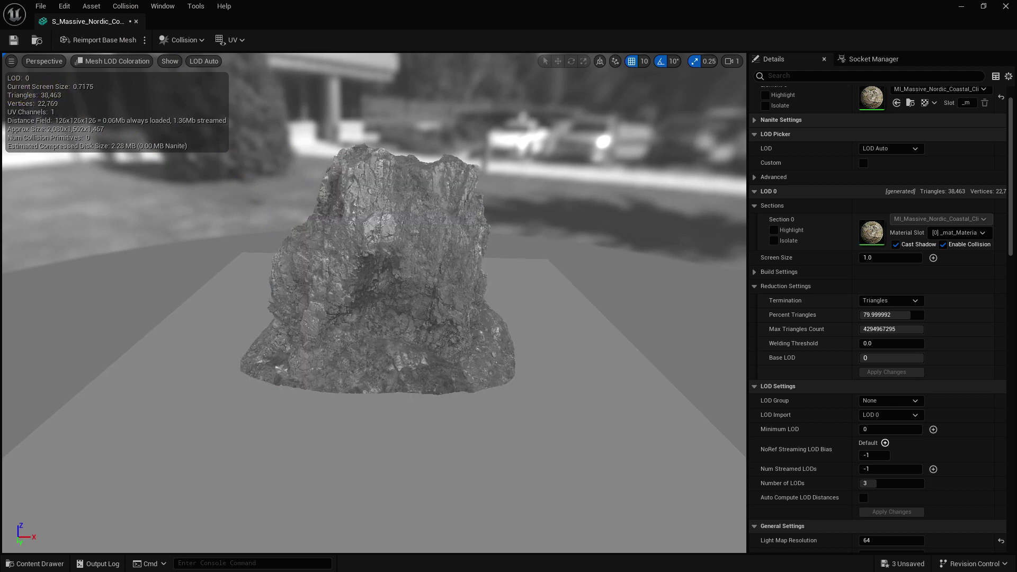
left_click_drag(364, 234, 363, 249)
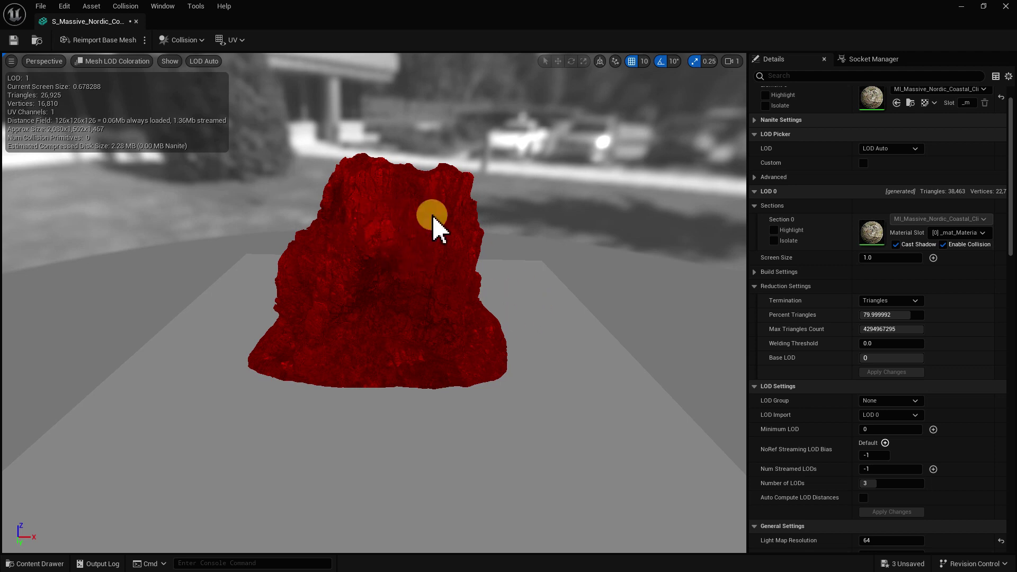
Step: Preview LOD 2, return to LOD Auto, and pull back to watch LOD 2 and 1 swap
left_click(211, 63)
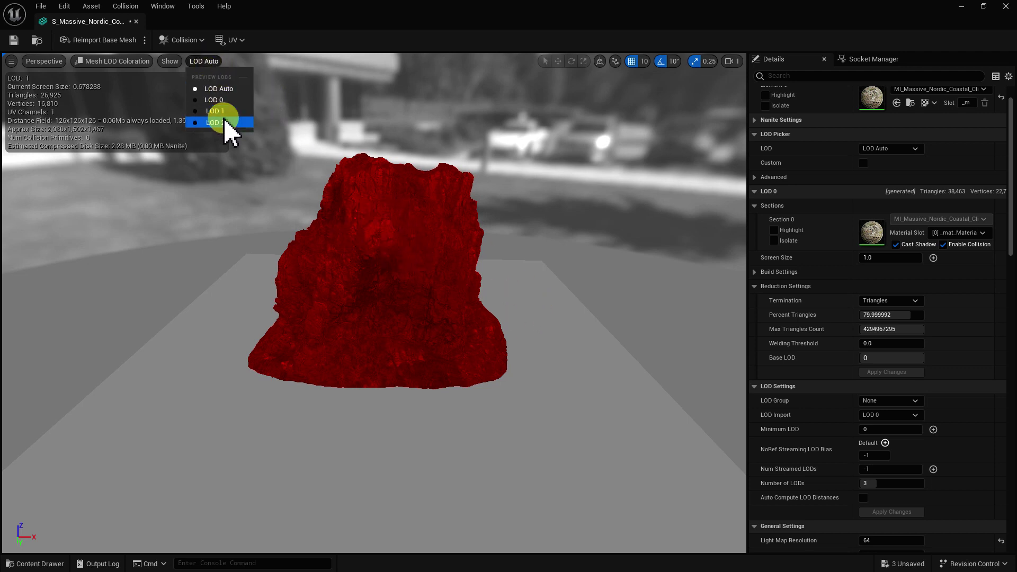
left_click(222, 122)
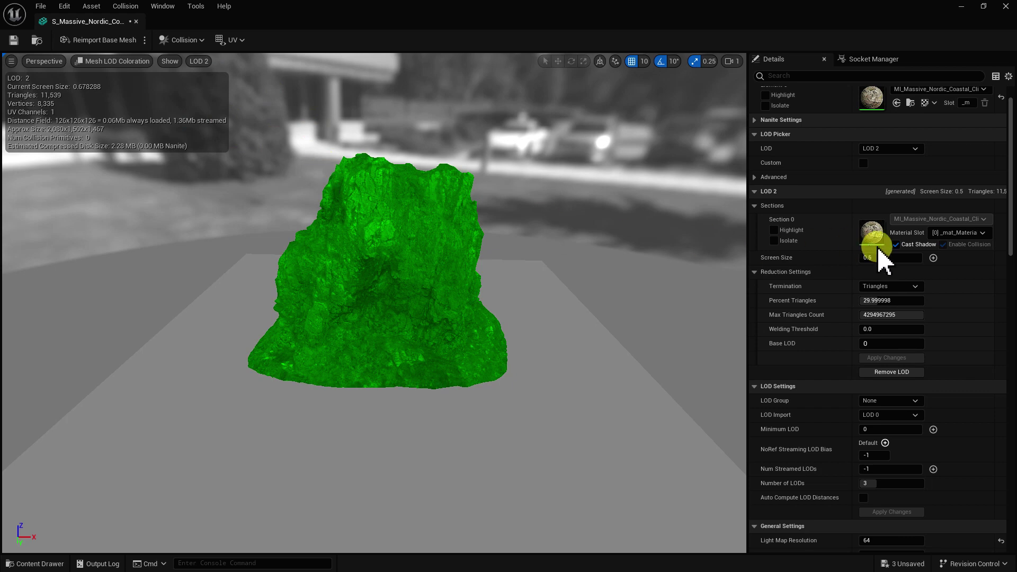
left_click(210, 62)
left_click(216, 95)
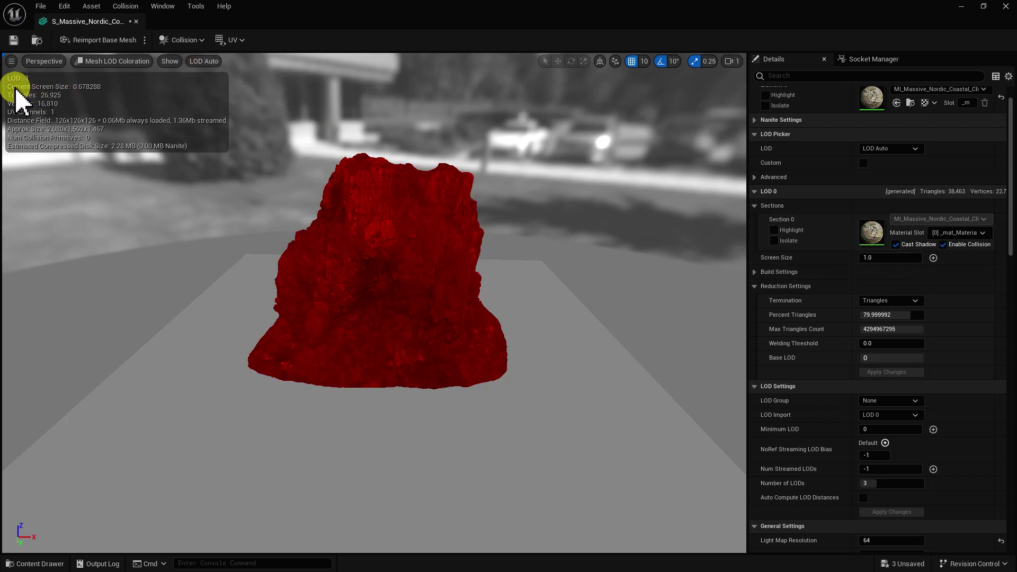
right_click_drag(530, 236, 529, 318)
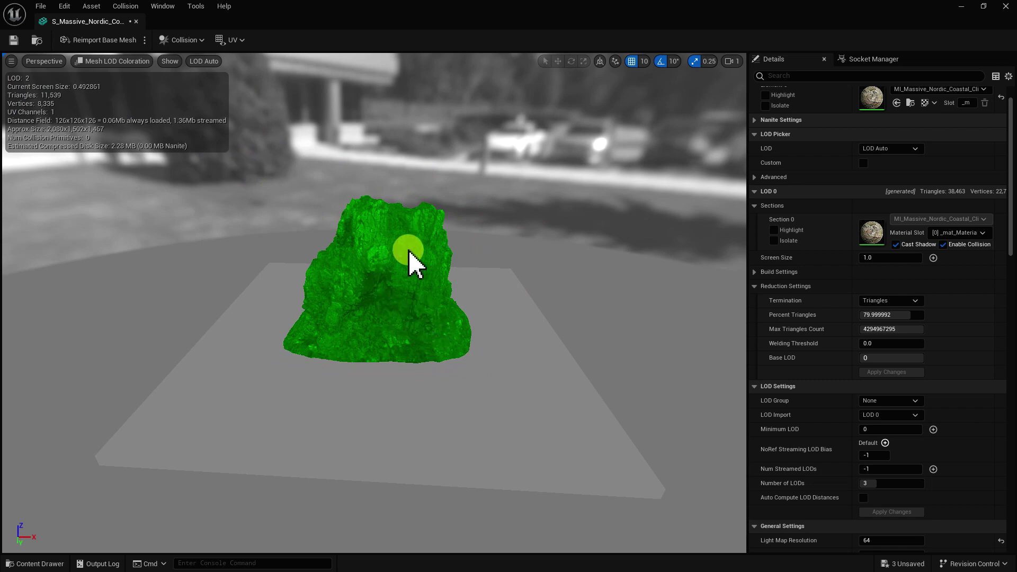
mouse_move(409, 254)
left_mouse_down()
mouse_move(410, 212)
mouse_move(409, 246)
left_mouse_up()
Step: Lower LOD 2's Screen Size to 0.3 and return the preview to LOD Auto
left_click(205, 60)
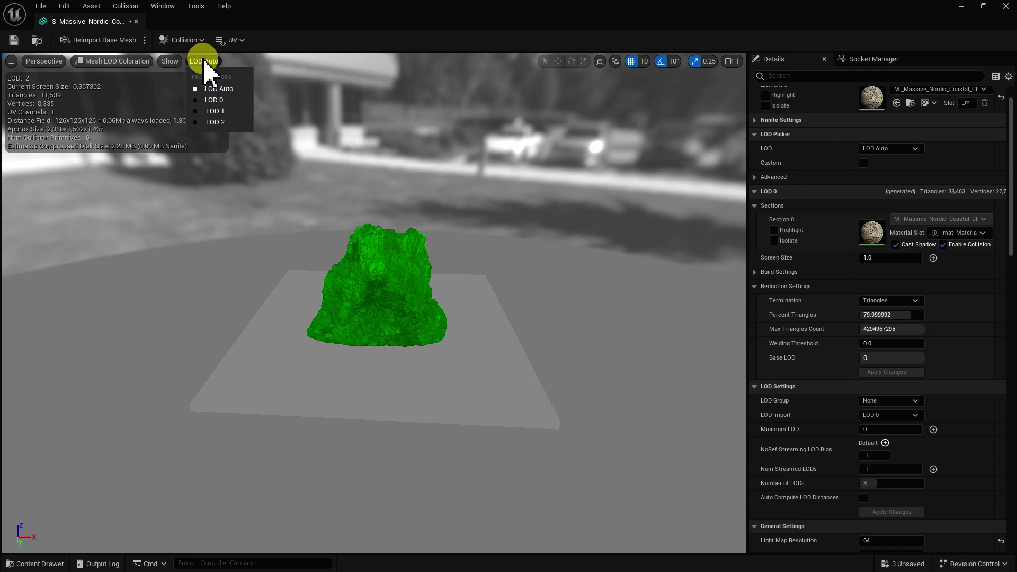
left_click(224, 123)
left_click(894, 258)
type("0.3")
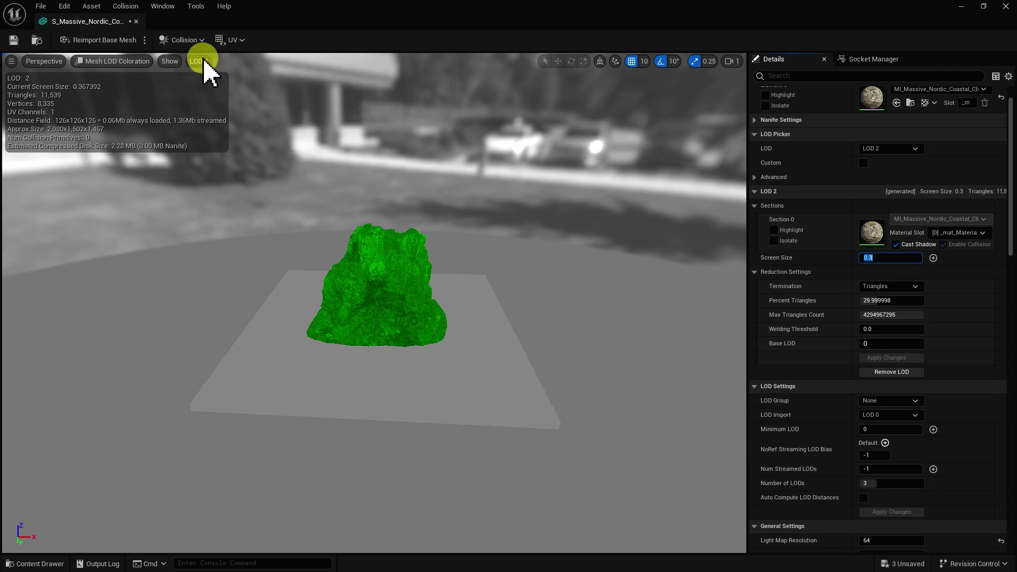
left_click(204, 62)
left_click(216, 90)
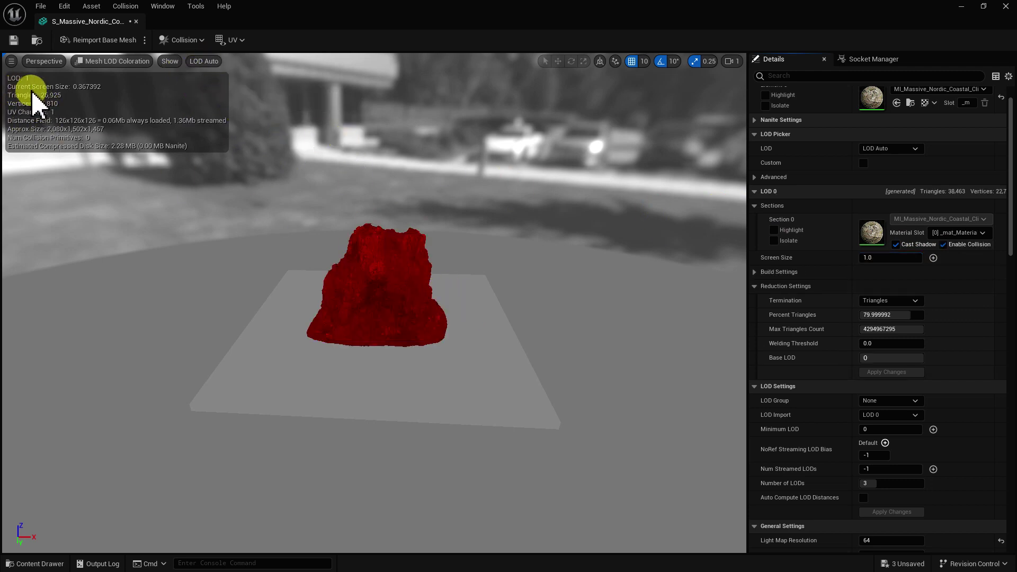
Step: Zoom out and back in around the cliff to watch it switch between LOD 0, 1 and 2
scroll(374, 297, "down", 2)
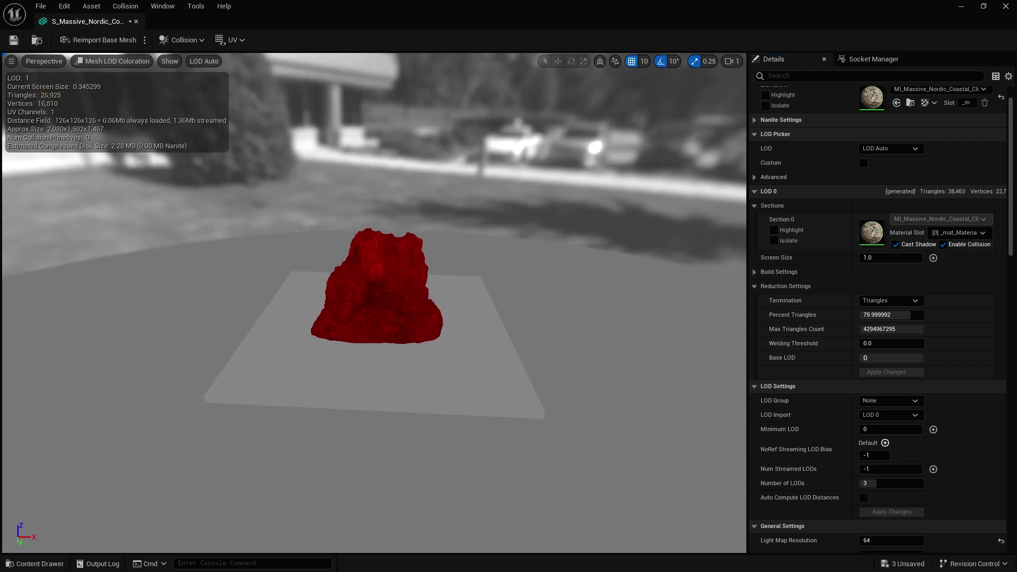
scroll(373, 297, "down", 2)
scroll(373, 297, "down", 2)
scroll(374, 297, "down", 2)
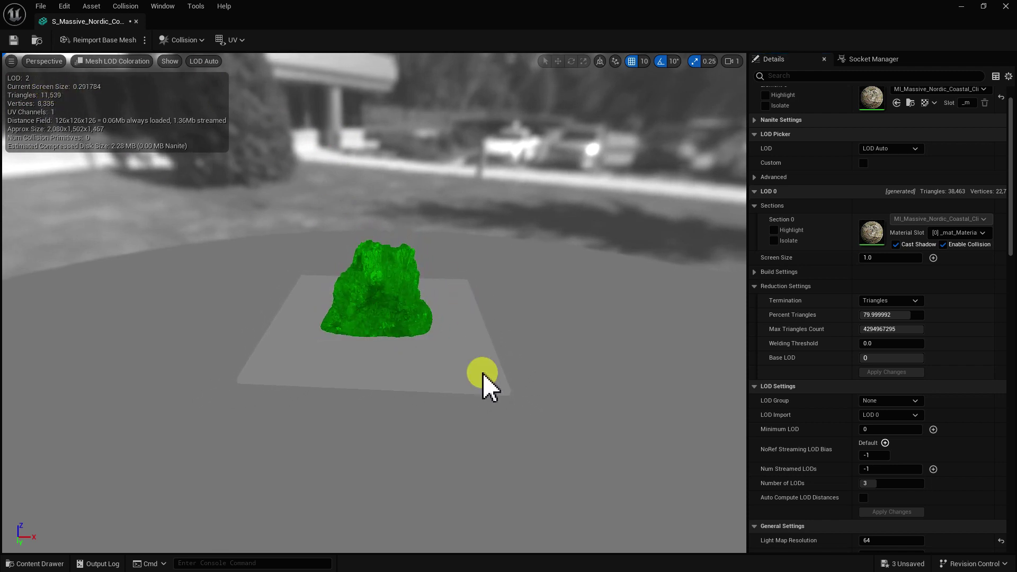
left_click_drag(410, 291, 416, 336)
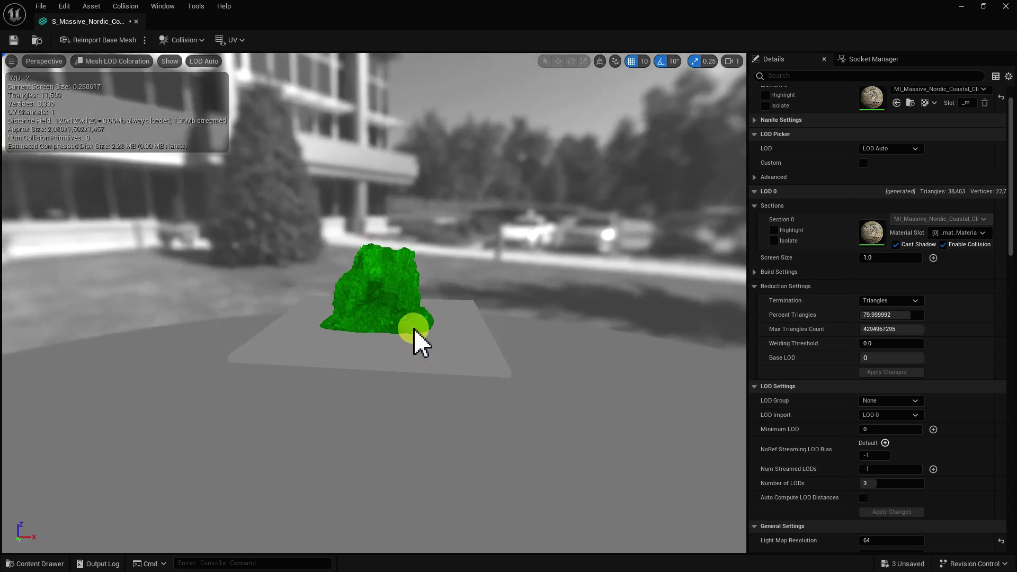
scroll(418, 341, "up", 2)
scroll(417, 339, "up", 1)
scroll(418, 339, "up", 2)
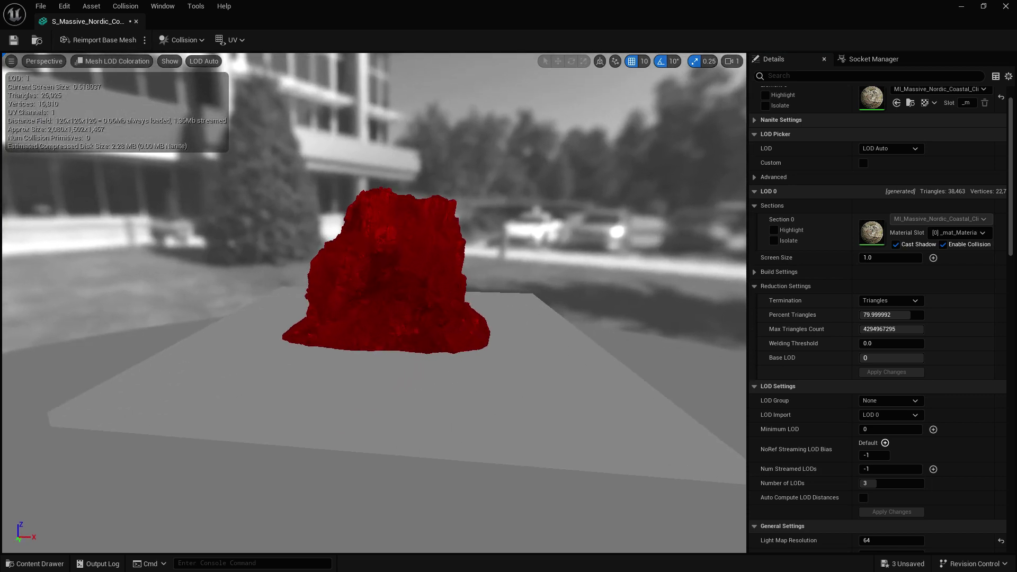
scroll(418, 340, "up", 2)
scroll(418, 340, "up", 2)
scroll(418, 339, "up", 1)
scroll(417, 339, "up", 1)
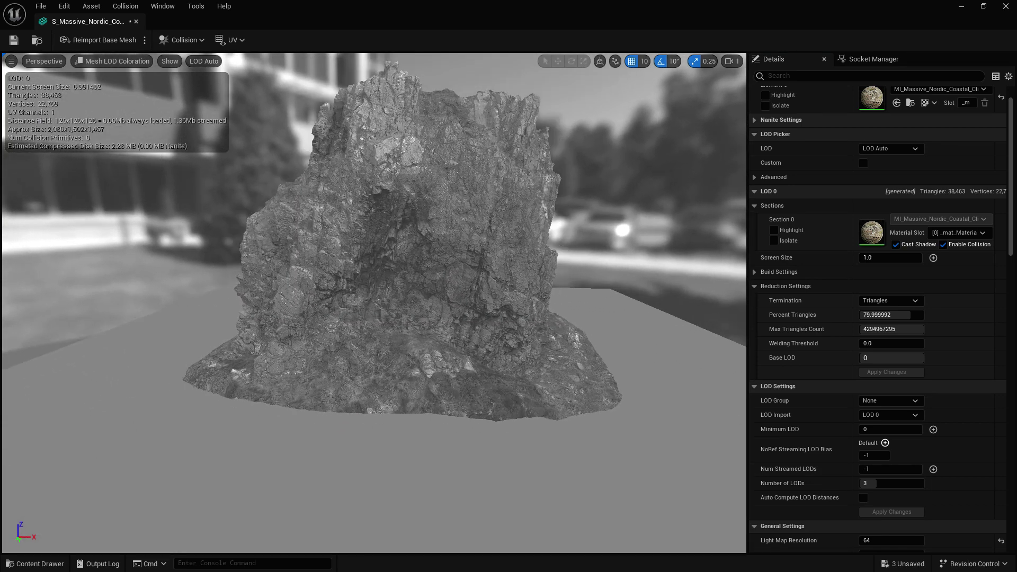
scroll(417, 339, "down", 5)
scroll(418, 339, "down", 2)
scroll(401, 316, "up", 1)
scroll(401, 317, "down", 2)
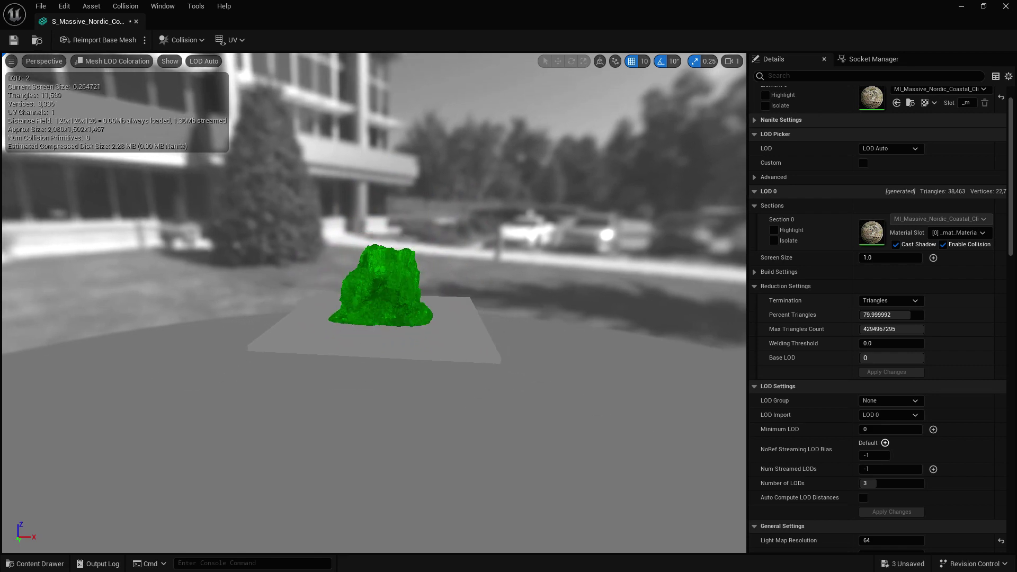
scroll(401, 316, "up", 2)
scroll(401, 316, "up", 1)
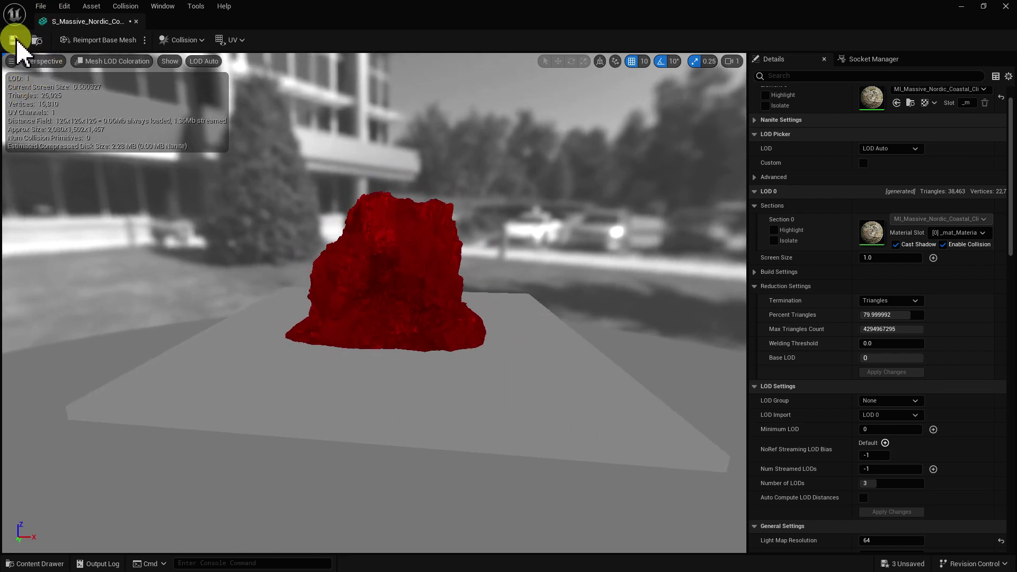
Step: Move the mesh editor aside and Play From Here on the floor in front of the cliff
left_click_drag(288, 25, 763, 487)
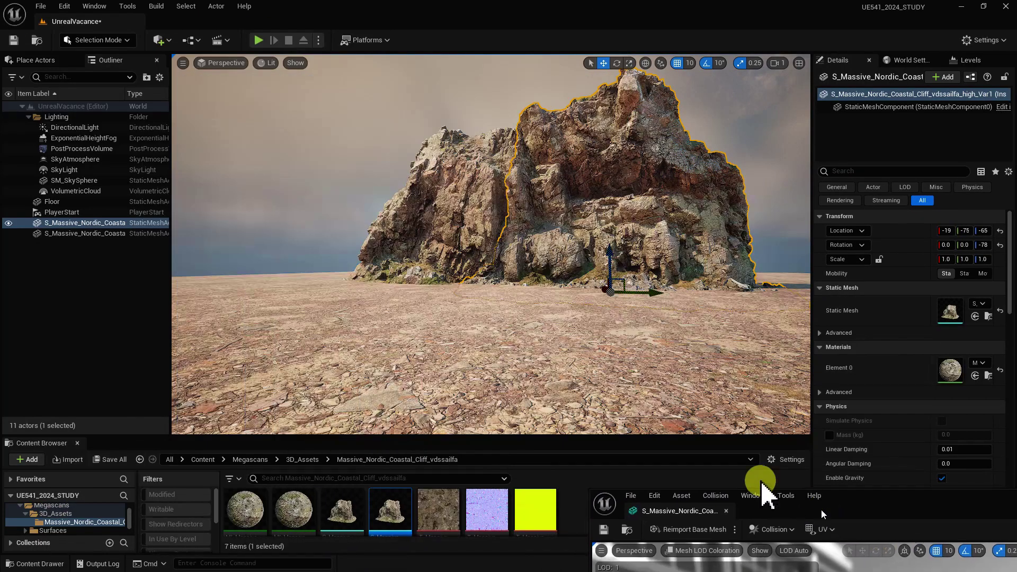
left_click_drag(605, 377, 609, 380)
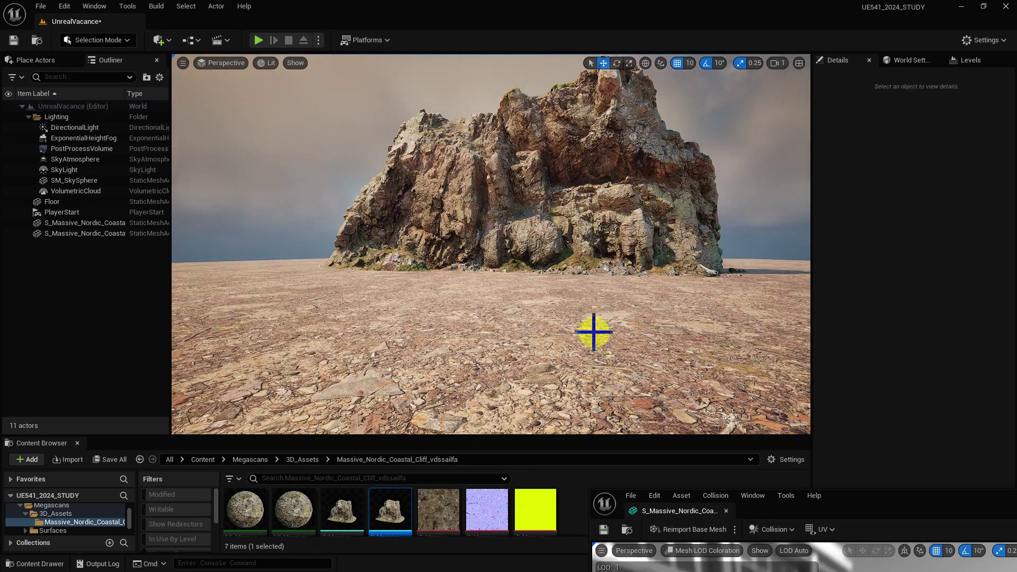
left_click(530, 212)
mouse_move(609, 379)
left_mouse_down()
mouse_move(582, 371)
mouse_move(609, 403)
mouse_move(507, 417)
left_mouse_up()
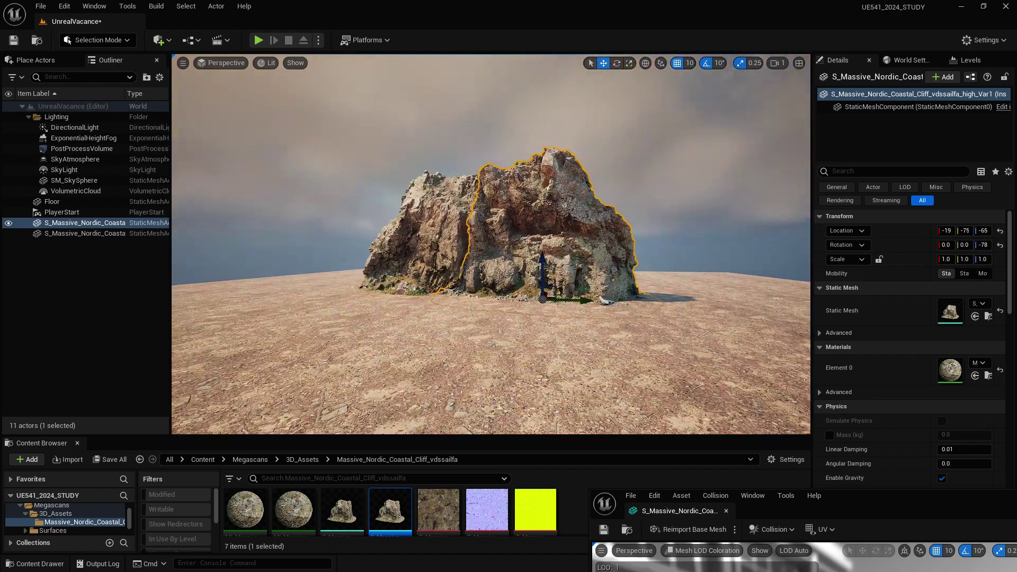
right_click(516, 424)
left_click(555, 410)
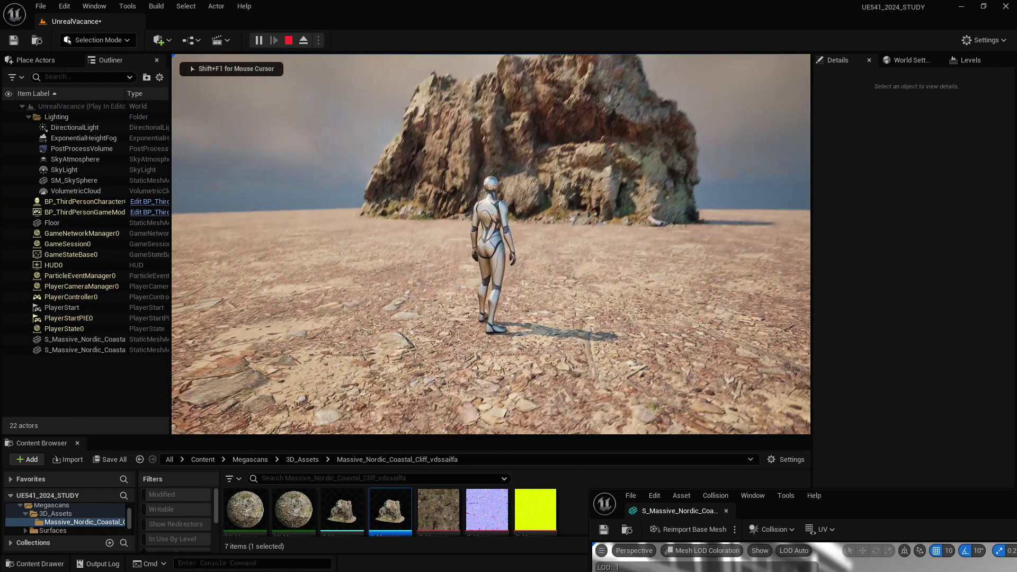
Step: Run the character left, toward the rock, back and along the cliff with WASD
key("a")
key("s")
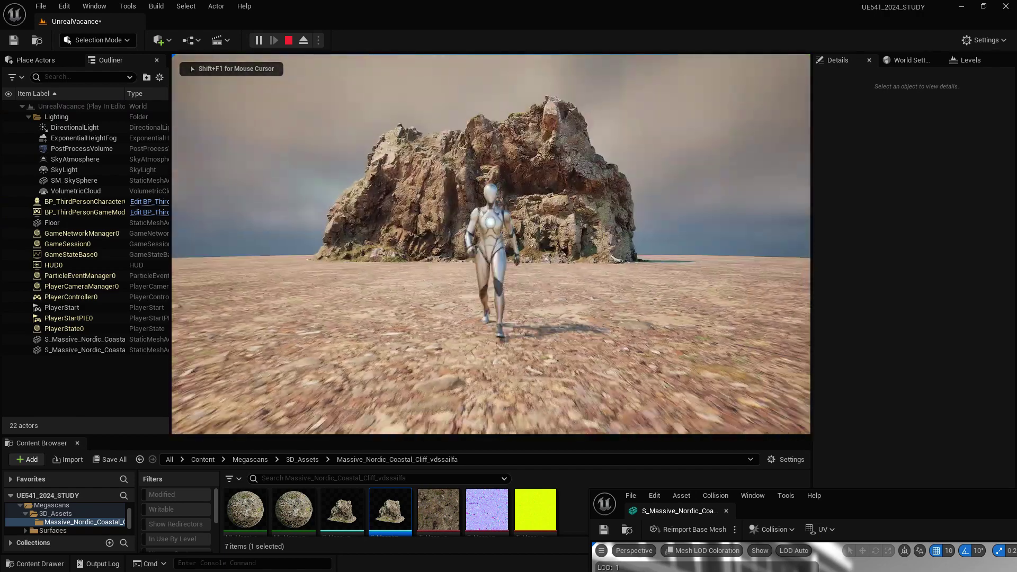
key("w")
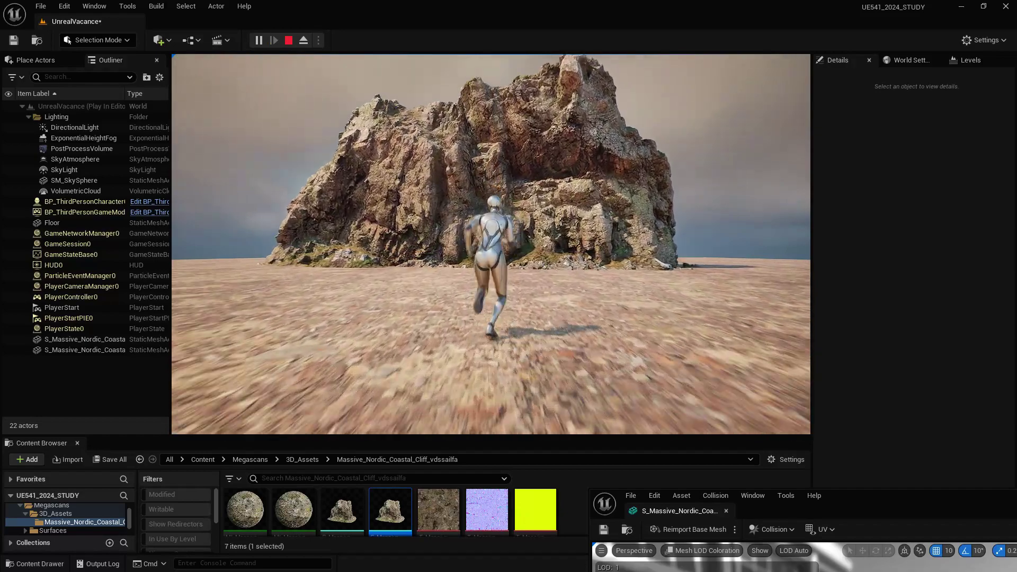
key("s")
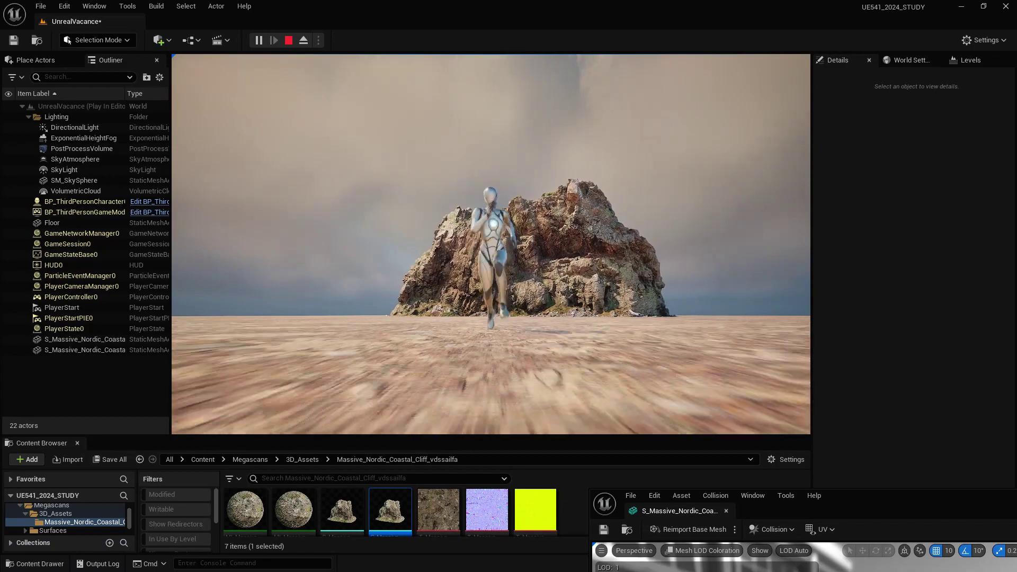
key("w")
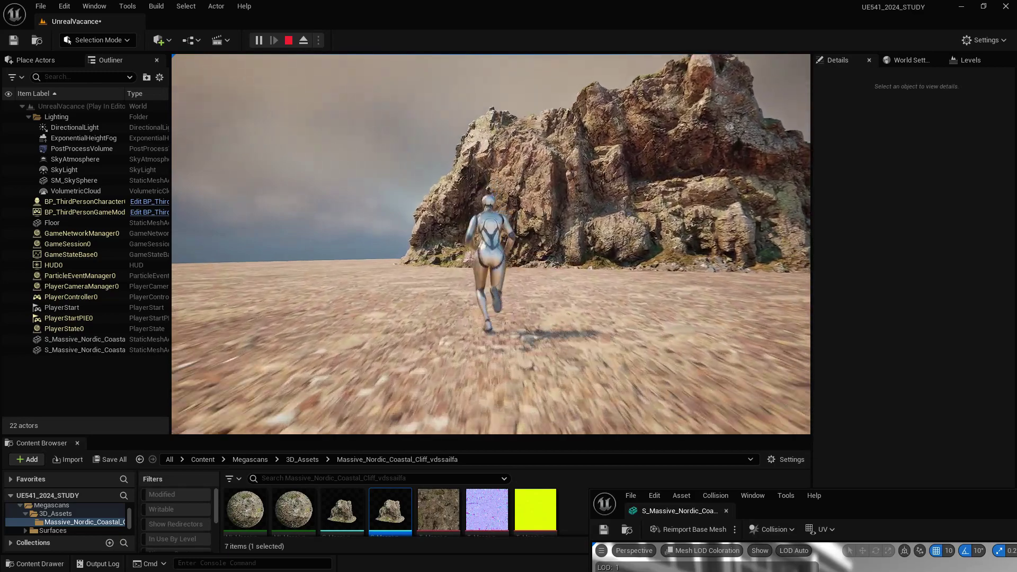
key("a")
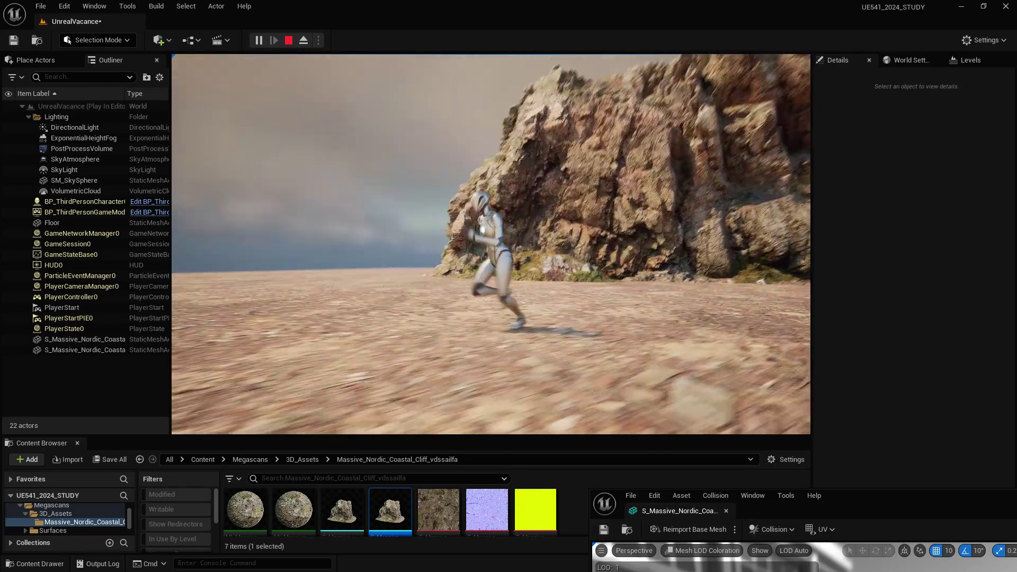
key("s")
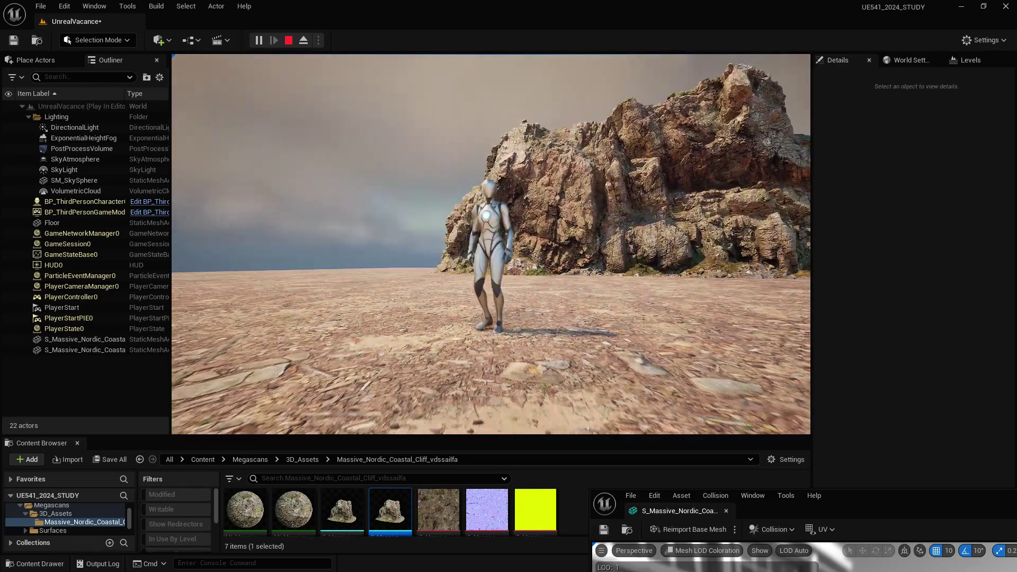
Step: Stop the play session and move the mesh editor window back over the level
key("Escape")
left_click(536, 352)
mouse_move(906, 508)
left_mouse_down()
mouse_move(554, 127)
mouse_move(522, 129)
left_mouse_up()
Step: Maximize the static mesh editor and preview the cliff at LOD 1
double_click(522, 129)
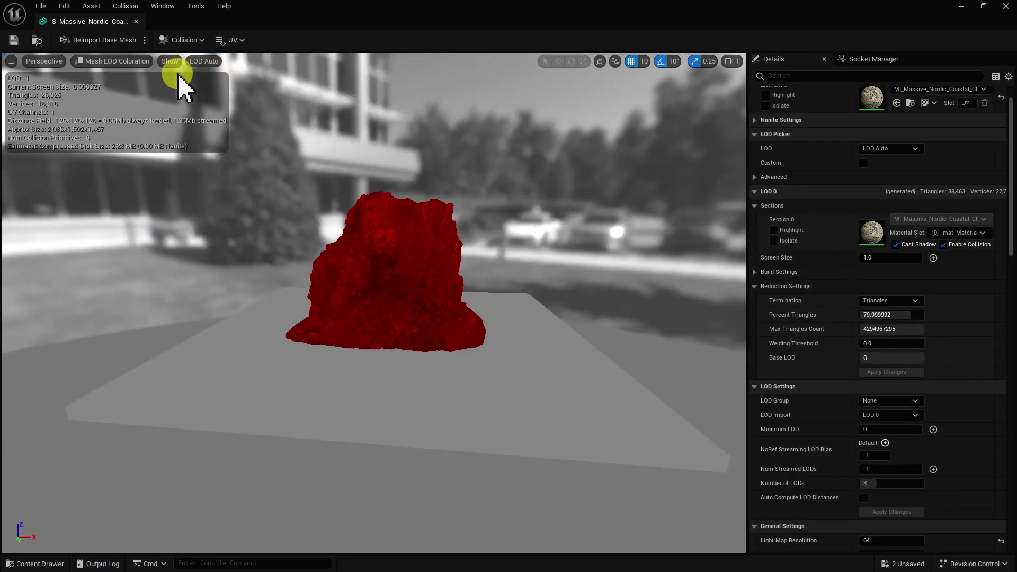
left_click(201, 61)
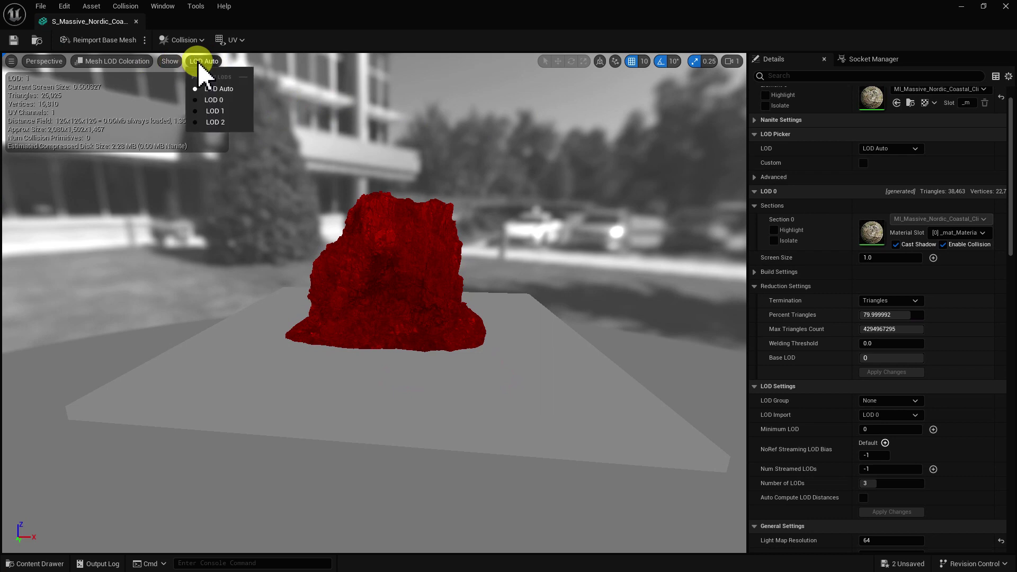
left_click(220, 102)
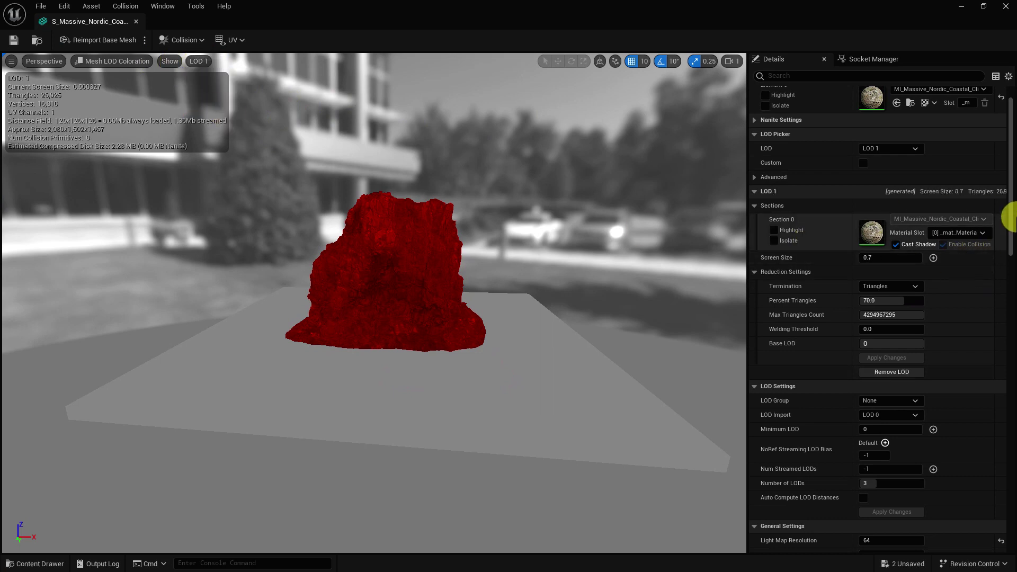
Step: Set LOD 1 Screen Size to 0.85 and Percent Triangles to 50, then apply changes
left_click_drag(1010, 228, 1010, 212)
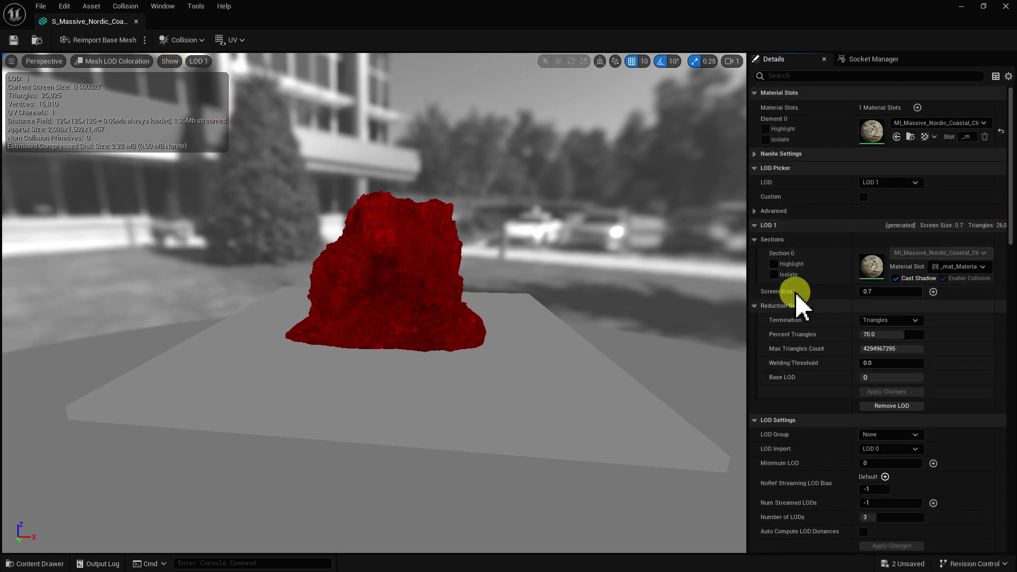
left_click(914, 292)
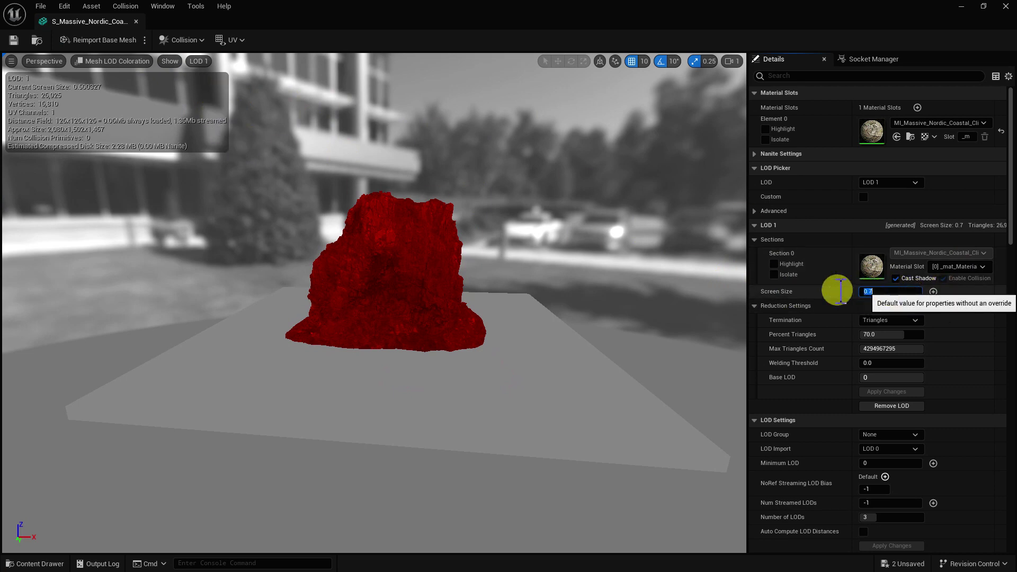
type(".")
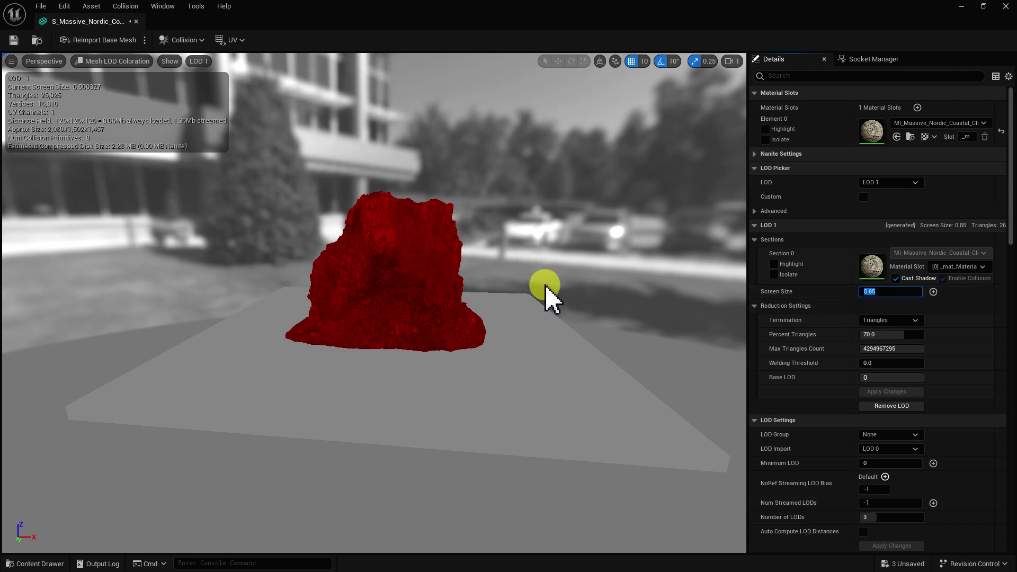
left_click_drag(546, 288, 703, 320)
type("50")
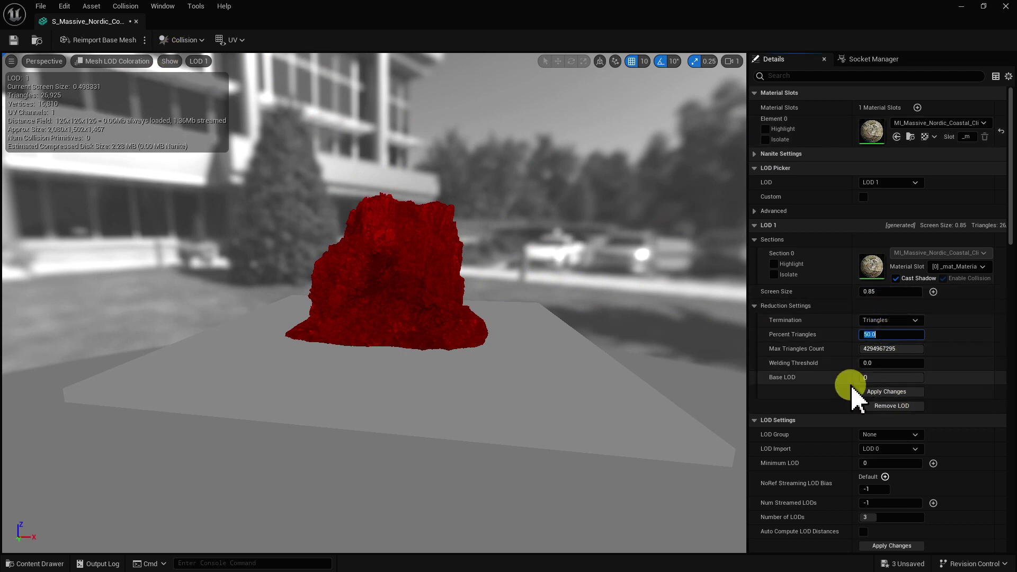
left_click(890, 385)
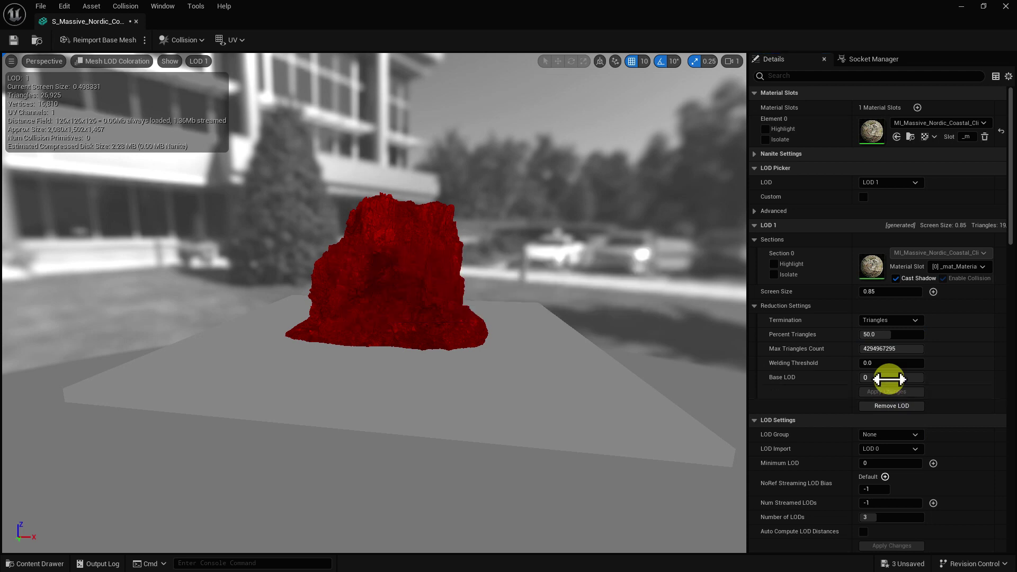
left_click(204, 62)
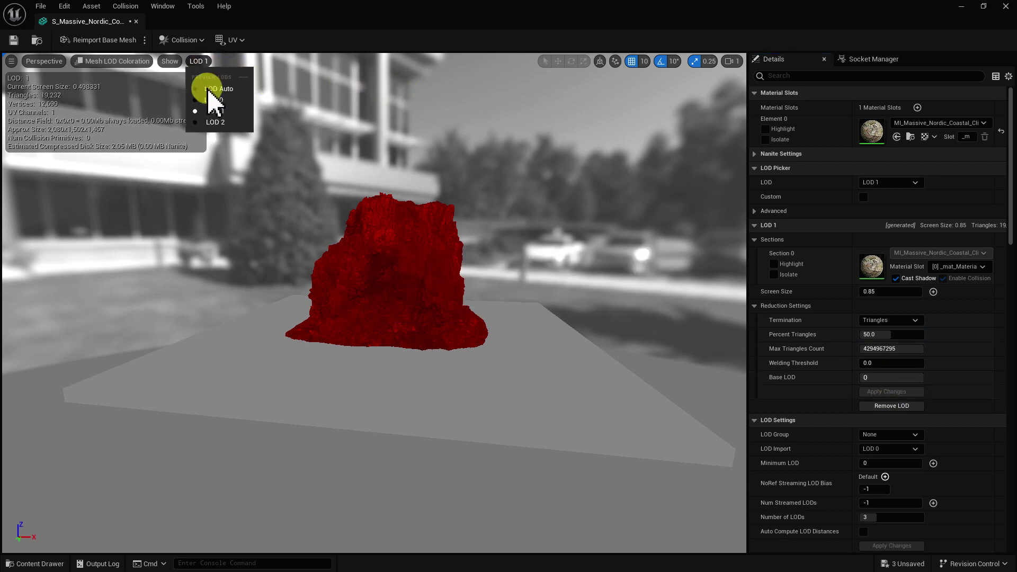
Step: Preview LOD 2, set Screen Size 0.5 and Percent Triangles 20, and apply changes
left_click(216, 122)
left_click(880, 292)
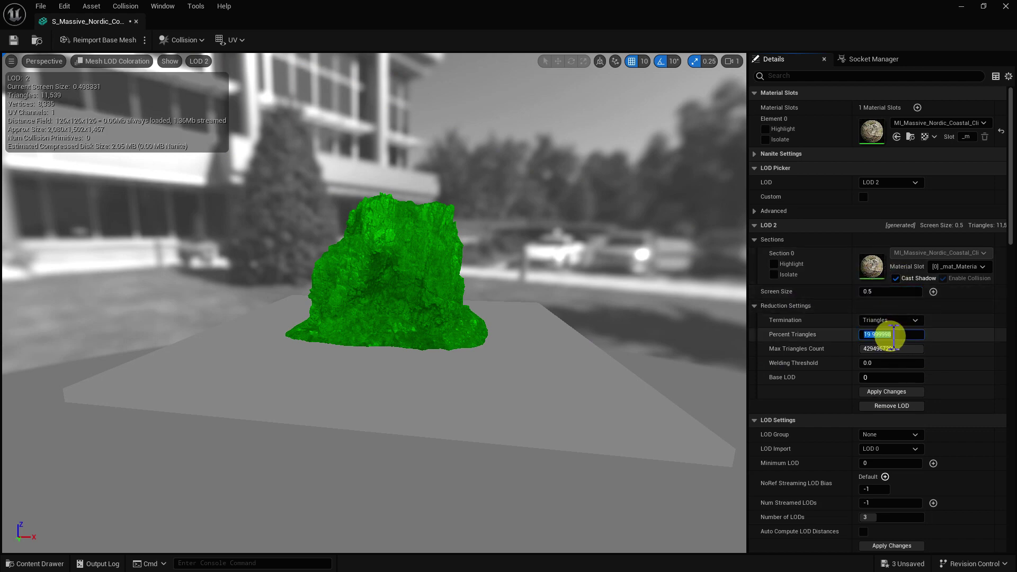
left_click(892, 392)
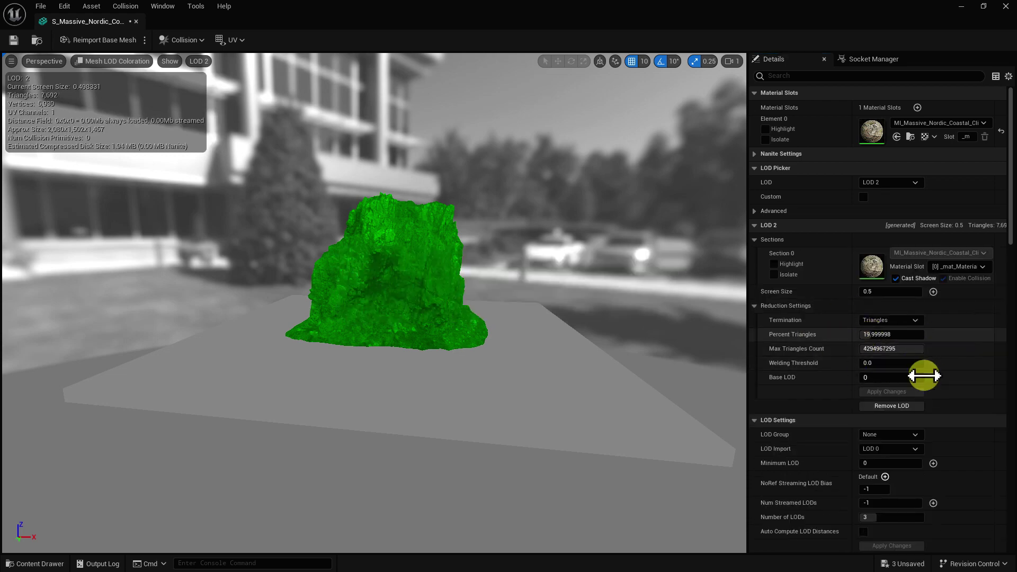
left_click_drag(380, 217, 381, 218)
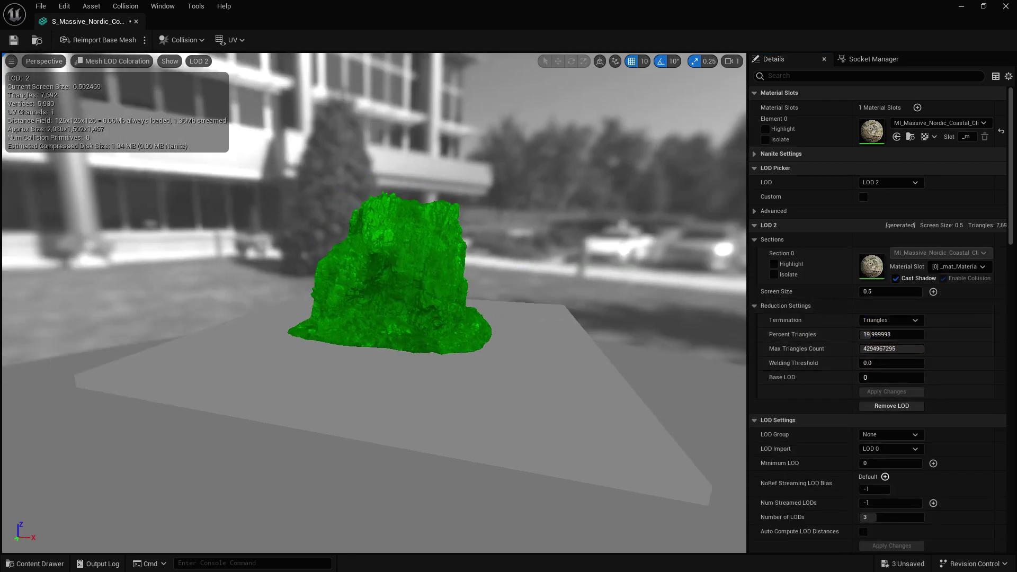
Step: Cycle the viewport preview through LOD 2 and LOD 1, ending on LOD Auto
left_click(197, 63)
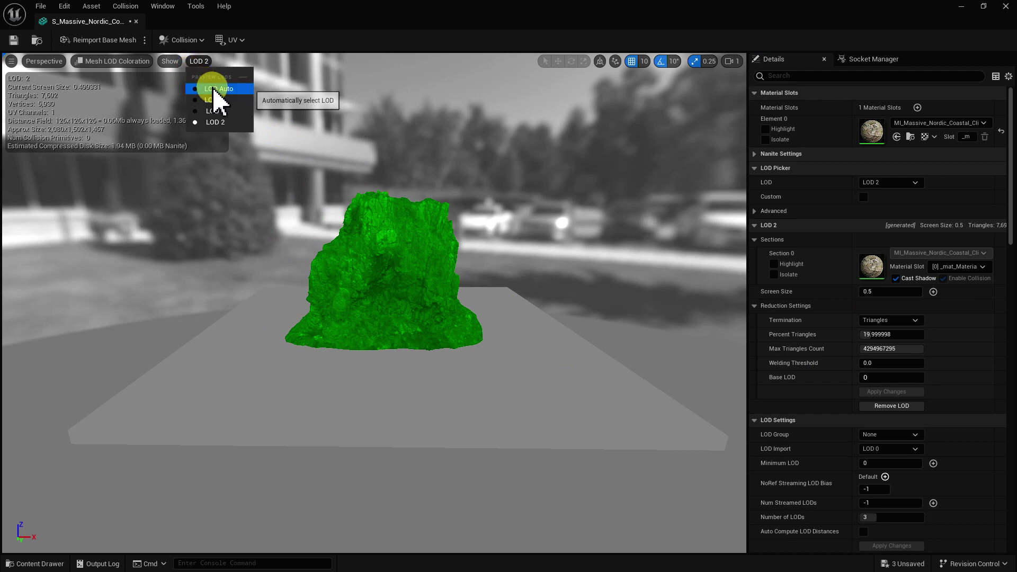
left_click(217, 90)
left_click(204, 61)
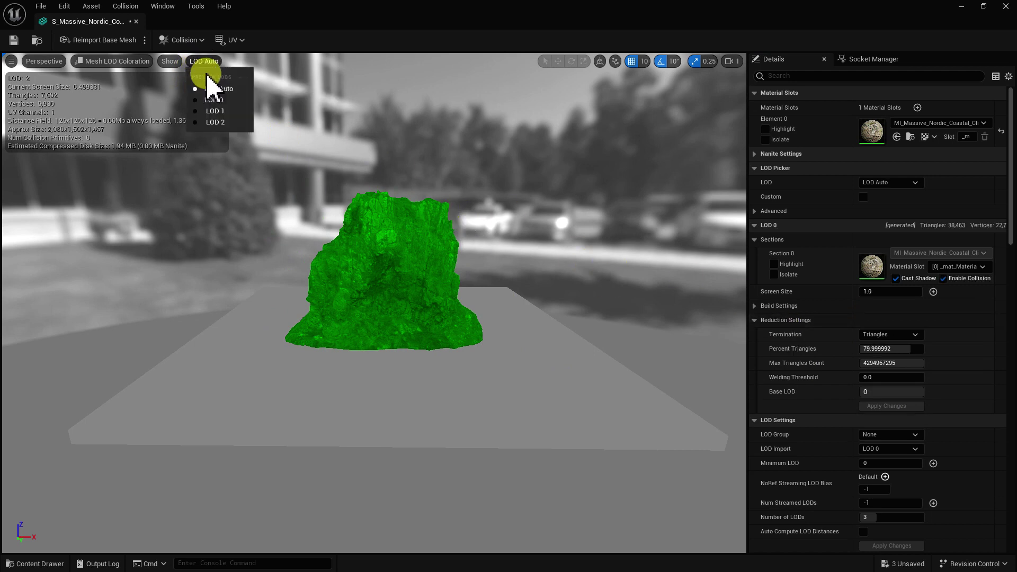
left_click(223, 121)
left_click(201, 62)
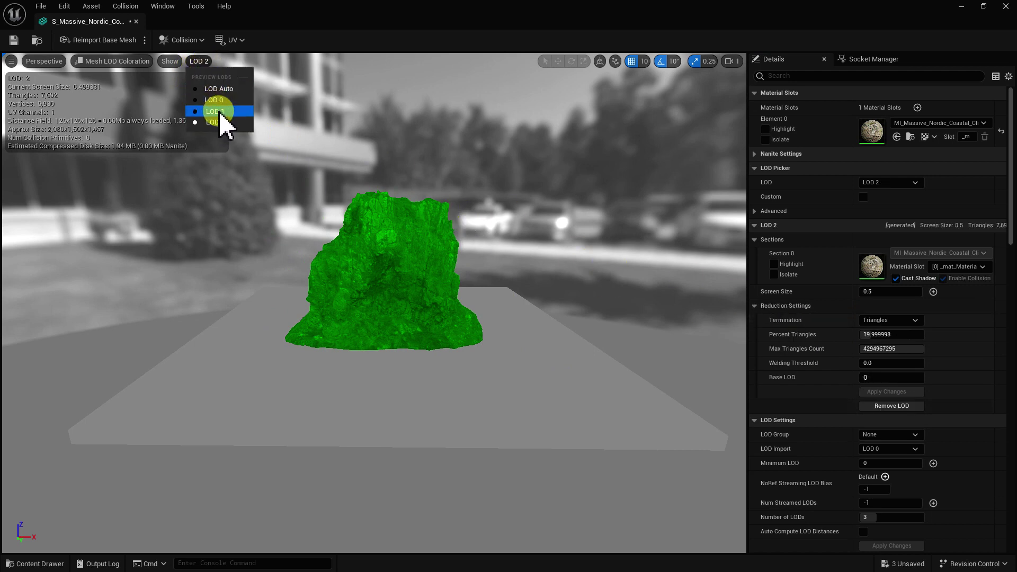
left_click(219, 111)
left_click(201, 62)
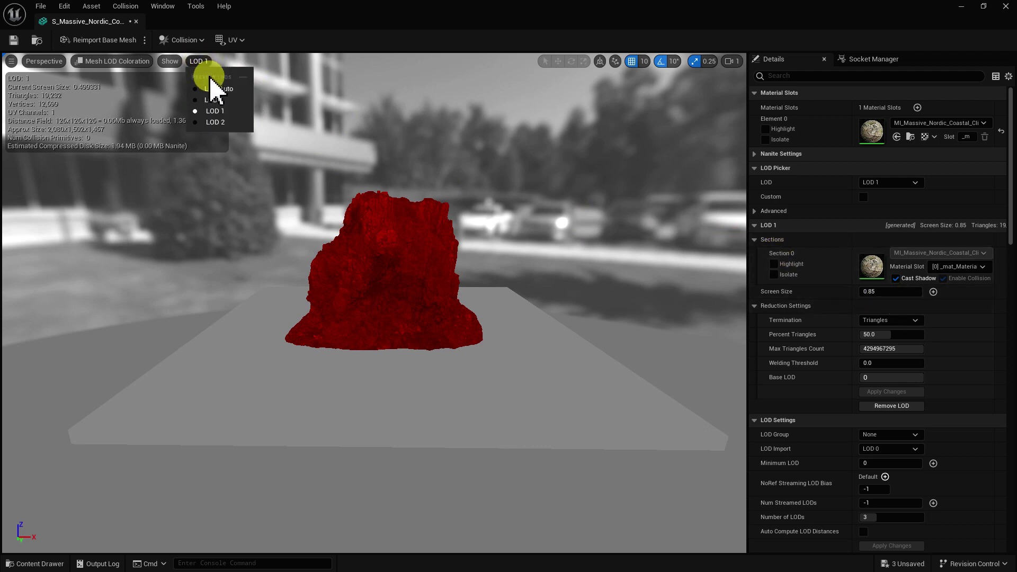
left_click(209, 90)
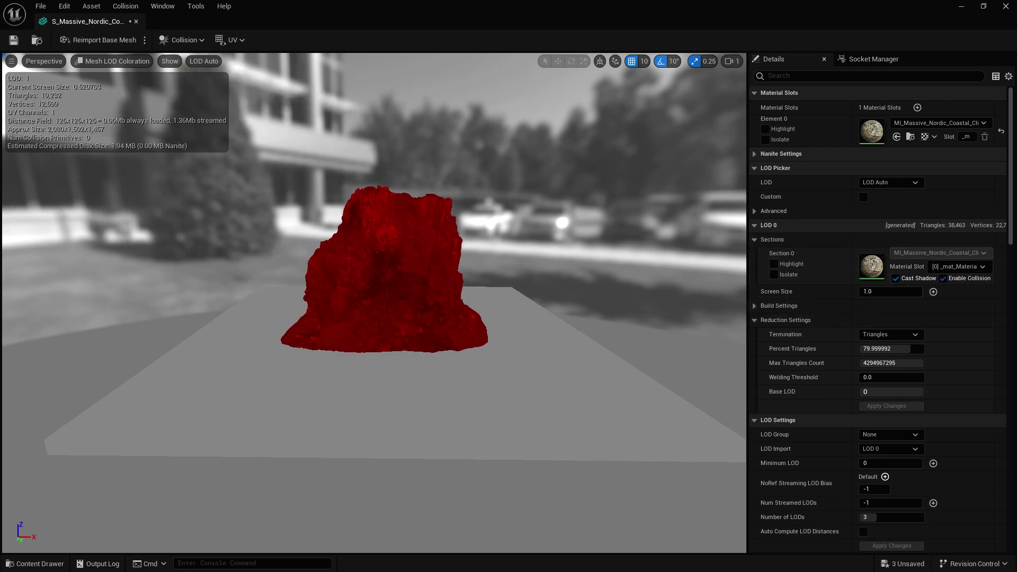
Step: Zoom in and pull the camera back to see the cliff swap between LOD 0 and LOD 1
scroll(456, 196, "up", 1)
scroll(460, 190, "up", 2)
scroll(451, 197, "up", 1)
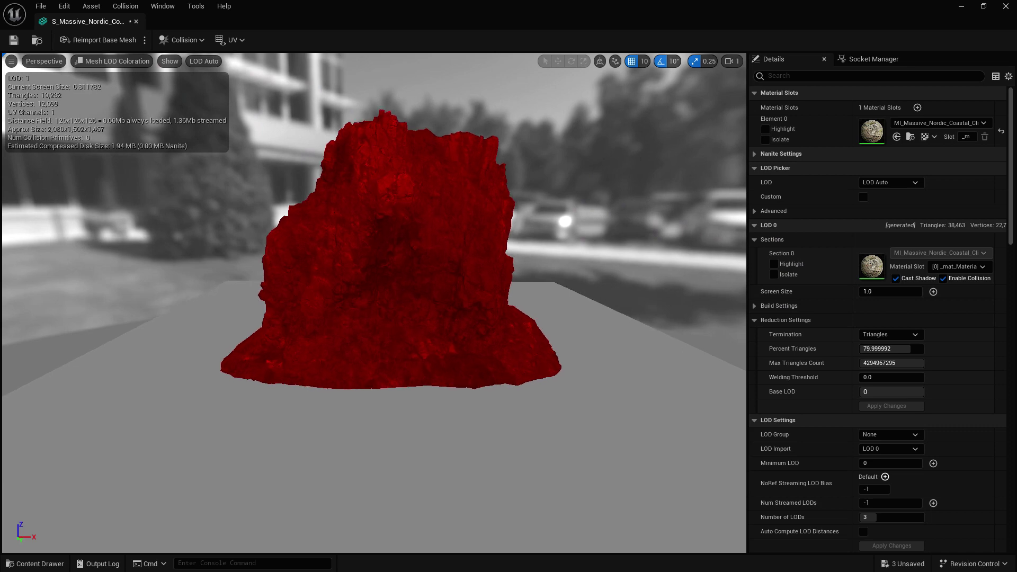
scroll(451, 197, "up", 2)
scroll(451, 197, "up", 2)
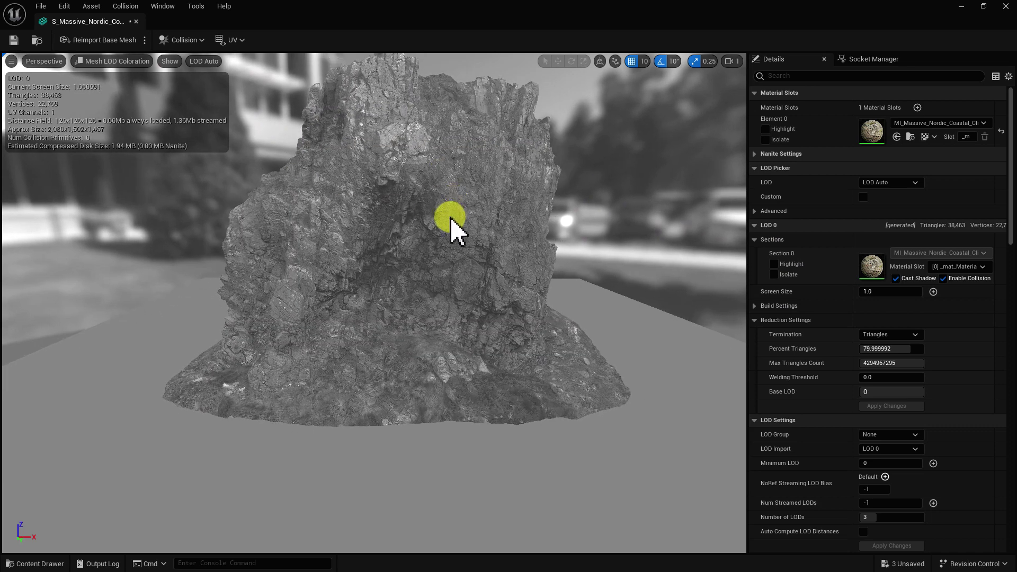
left_click_drag(498, 302, 498, 371)
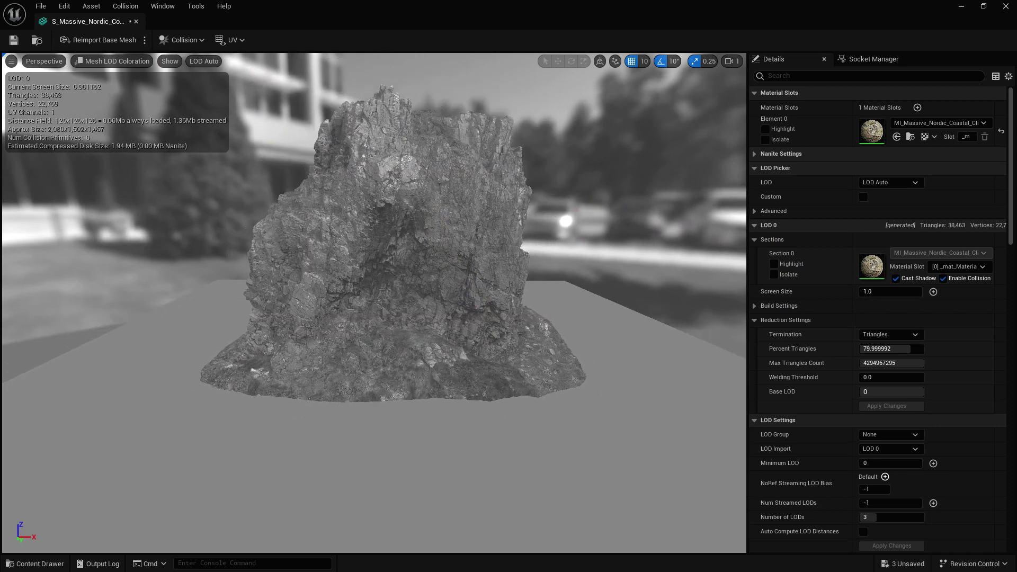
left_click_drag(310, 225, 310, 226)
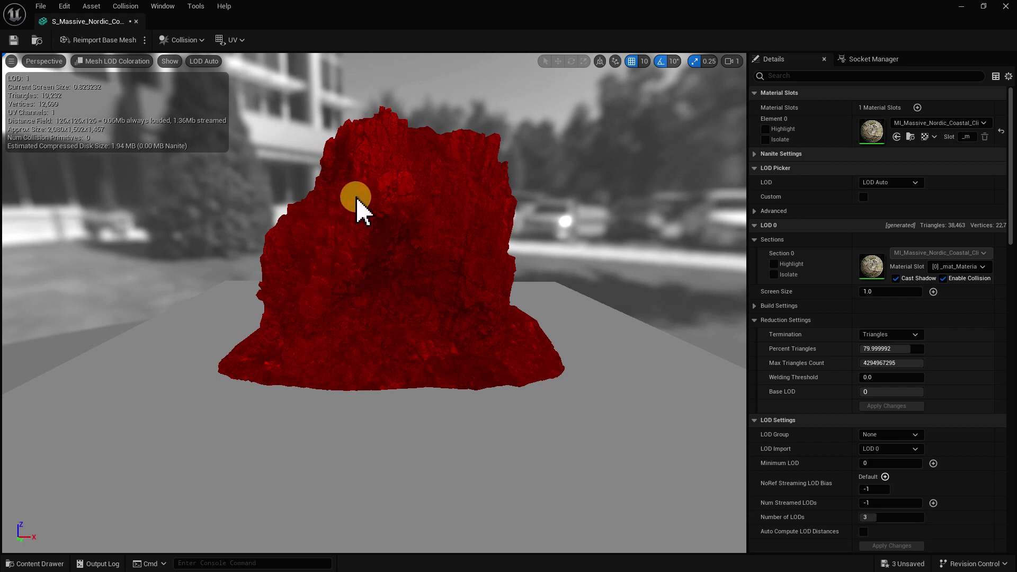
mouse_move(356, 199)
left_mouse_down()
mouse_move(356, 244)
mouse_move(356, 202)
mouse_move(356, 222)
left_mouse_up()
Step: Close the static mesh editor and Play From Here on the floor before the cliff
left_click(136, 21)
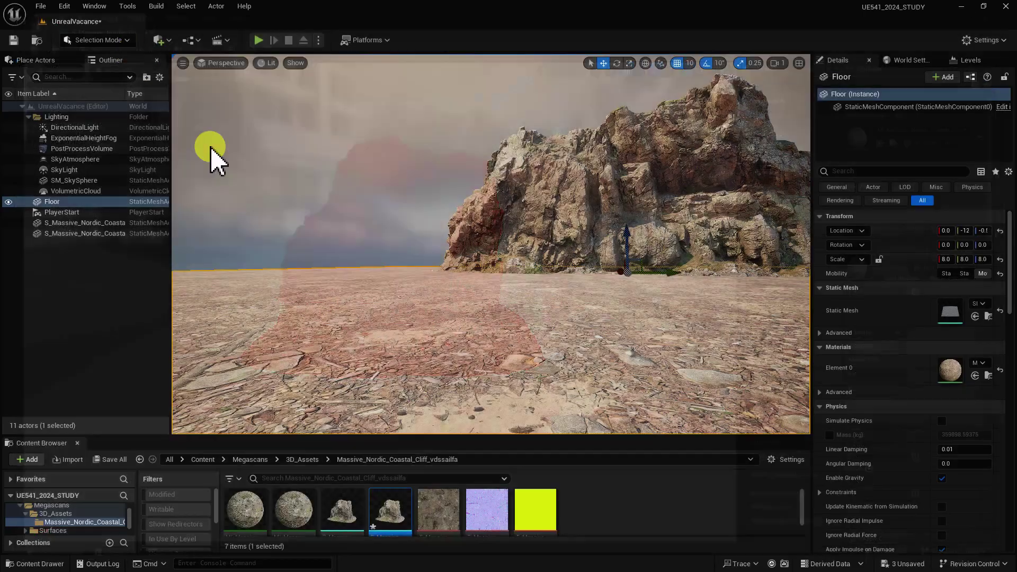
right_click_drag(211, 154, 548, 390)
right_click(548, 389)
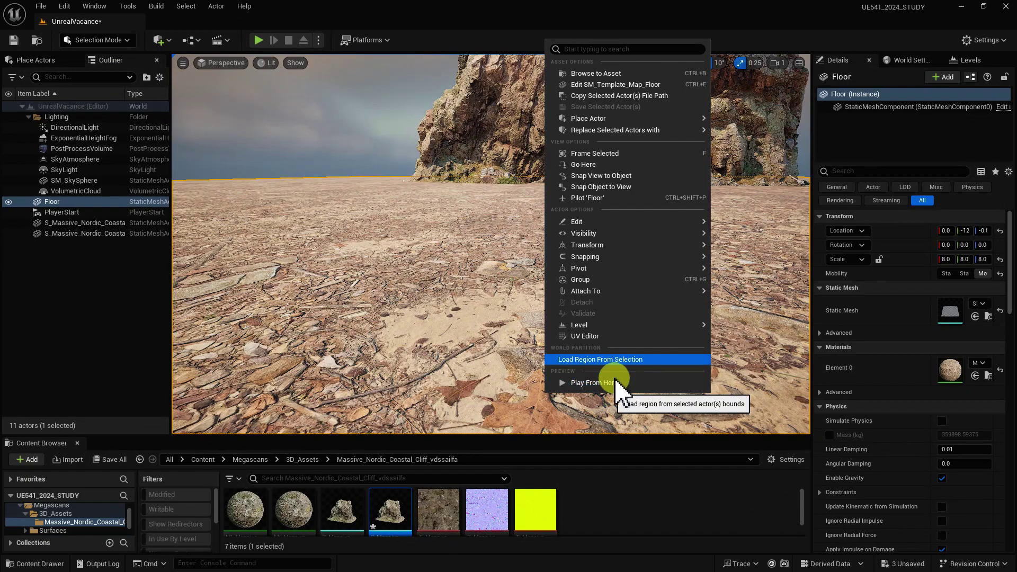
left_click(621, 385)
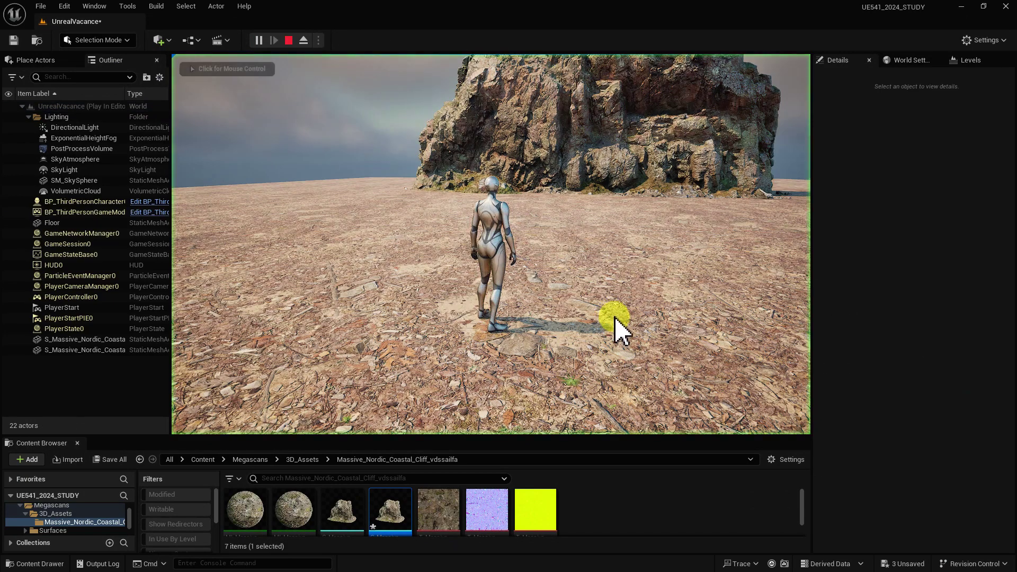
Step: Run and jump the character around the rock, stop play, and frame the whole cliff
key("a")
key("s")
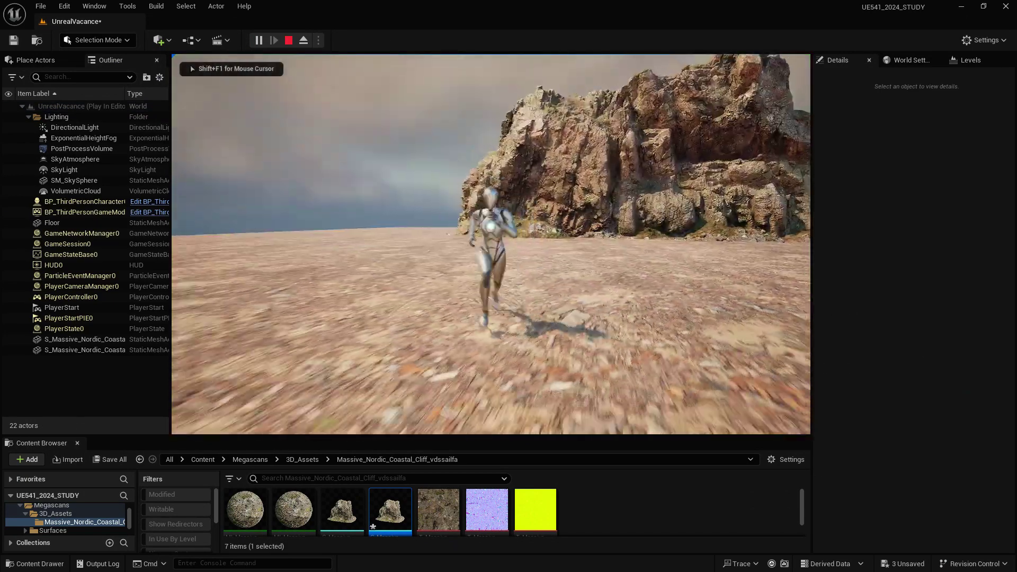
key("w")
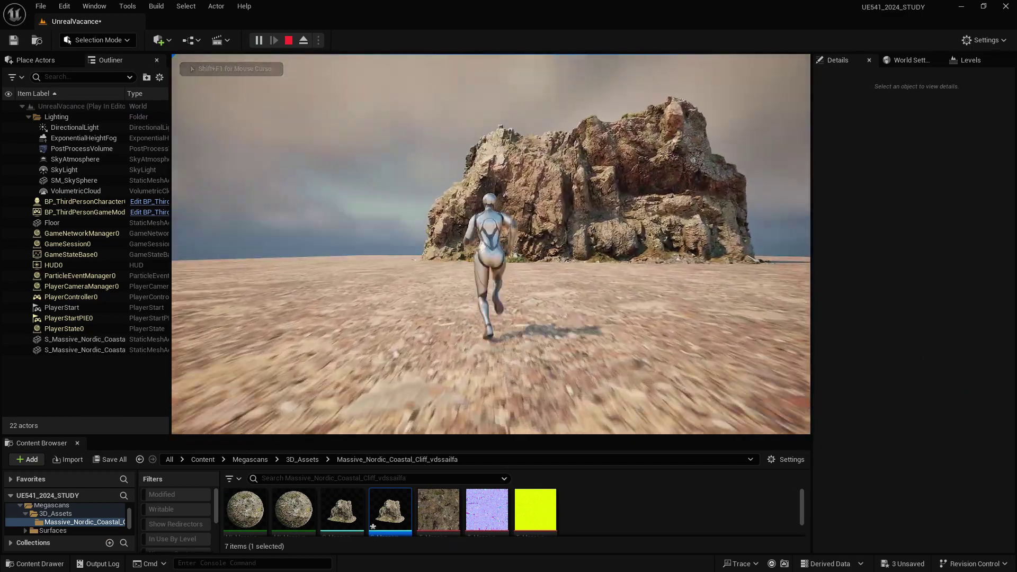
key("space")
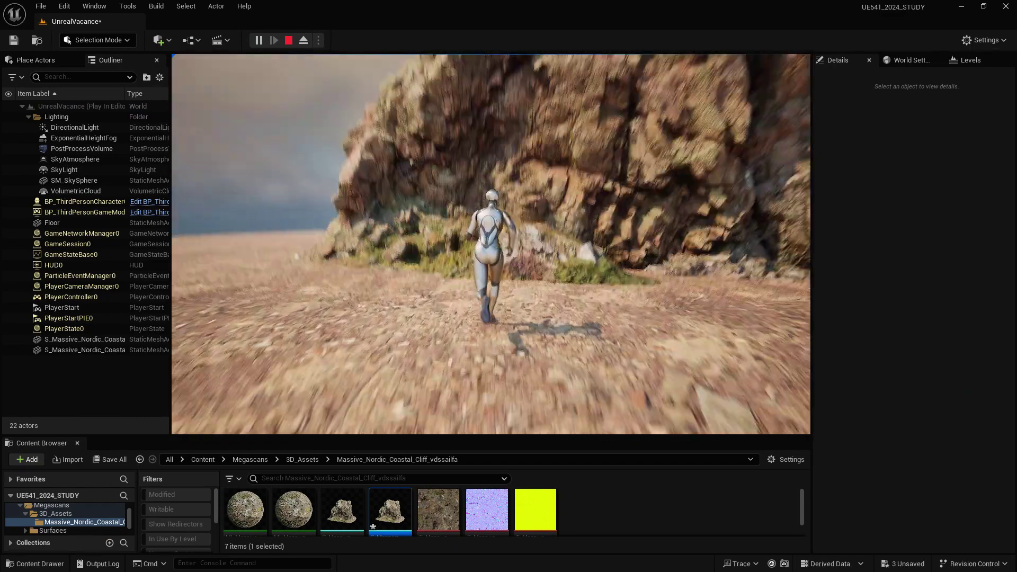
key("s")
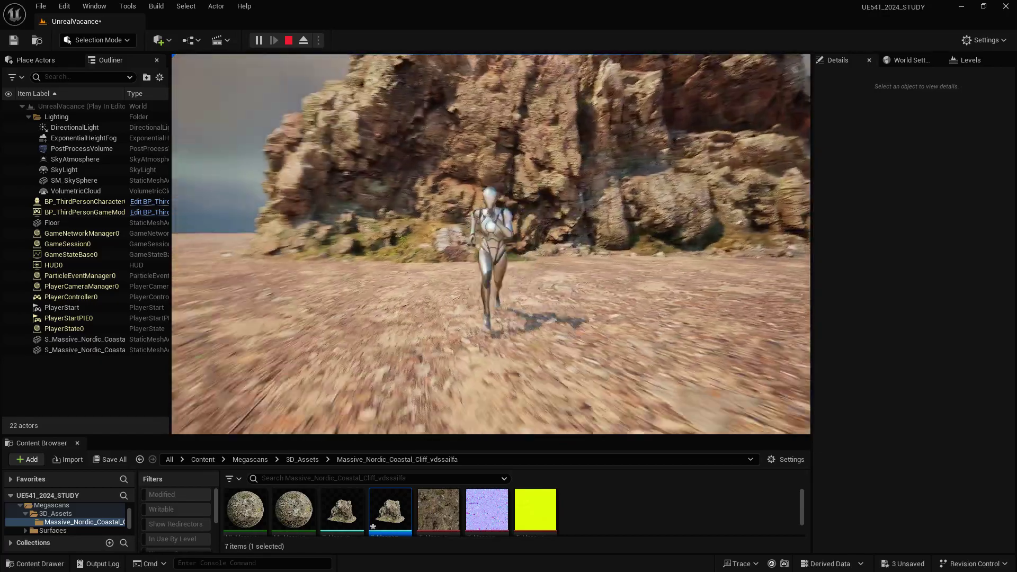
key("w")
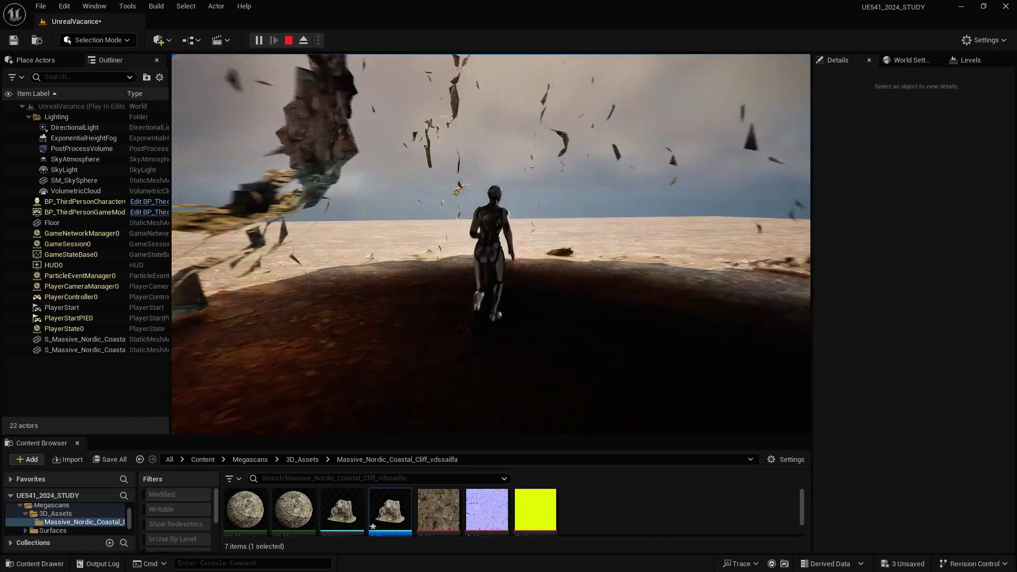
key("s")
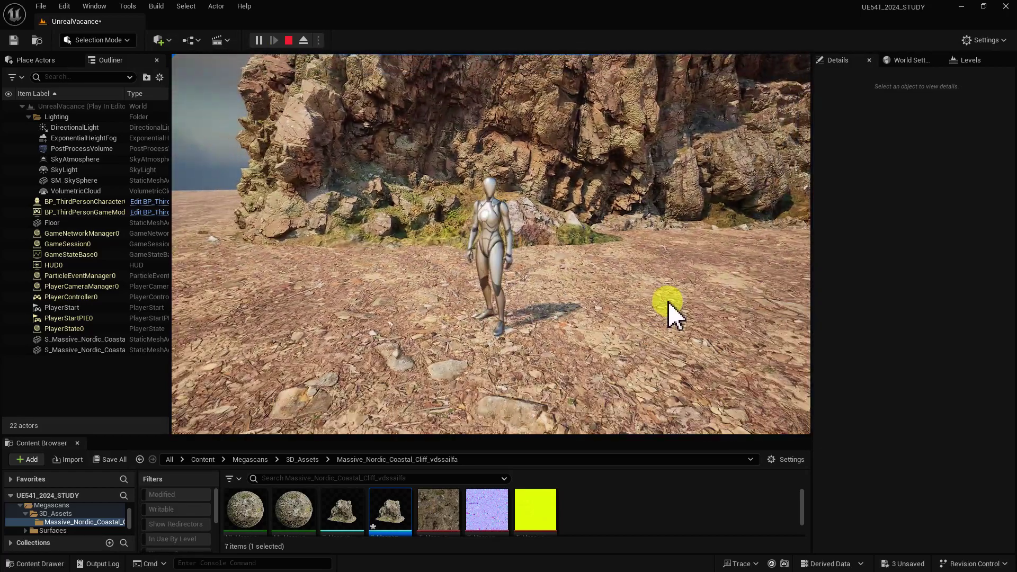
key("Escape")
left_click_drag(713, 299, 563, 408)
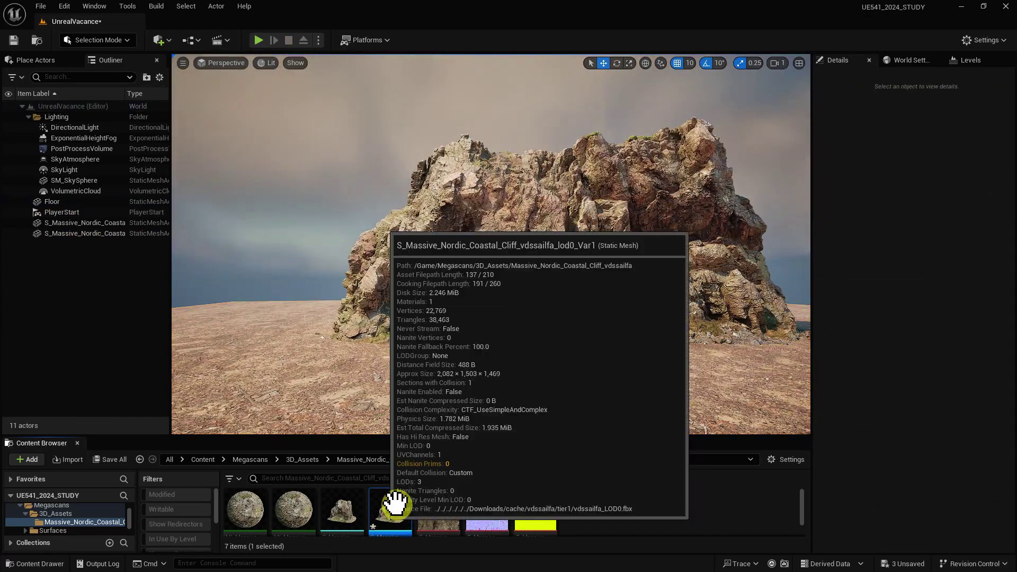
Step: Open the cliff mesh, filter Details for collision, and choose Use Complex Collision As Simple
double_click(387, 522)
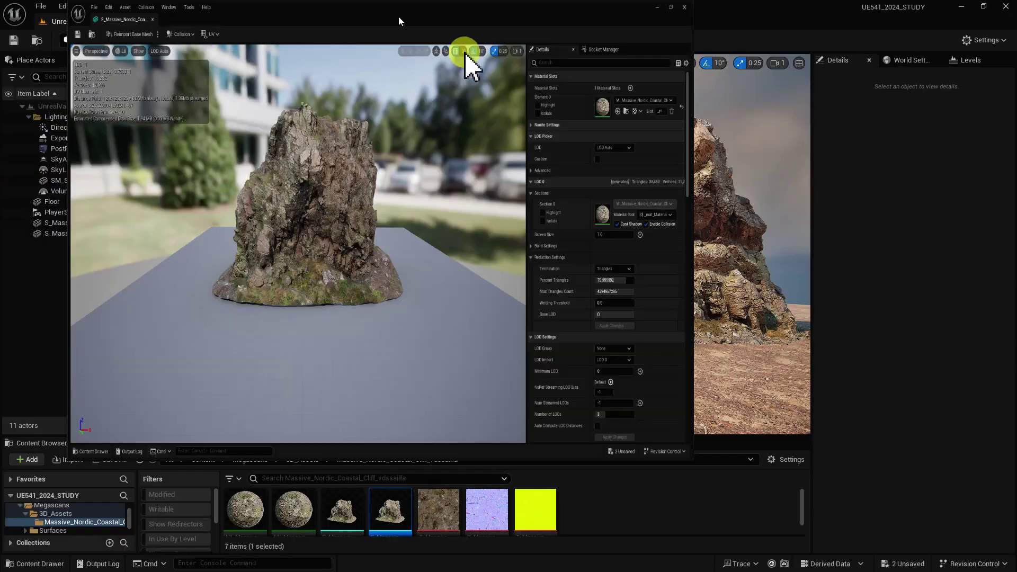
left_click_drag(398, 20, 617, 90)
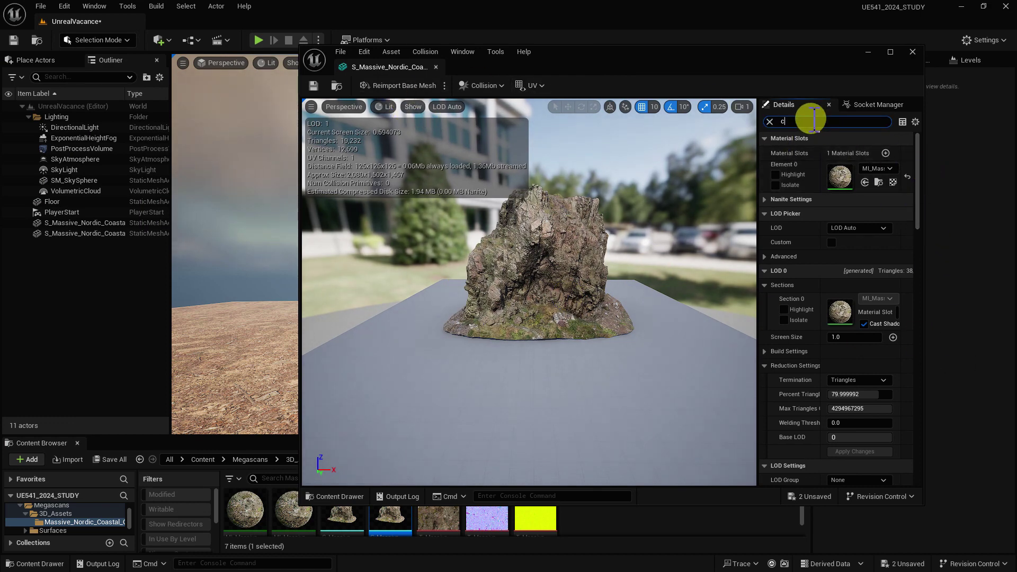
type("ol")
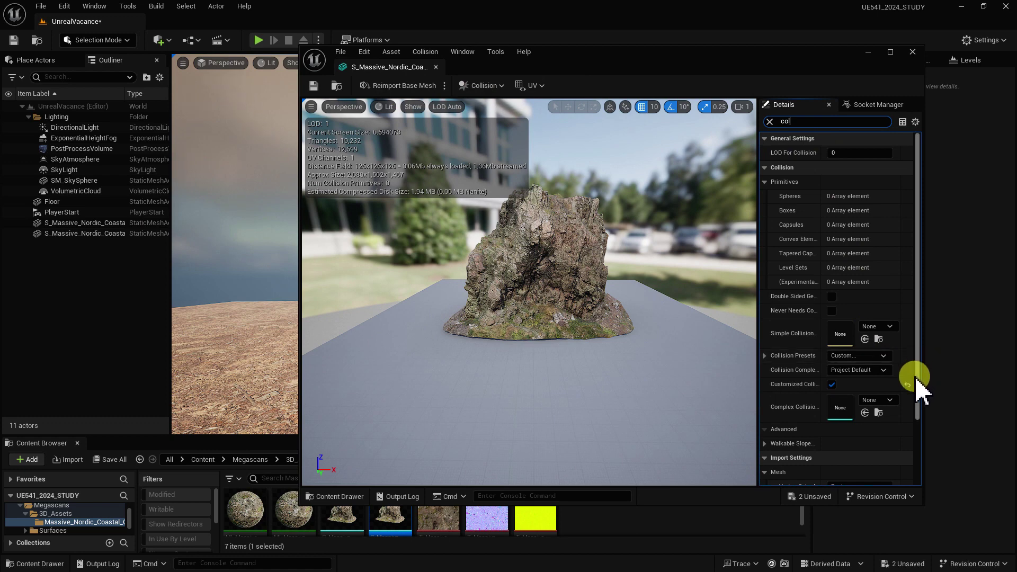
left_click(850, 370)
left_click(794, 381)
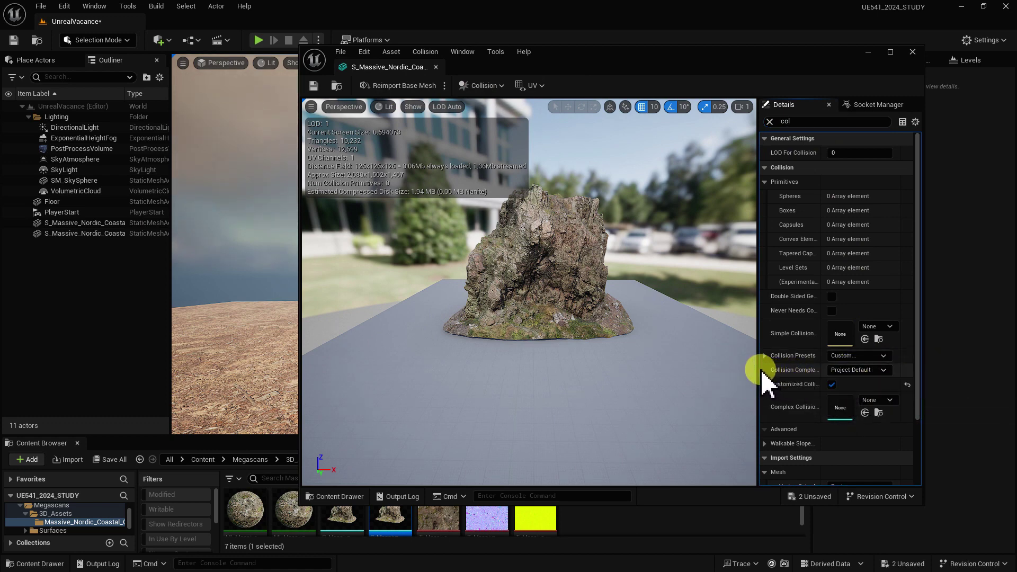
mouse_move(741, 369)
left_mouse_down()
mouse_move(689, 370)
mouse_move(563, 302)
left_mouse_up()
left_click(811, 371)
left_click(831, 410)
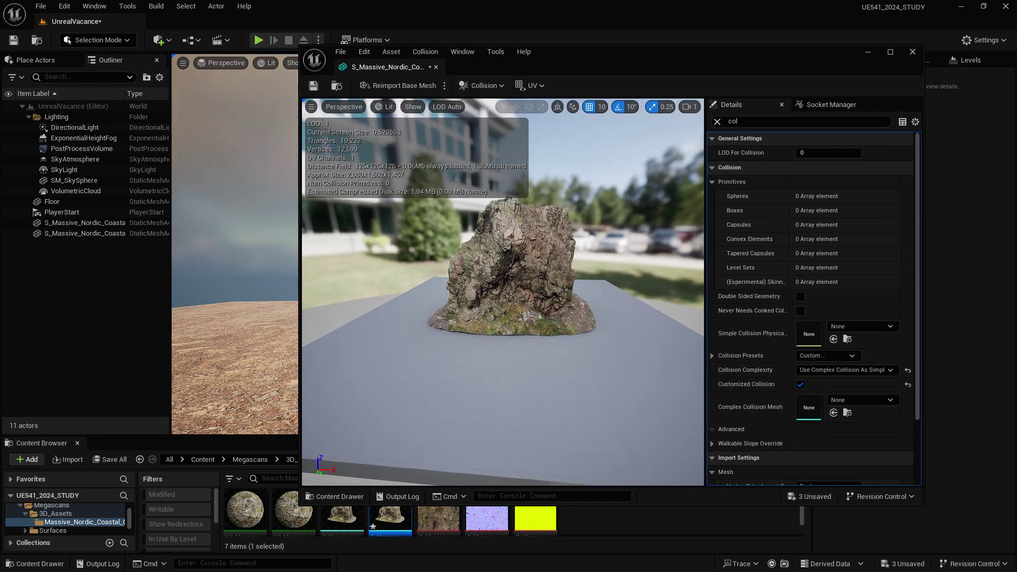
left_click_drag(604, 66, 956, 304)
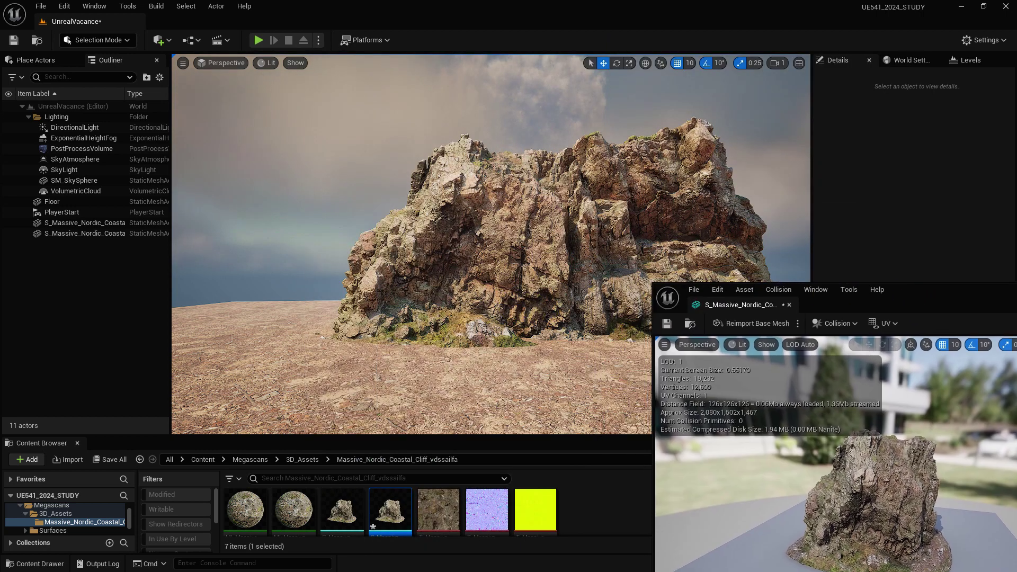
Step: Move the mesh editor aside and Play From Here on the floor spot before the cliff
left_click_drag(563, 307, 493, 318)
left_click(480, 273)
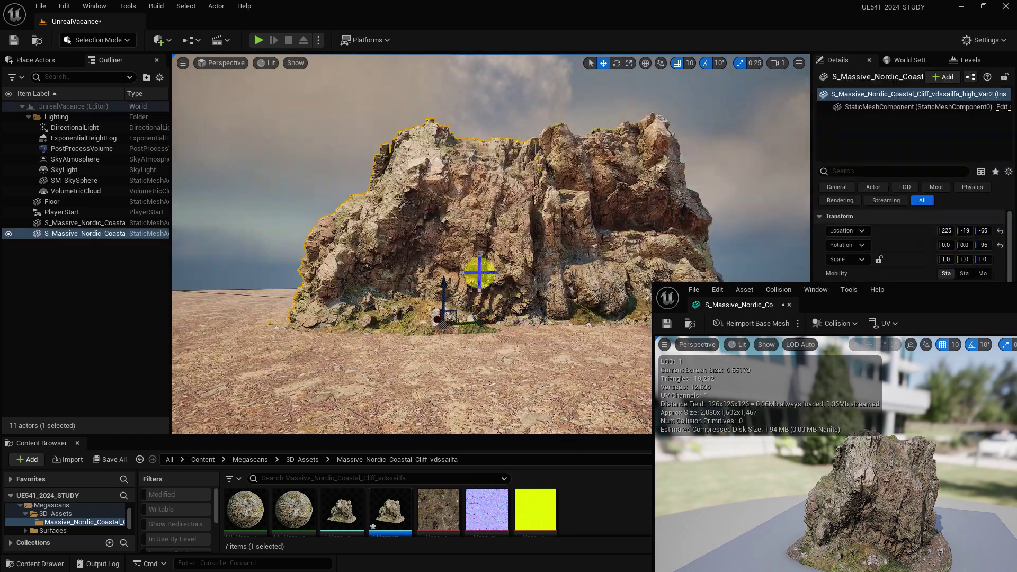
right_click(426, 392)
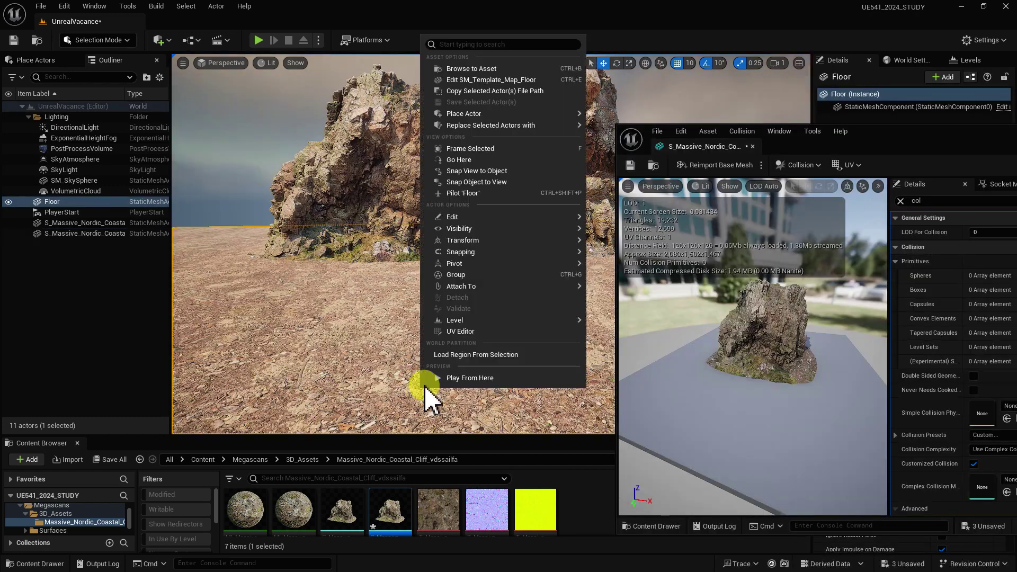
left_click(459, 378)
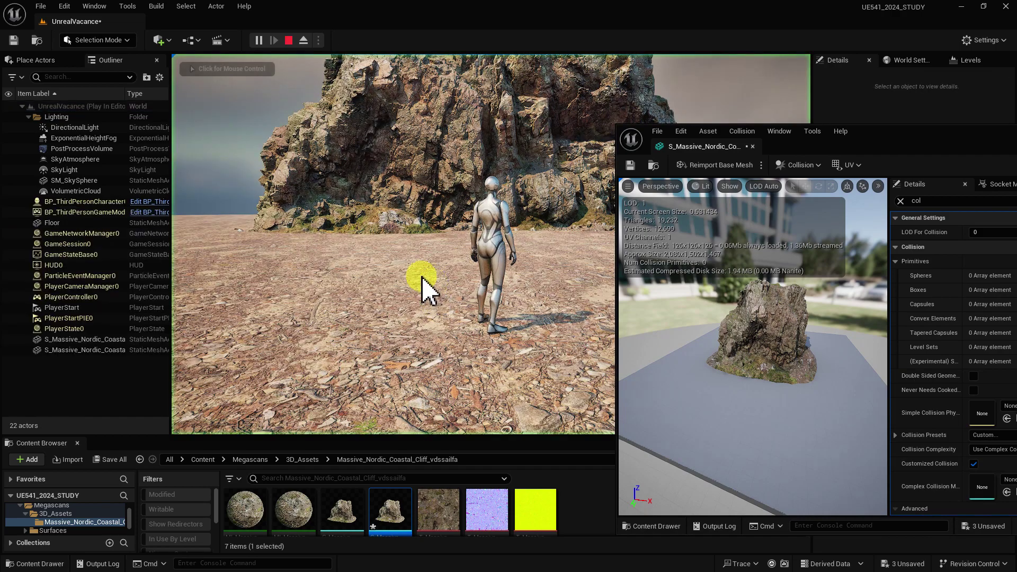
Step: Run the character into the cliff face, jump, turn away, and stop the play test
key("w")
key("w")
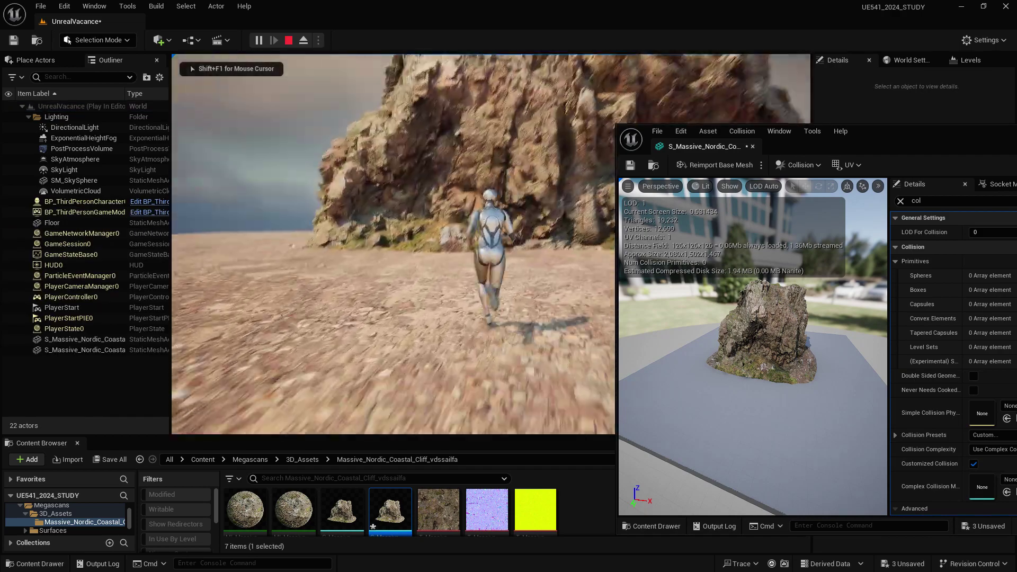
key("w")
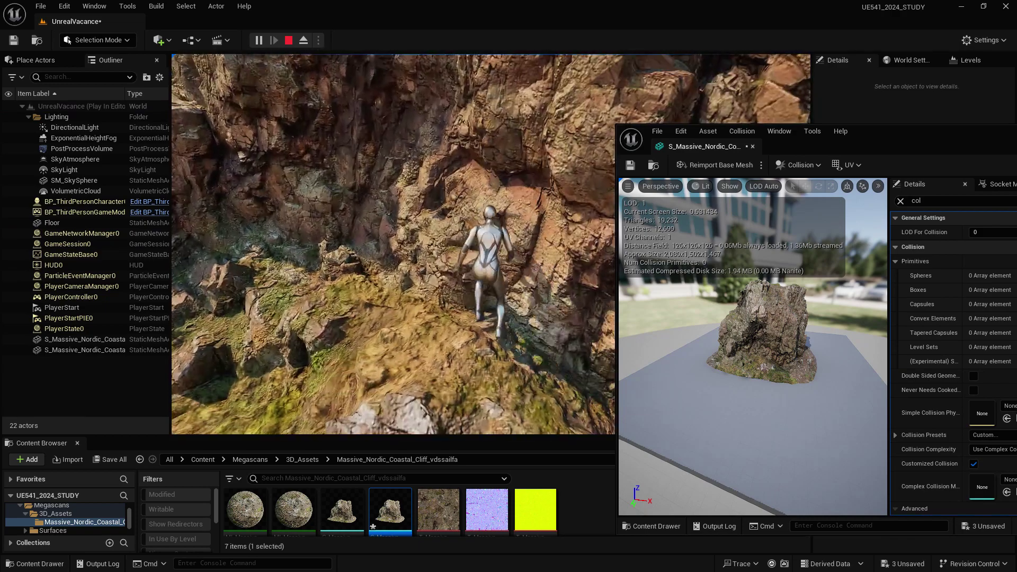
key("space")
key("s")
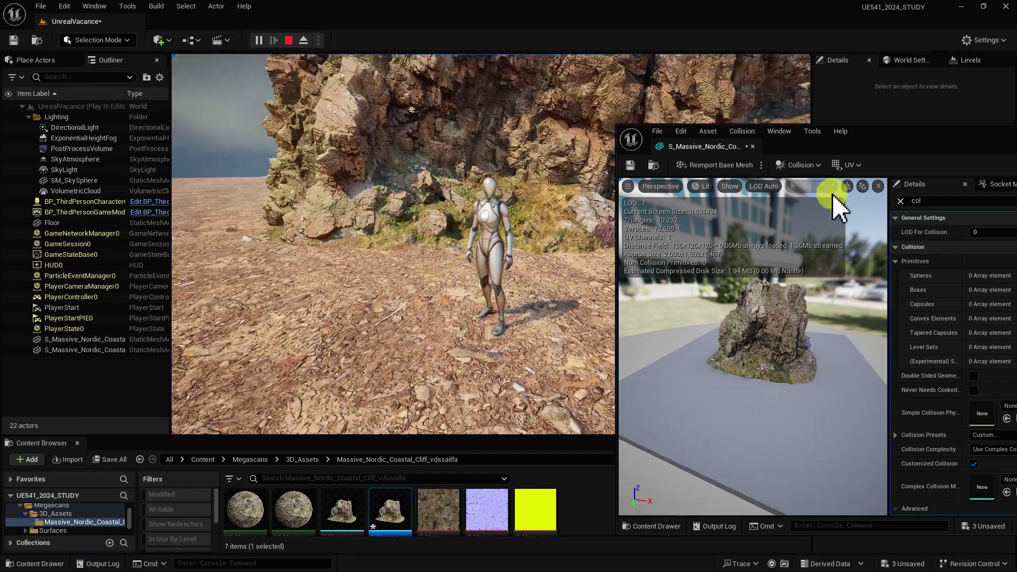
key("Escape")
Step: Pull the level view back and turn it to inspect the cliff's collision wireframe
left_click_drag(938, 148, 957, 126)
scroll(486, 258, "down", 5)
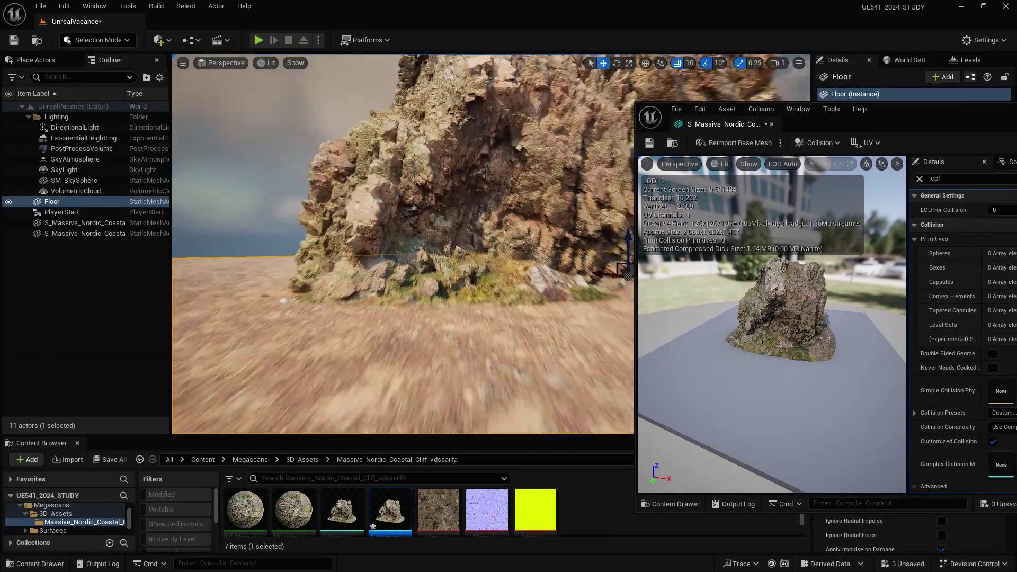
mouse_move(488, 267)
right_mouse_down()
mouse_move(474, 283)
mouse_move(456, 260)
right_mouse_up()
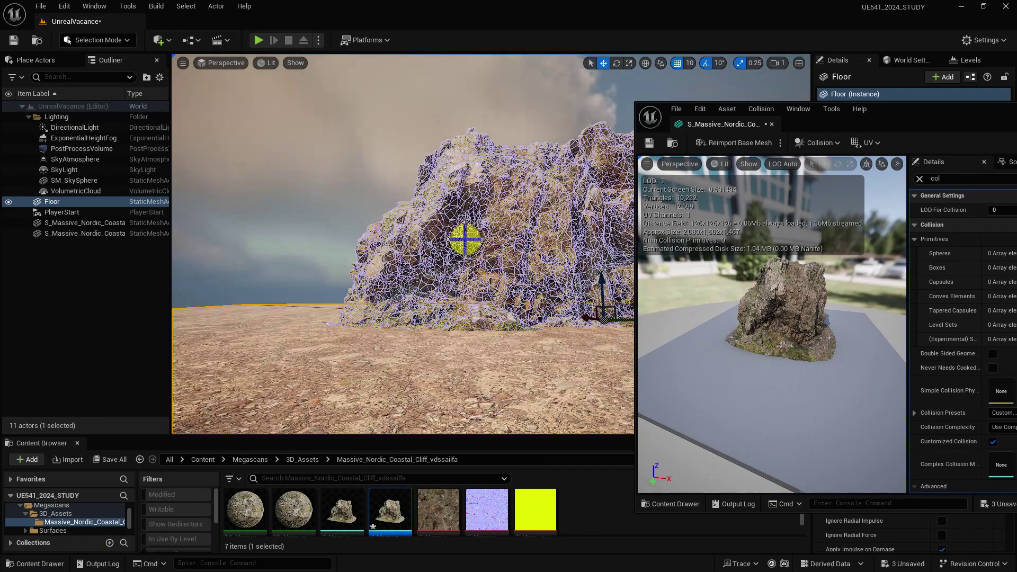
mouse_move(474, 310)
right_mouse_down()
mouse_move(408, 241)
mouse_move(402, 249)
right_mouse_up()
Step: Rearrange and maximize the static mesh editor, then open its Collision menu
left_click(868, 125)
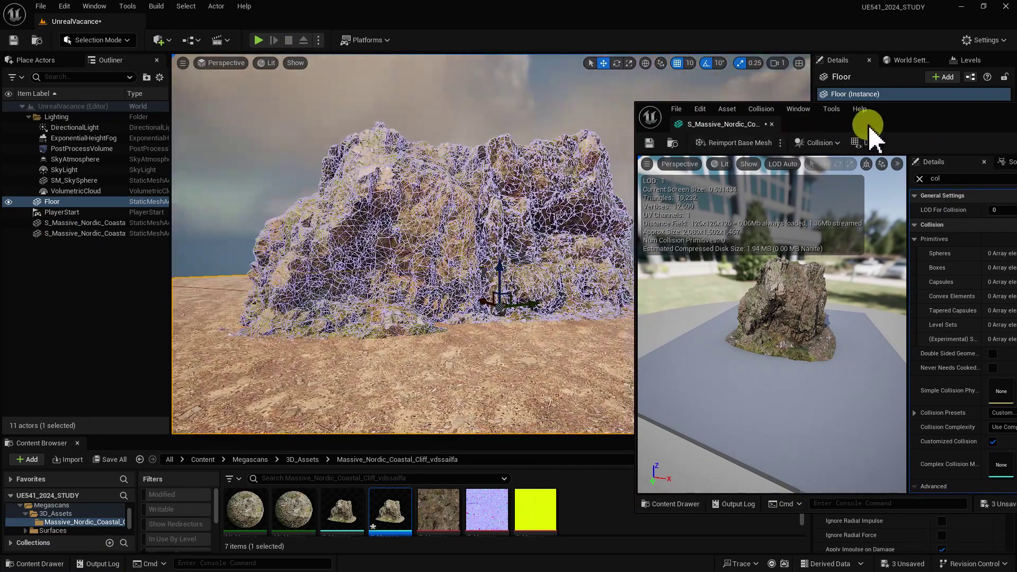
left_click_drag(906, 119, 755, 117)
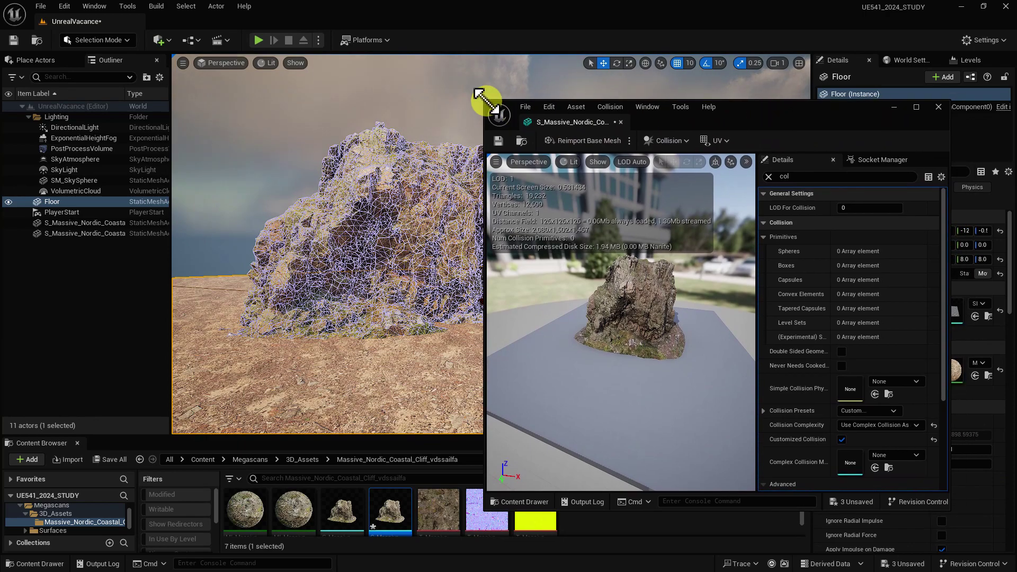
left_click_drag(486, 101, 541, 86)
mouse_move(458, 284)
left_mouse_down()
mouse_move(459, 324)
mouse_move(424, 320)
left_mouse_up()
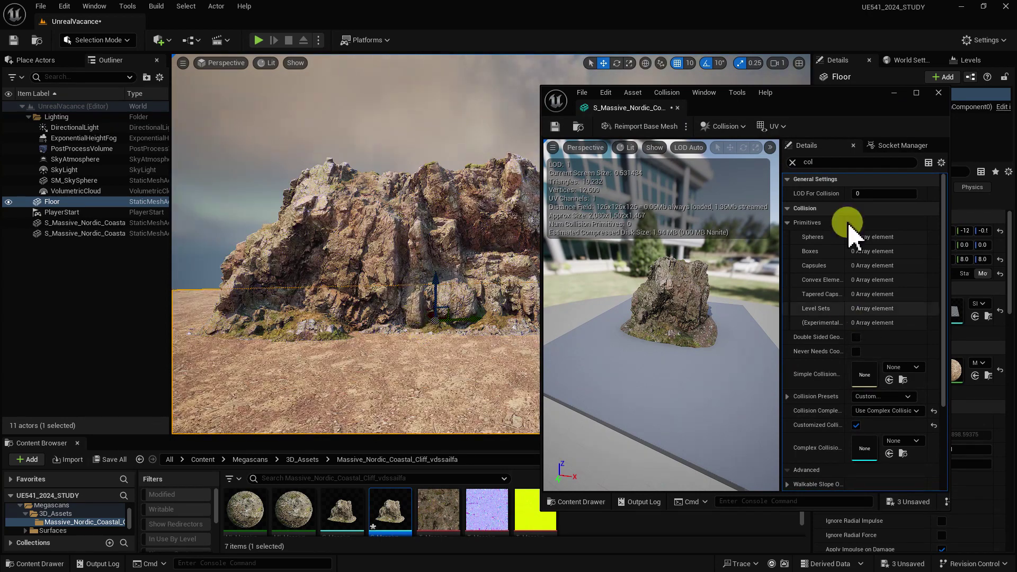
left_click_drag(846, 102, 792, 111)
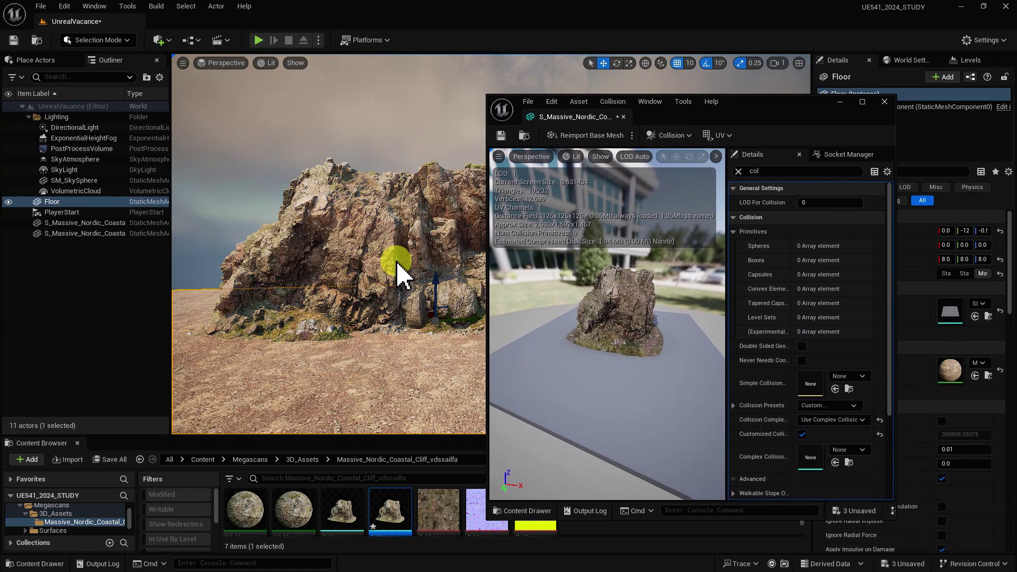
double_click(753, 102)
left_click(182, 40)
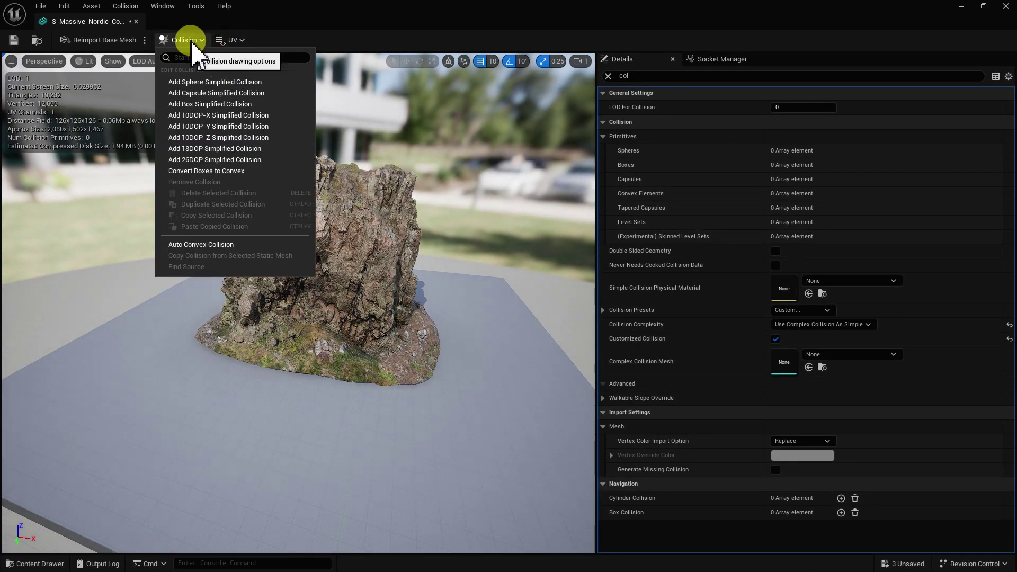
Step: Generate auto convex collision for the cliff mesh, producing 4 convex hulls
left_click(212, 245)
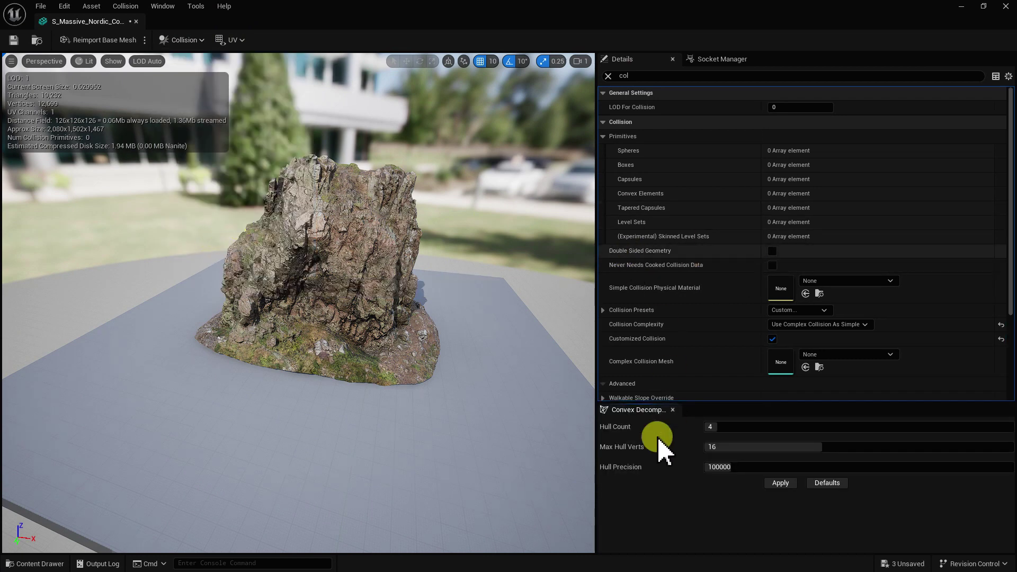
left_click_drag(732, 391, 732, 370)
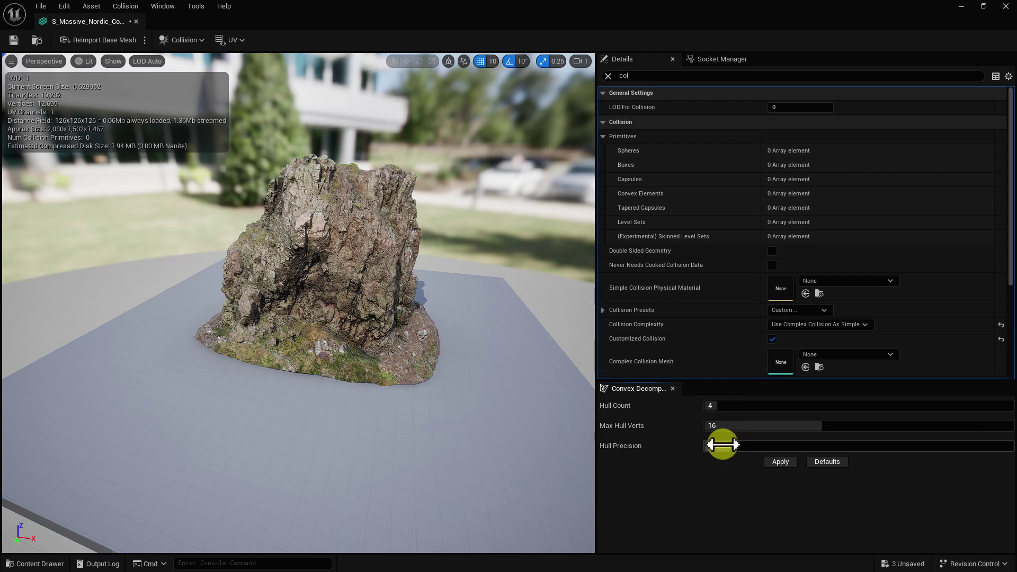
left_click(780, 461)
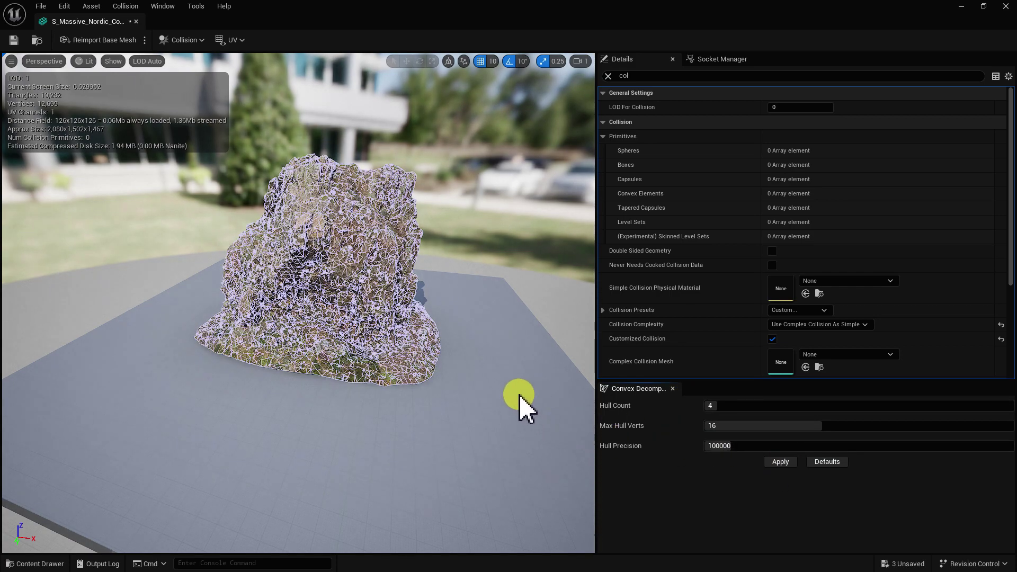
Step: Return Collision Complexity to Project Default and inspect the 4 hulls from several sides of the rock
left_click_drag(519, 404, 588, 370)
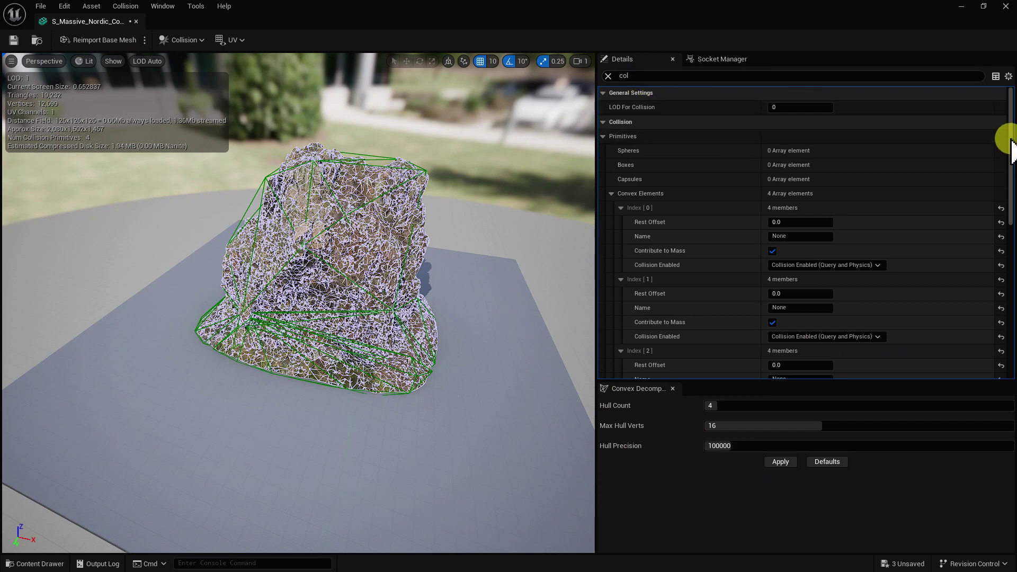
mouse_move(1010, 175)
left_mouse_down()
mouse_move(1010, 254)
mouse_move(991, 275)
left_mouse_up()
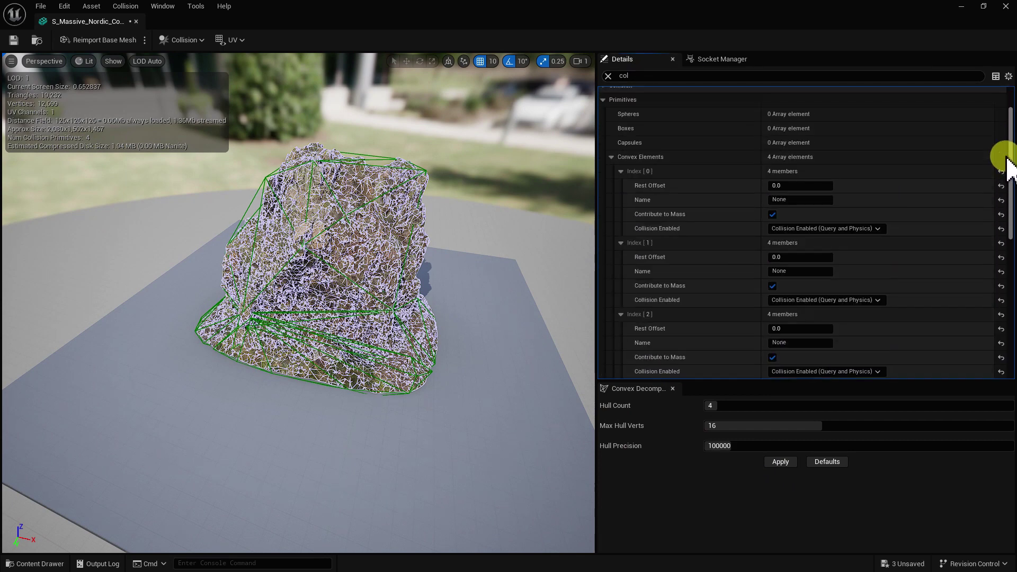
left_click(1001, 275)
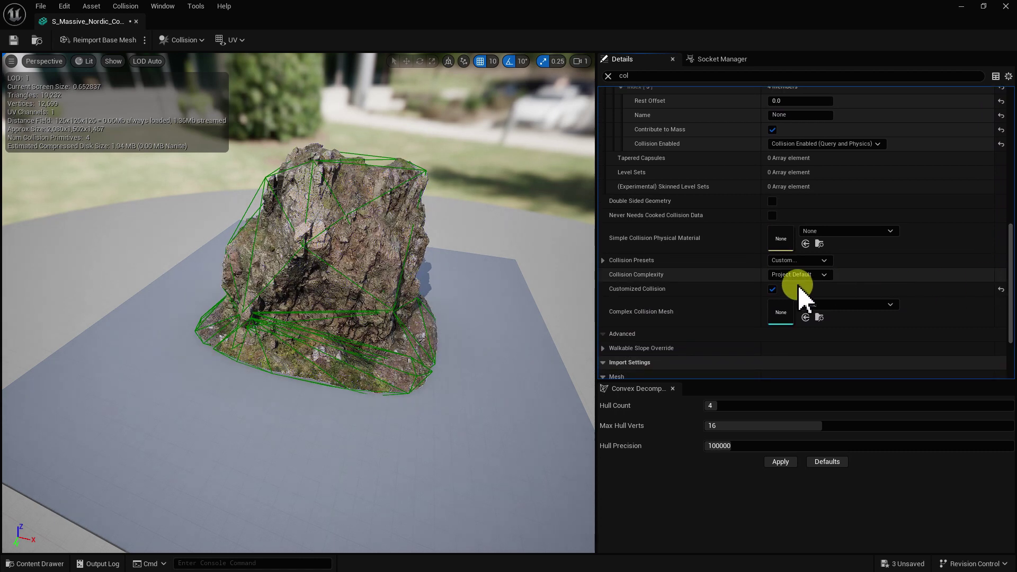
mouse_move(409, 227)
left_mouse_down()
mouse_move(382, 230)
mouse_move(157, 114)
left_mouse_up()
left_click(318, 158)
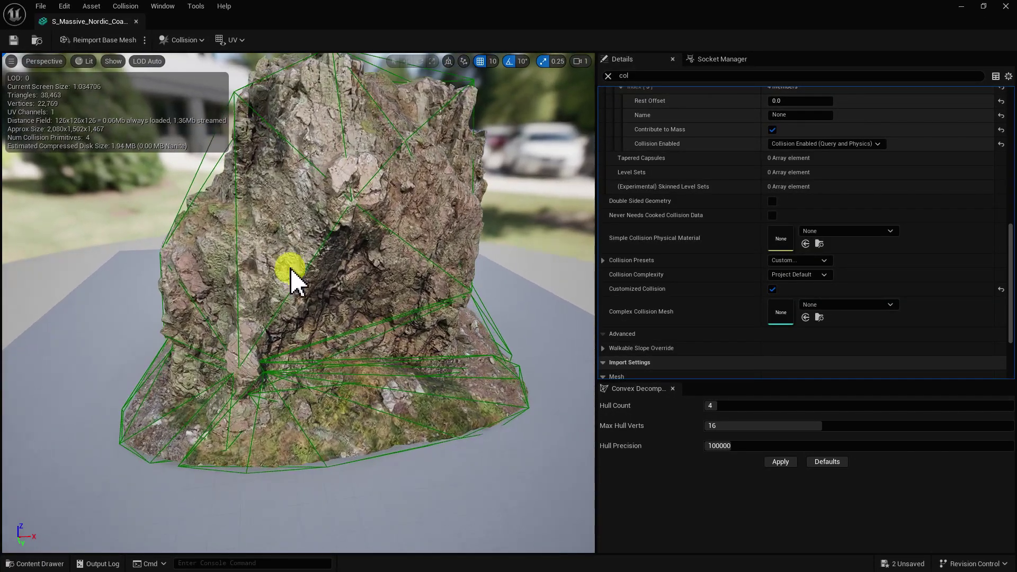
left_click_drag(332, 260, 233, 217)
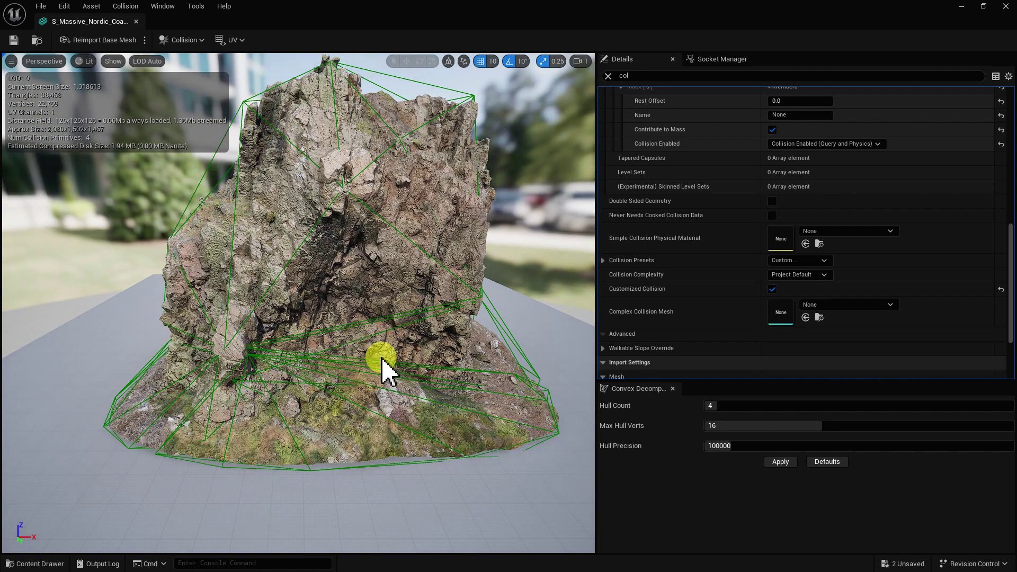
left_click_drag(383, 360, 360, 366)
Step: Restore the mesh editor window and run the character into the cliff in a Play session
double_click(467, 5)
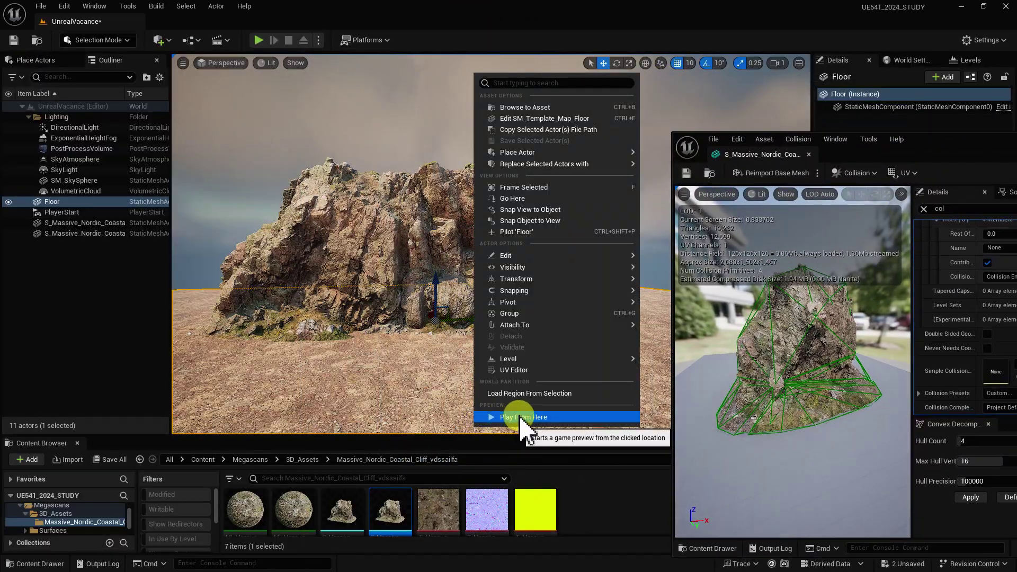
key("w")
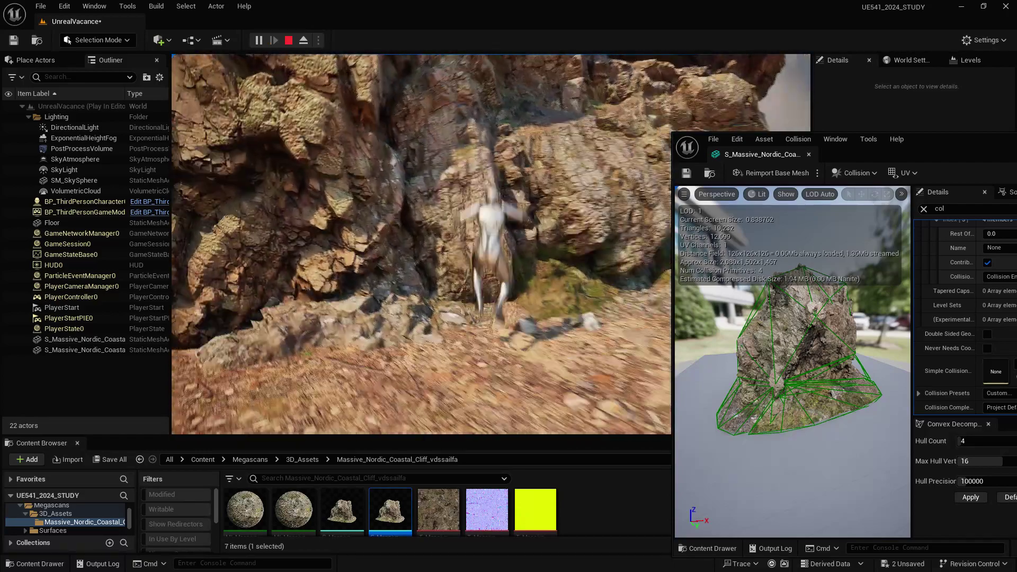
Step: Regenerate convex collision with Hull Count 8, Max Hull Verts 20 and Hull Precision 150000, then inspect it
double_click(938, 141)
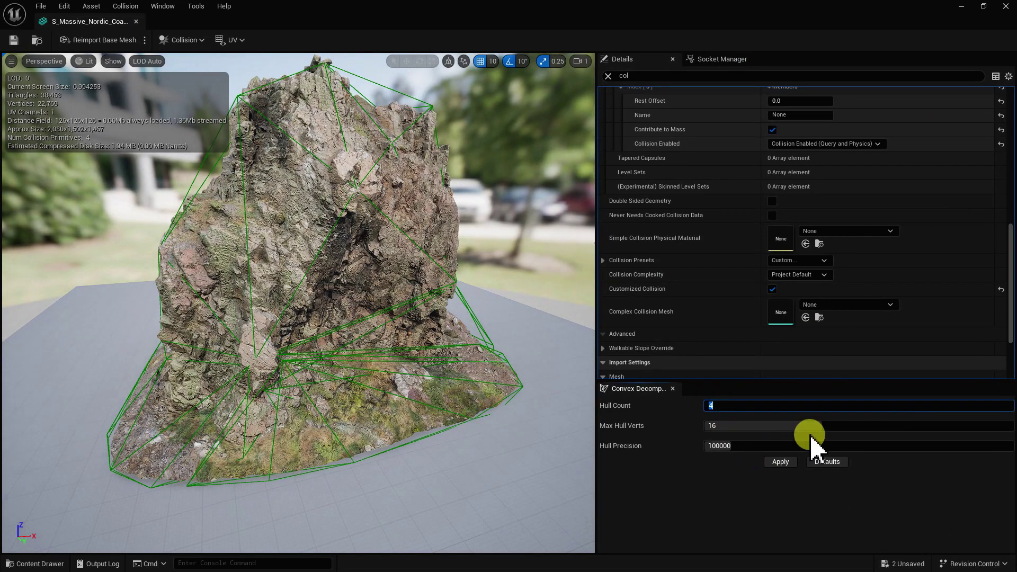
type("8")
left_click(743, 427)
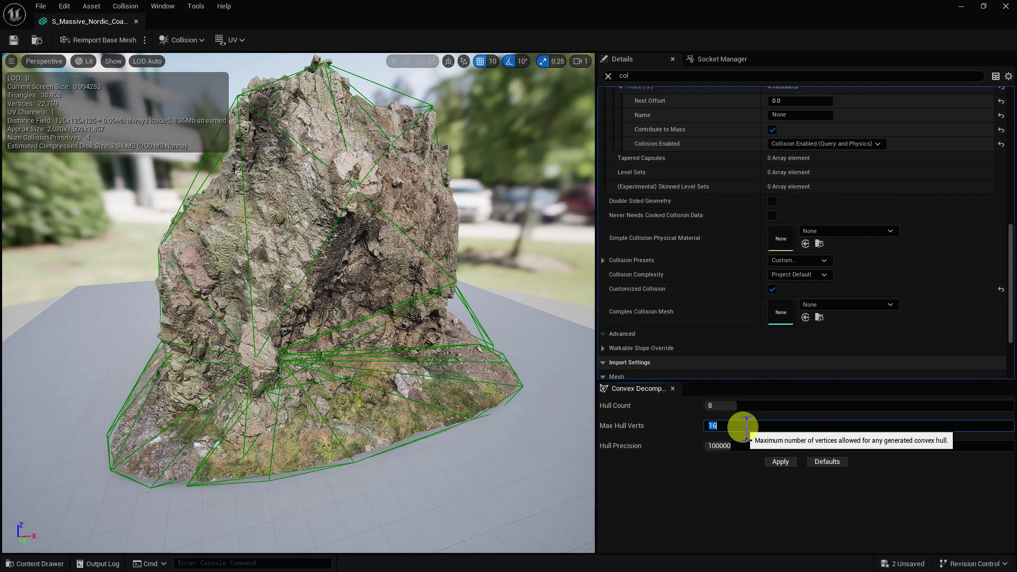
type("20")
left_click(719, 446)
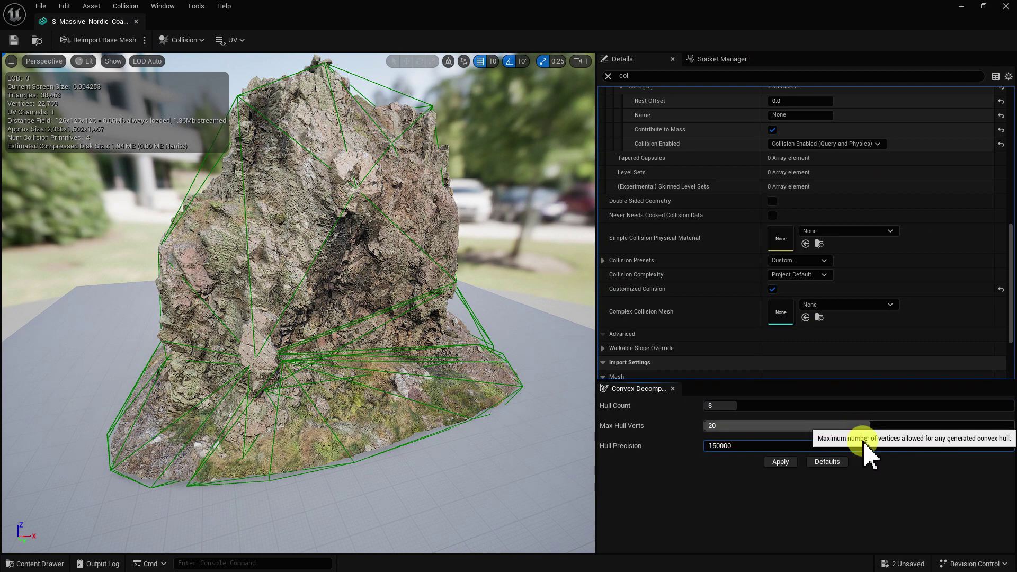
key("Return")
left_click(779, 463)
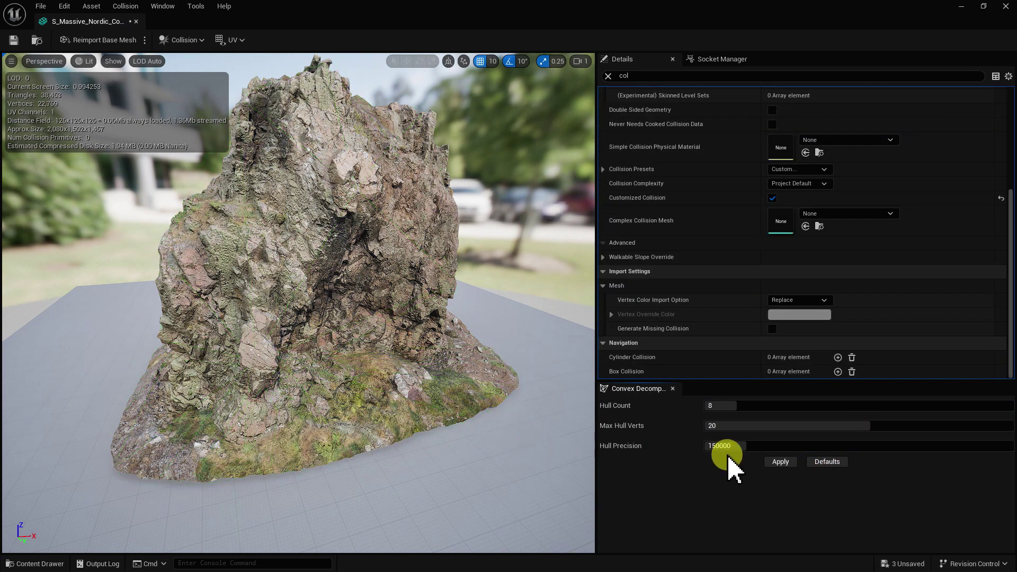
left_click(781, 462)
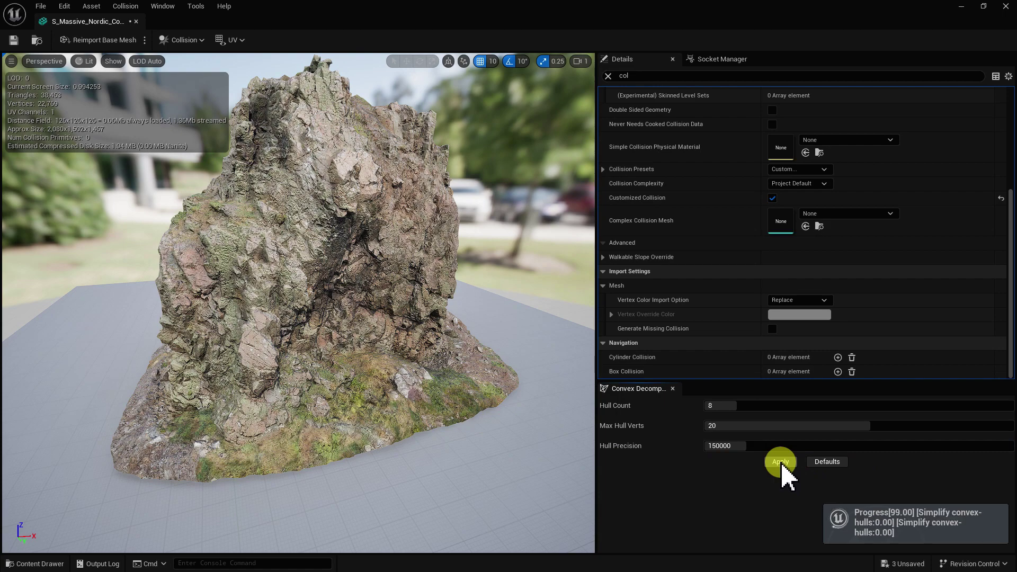
left_click_drag(371, 292, 450, 275)
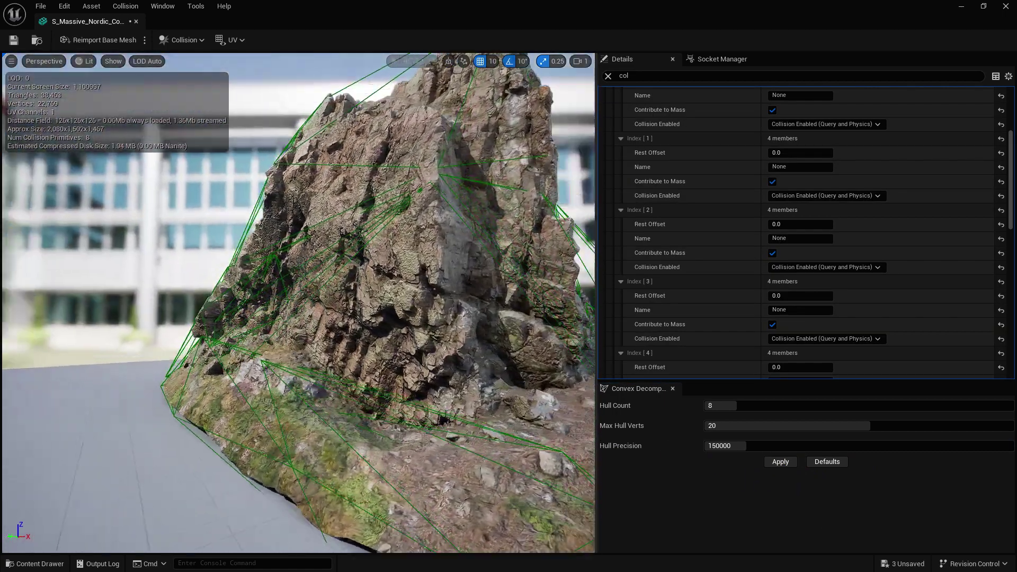
left_click_drag(296, 302, 349, 294)
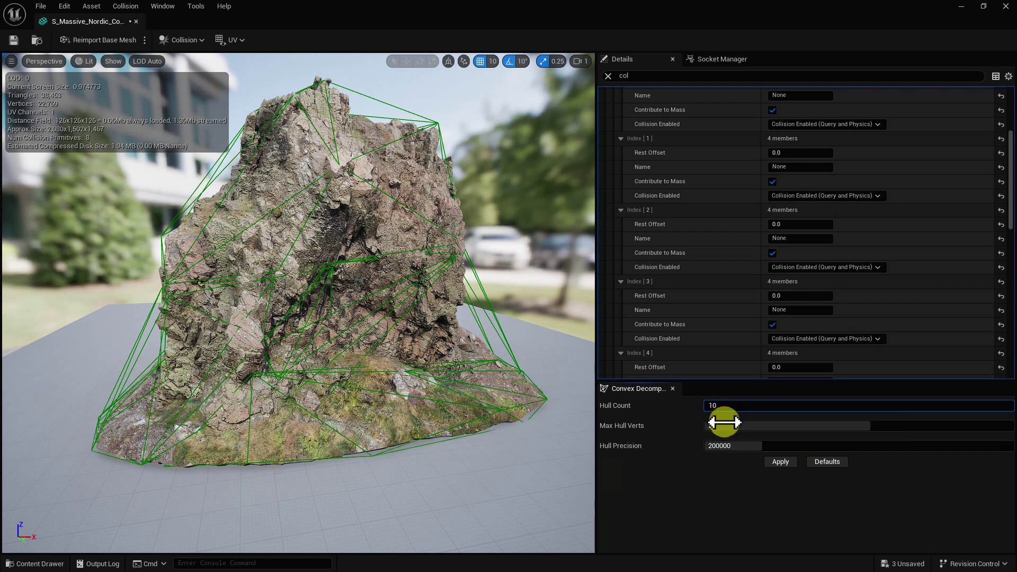
Step: Apply Hull Count 10, Max Hull Verts 25 and Hull Precision 200000, then view the new hulls
left_click(726, 425)
type("5")
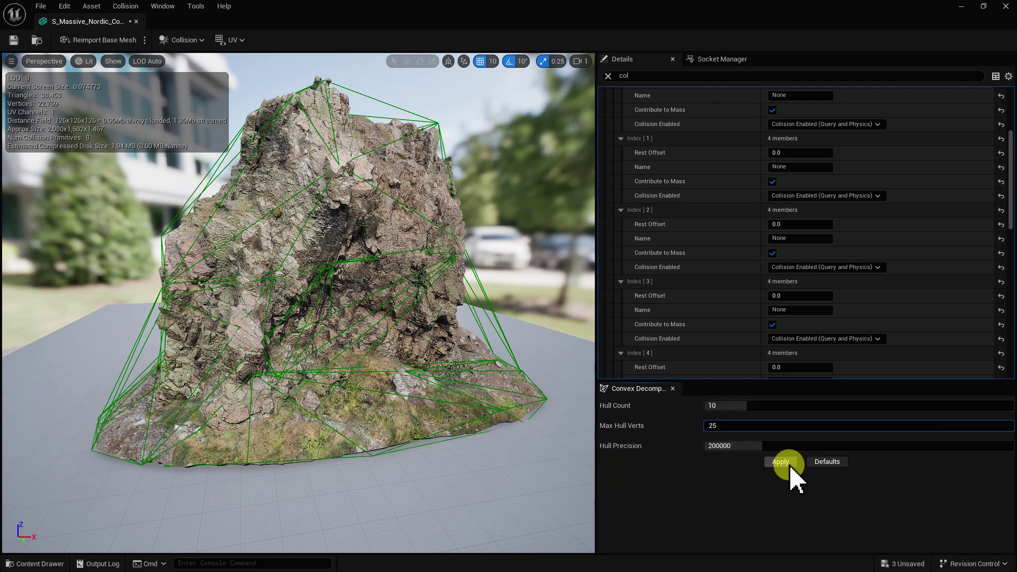
left_click(300, 424)
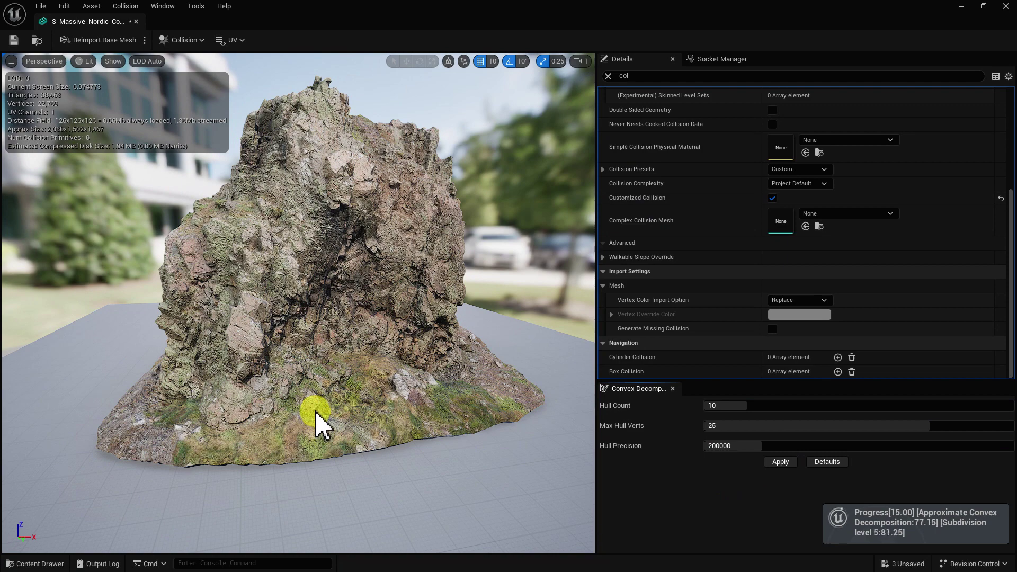
left_click_drag(316, 423, 324, 425)
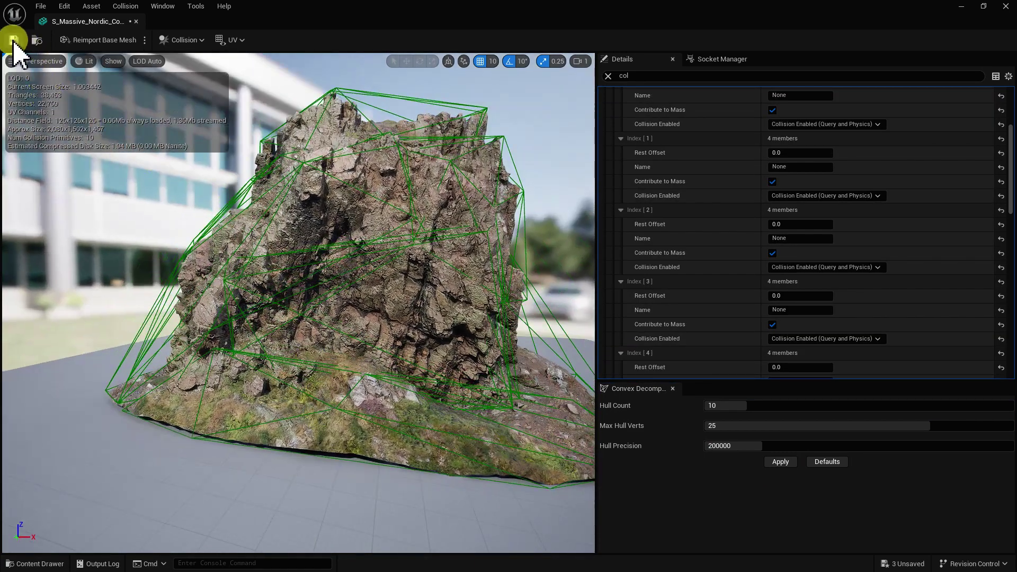
Step: Restore the mesh editor window and use Play From Here on a floor spot near the cliff
left_click_drag(173, 22, 695, 186)
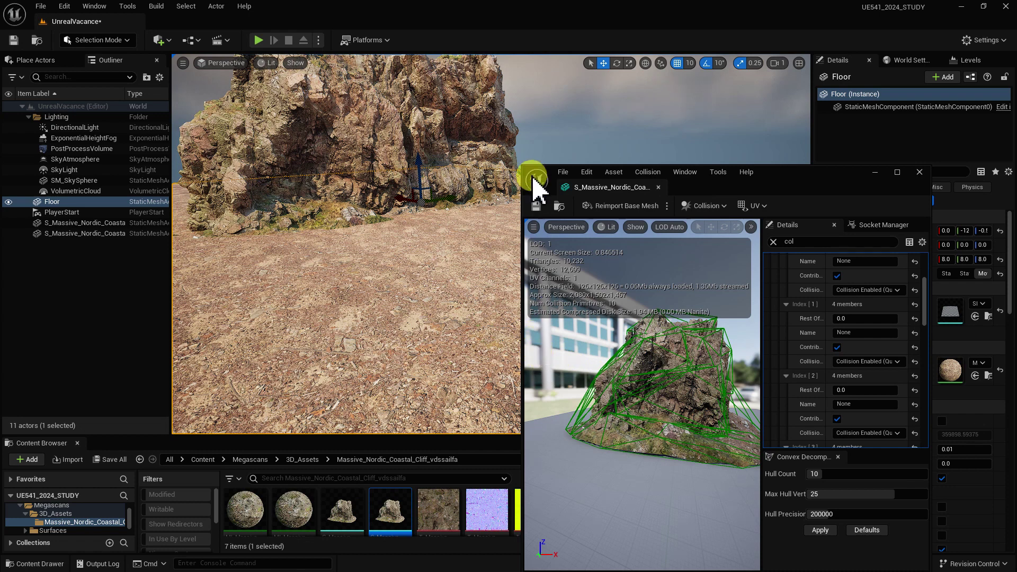
left_click_drag(658, 395, 609, 397)
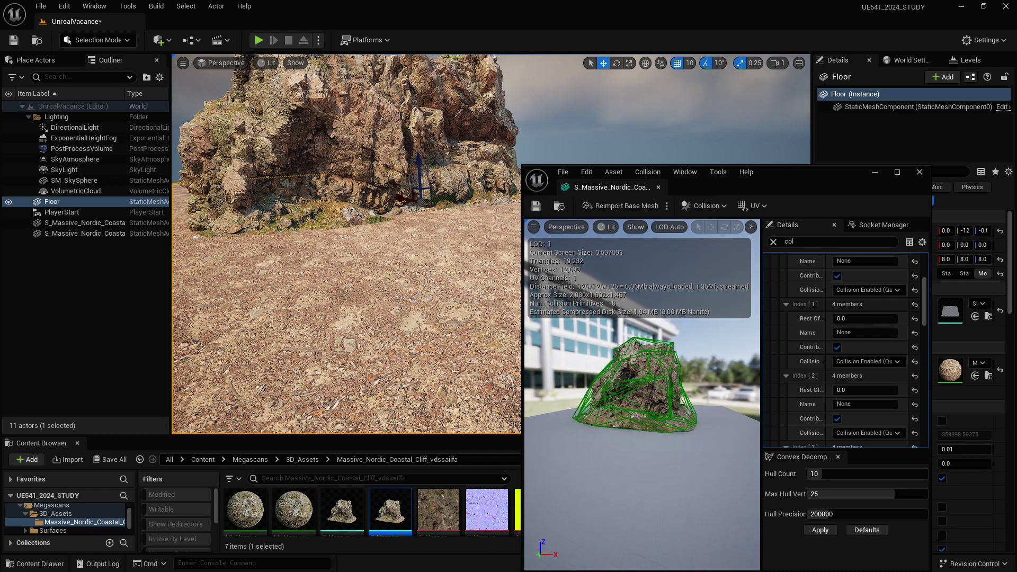
left_click_drag(665, 418, 665, 417)
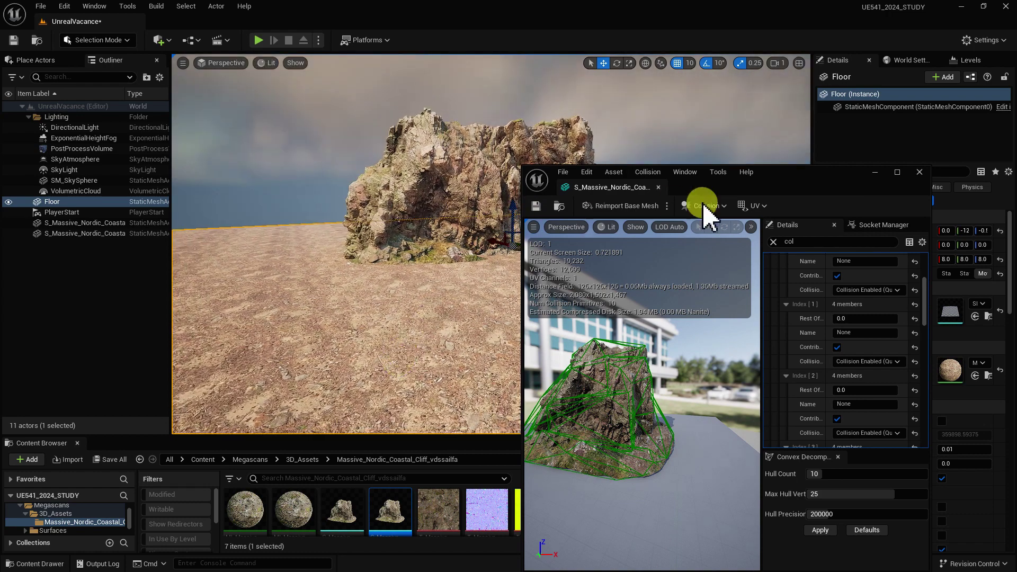
left_click_drag(772, 181, 969, 244)
right_click(483, 379)
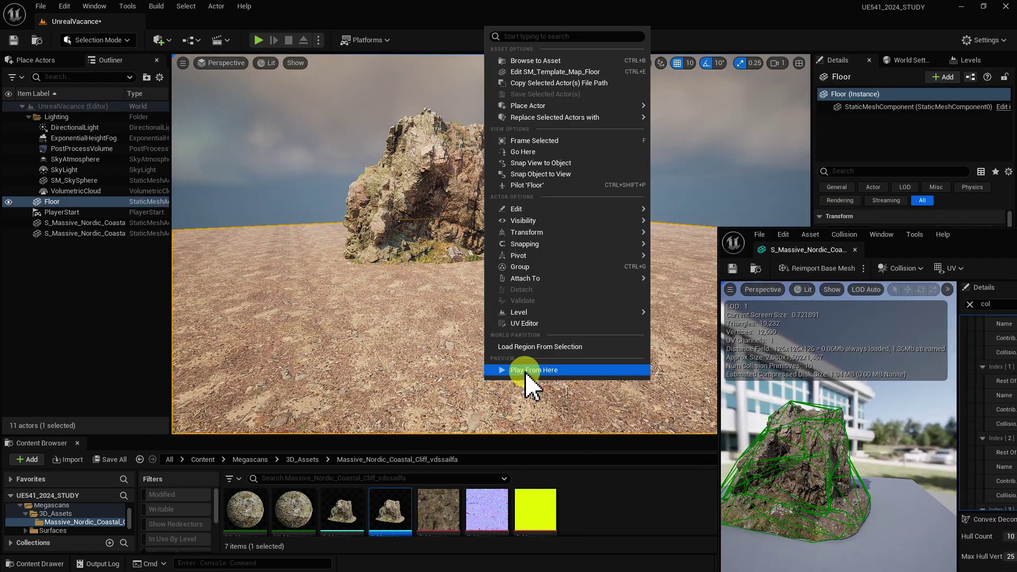
left_click(526, 379)
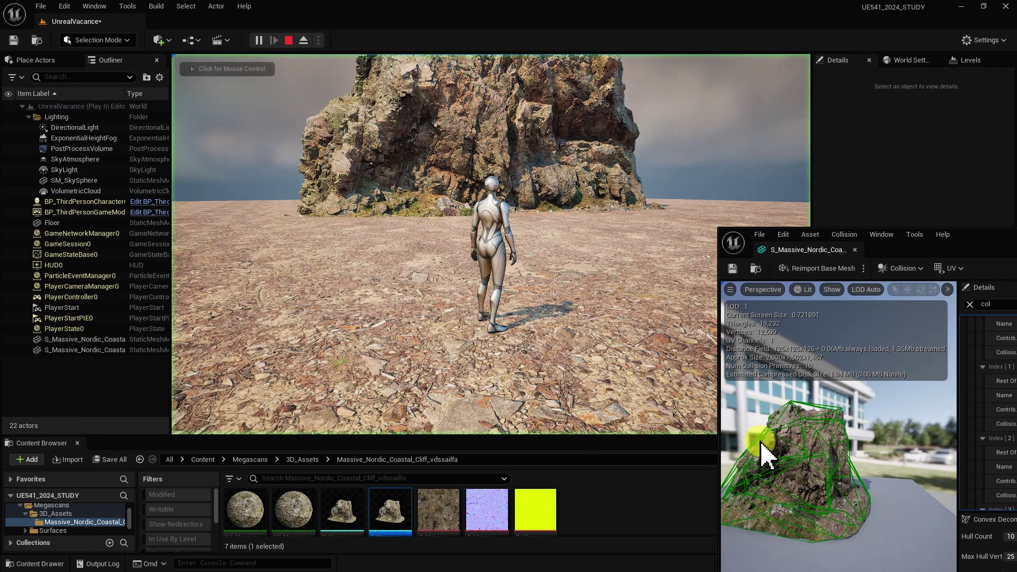
Step: Run the character with WASD along and against the cliff to test its 10-hull collision
key("w")
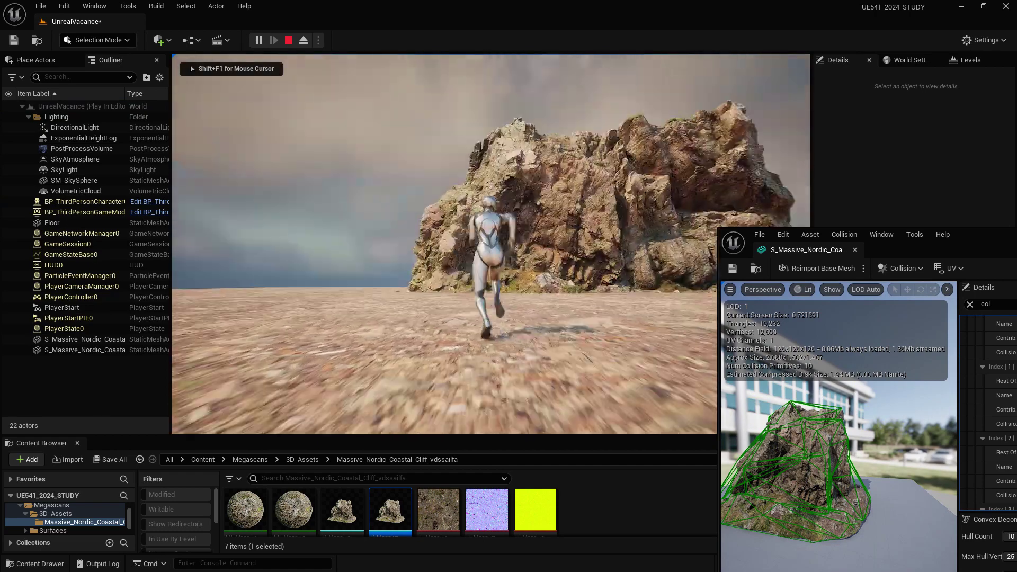
key("w")
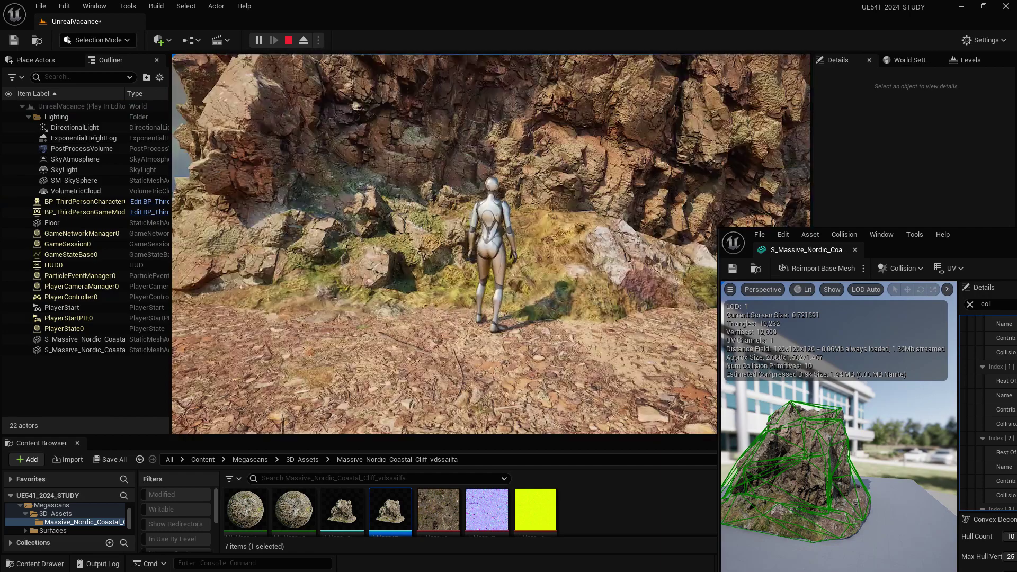
key("a")
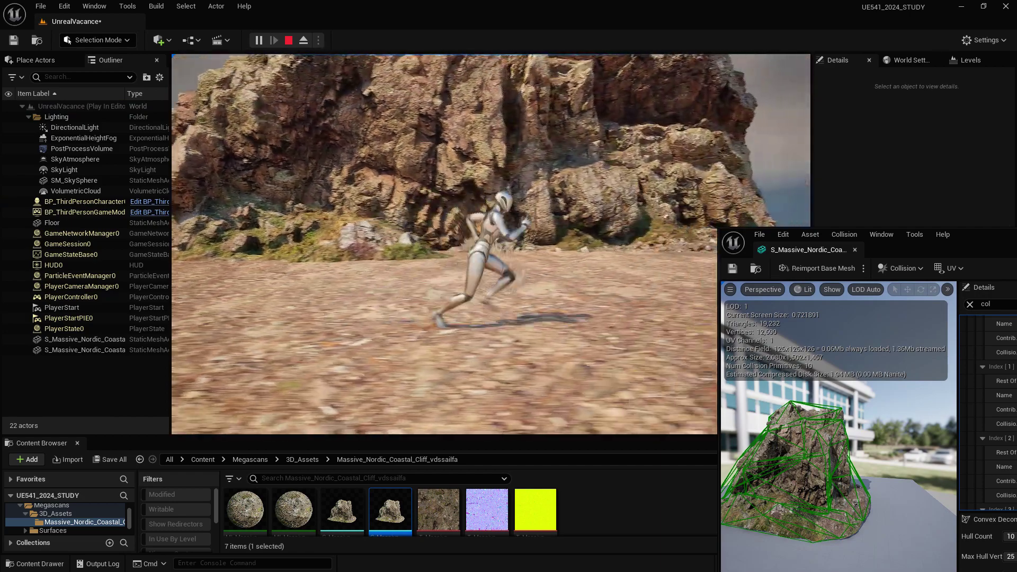
key("w")
key("d")
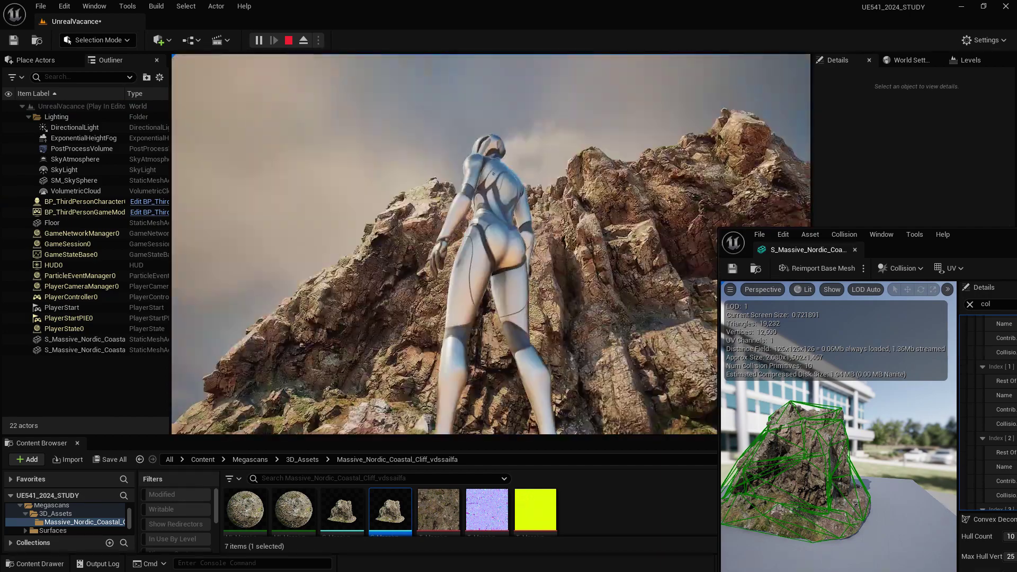
key("a")
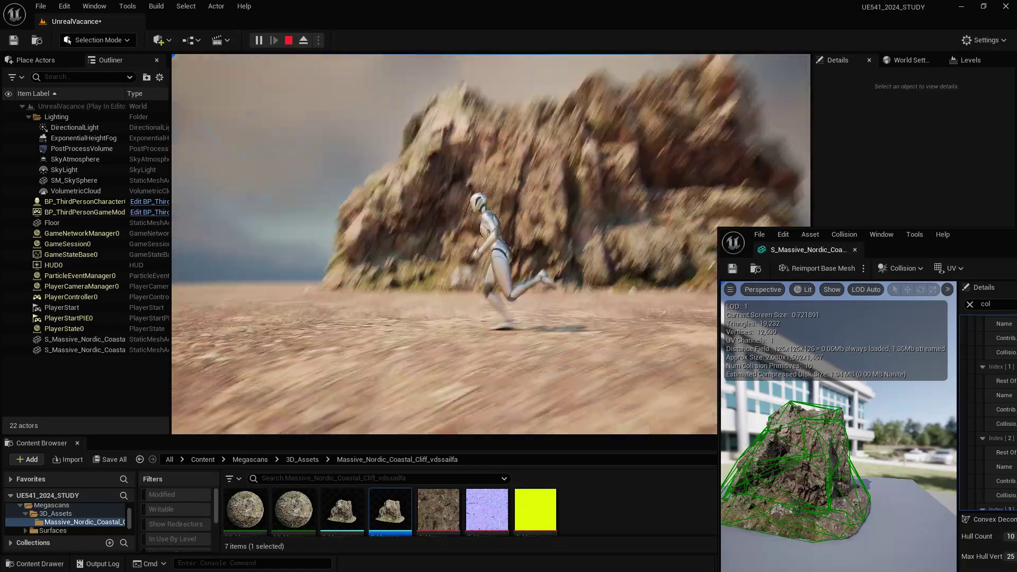